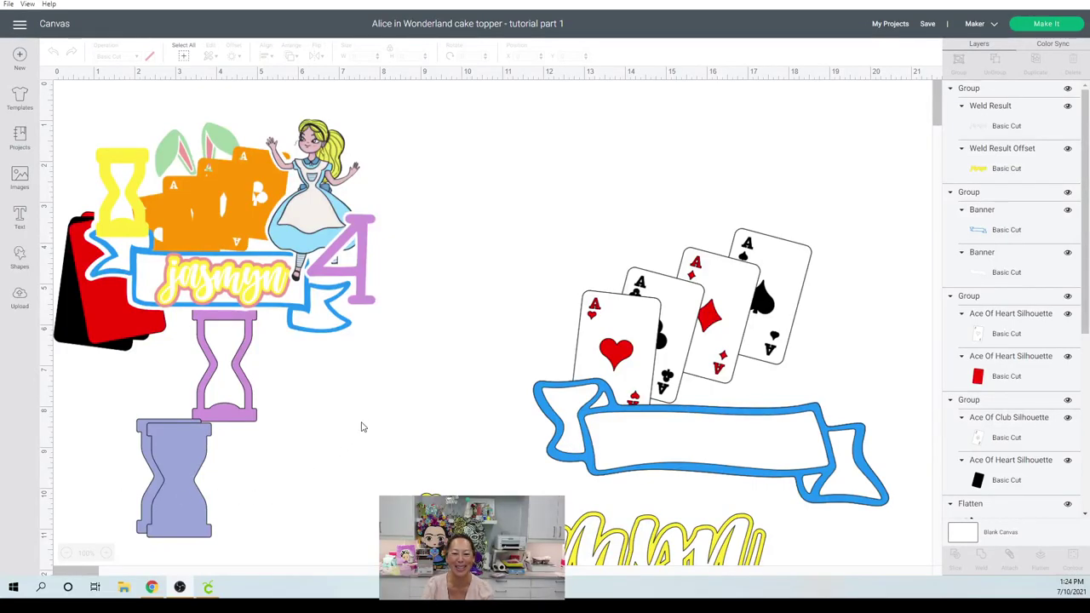
Drag the large yellow jasmyn name up from below the design onto the banner and ace cards
{"action": "scroll", "coordinate": [366, 426], "scroll_direction": "down", "scroll_amount": 1}
{"action": "left_click_drag", "start_coordinate": [503, 519], "coordinate": [505, 324]}
{"action": "key", "text": "ctrl+z"}
{"action": "key", "text": "ctrl+y"}
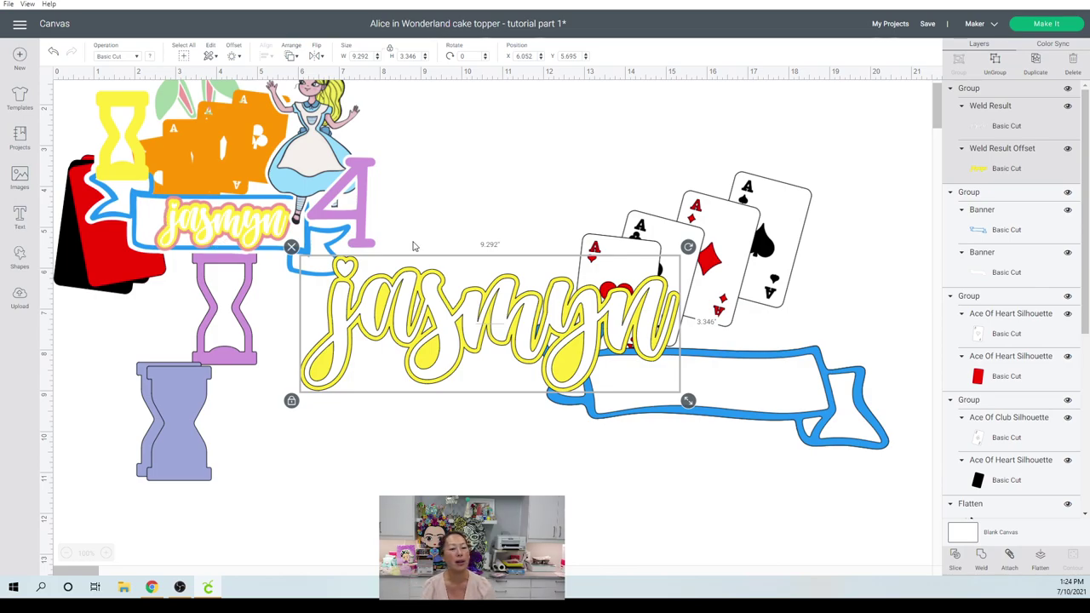
Shrink the jasmyn name to 3.792 × 1.366 and centre it on the blue banner
{"action": "left_click_drag", "start_coordinate": [688, 401], "coordinate": [481, 321]}
{"action": "left_click", "coordinate": [536, 334]}
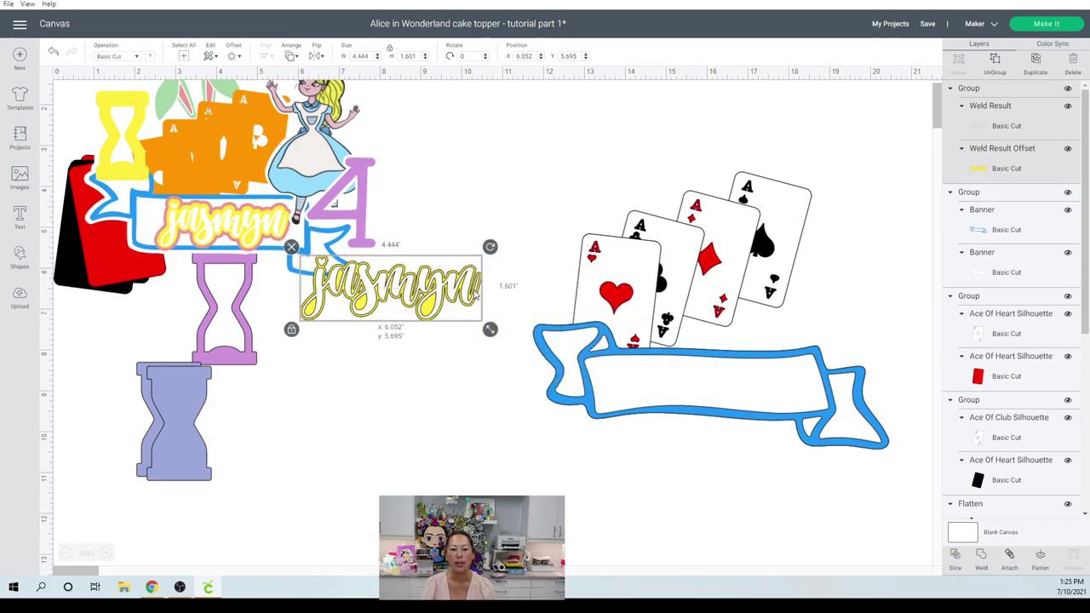
{"action": "left_click_drag", "start_coordinate": [400, 289], "coordinate": [705, 389]}
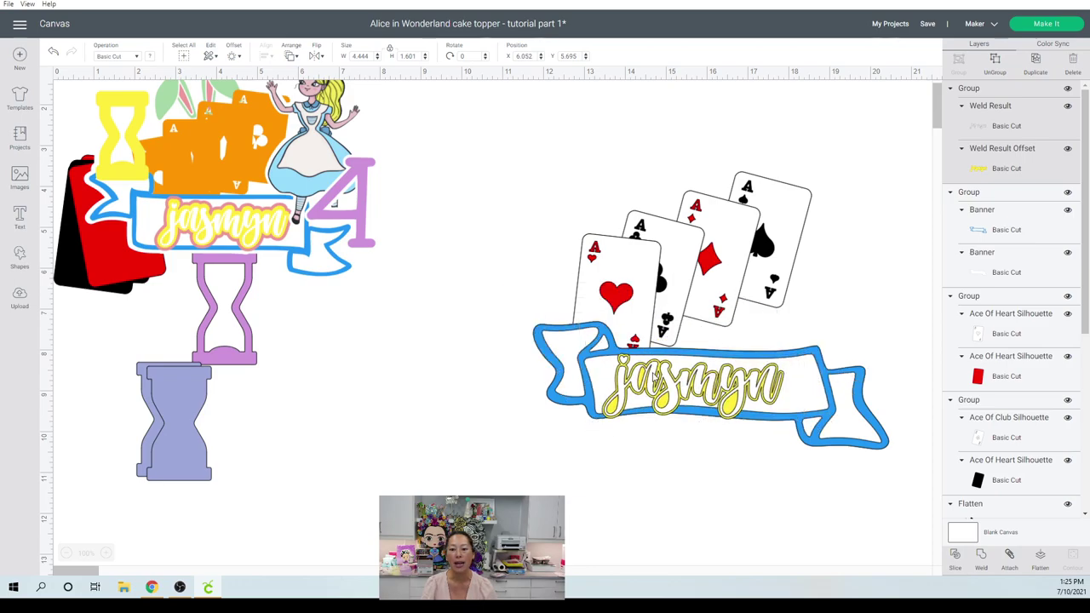
{"action": "left_click_drag", "start_coordinate": [791, 426], "coordinate": [757, 387]}
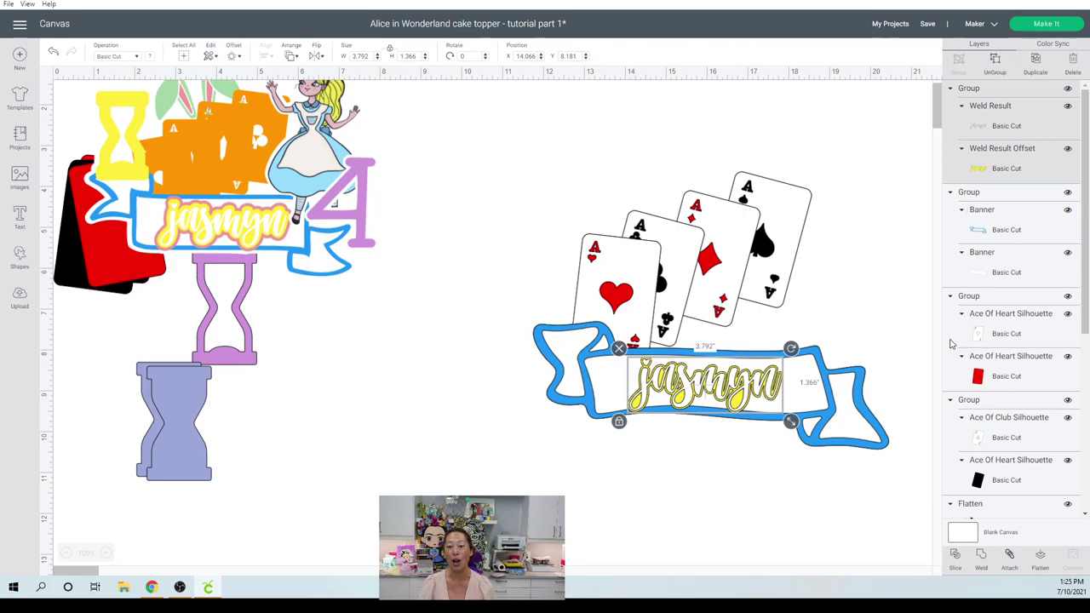
{"action": "left_click", "coordinate": [824, 453]}
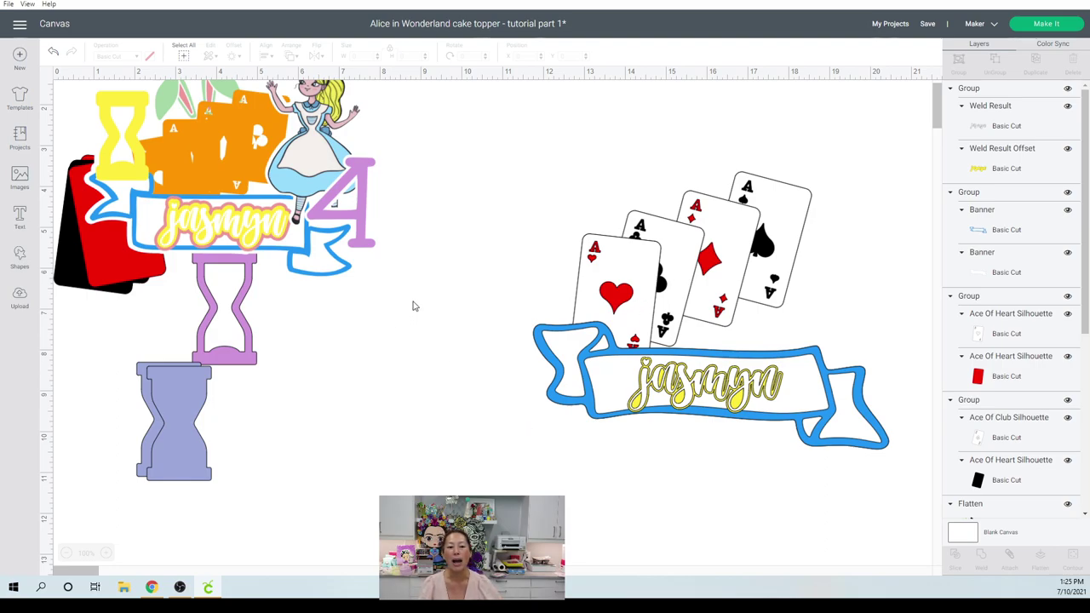
Box-select the four ace cards, drop them onto the banner and tilt them clockwise
{"action": "scroll", "coordinate": [369, 342], "scroll_direction": "up", "scroll_amount": 1}
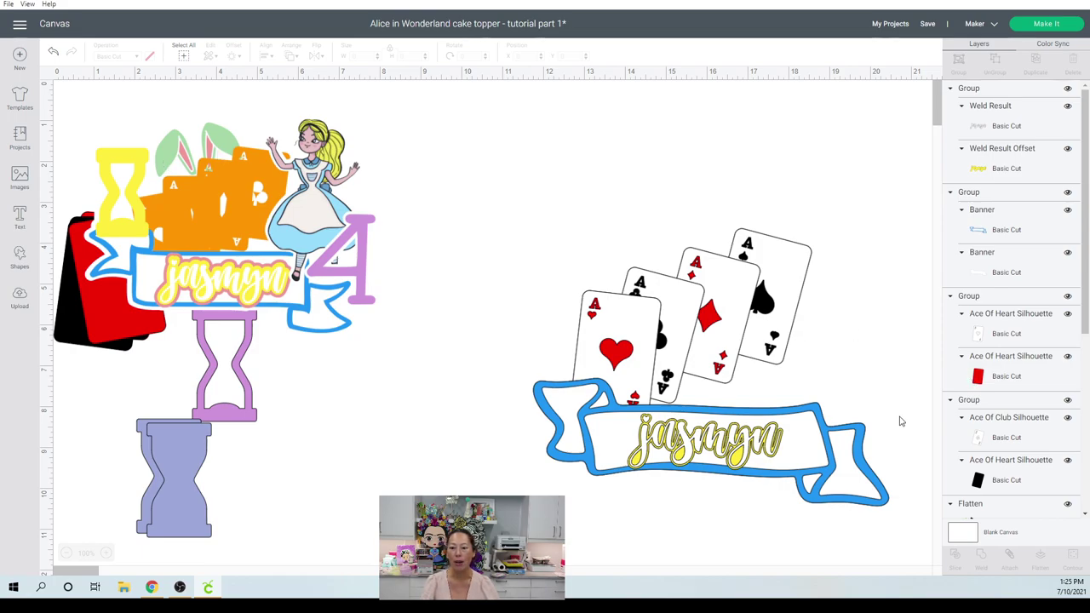
{"action": "left_click", "coordinate": [754, 302]}
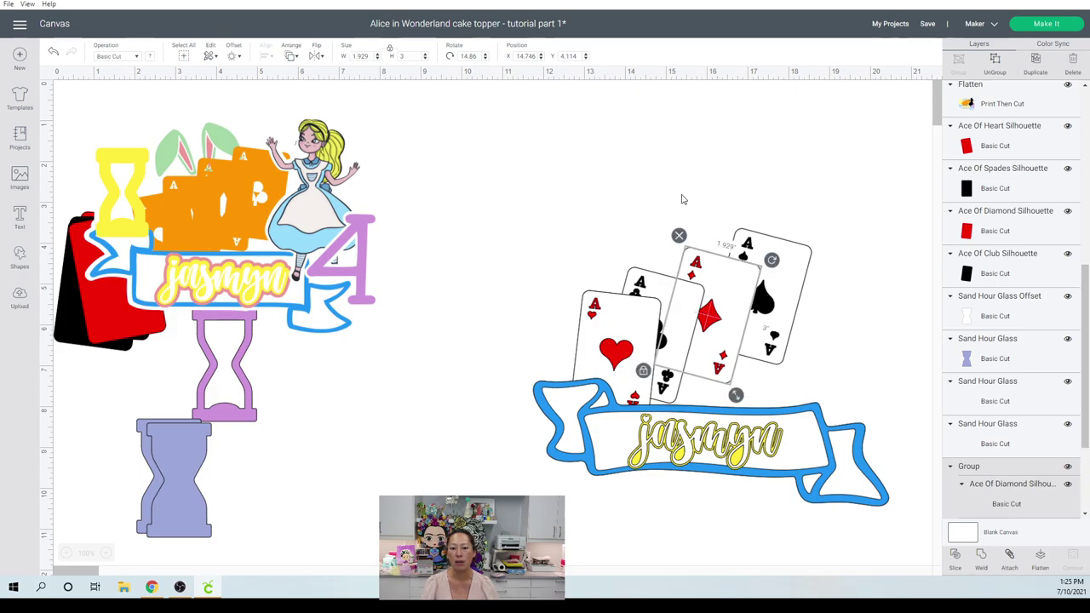
{"action": "left_click", "coordinate": [588, 226]}
{"action": "left_click_drag", "start_coordinate": [571, 224], "coordinate": [799, 316]}
{"action": "left_click_drag", "start_coordinate": [801, 267], "coordinate": [809, 290]}
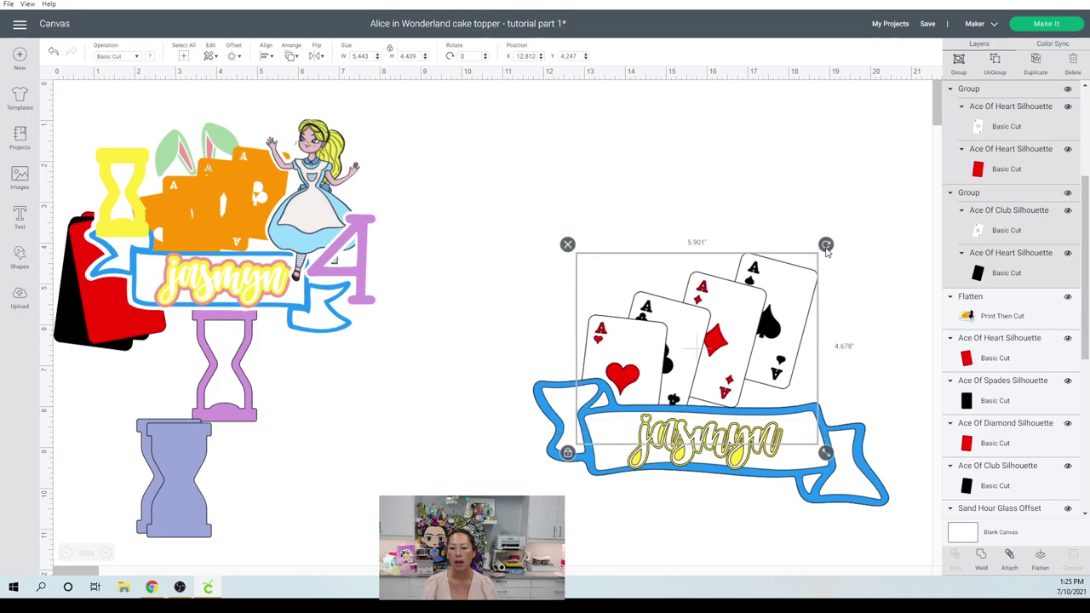
{"action": "left_click_drag", "start_coordinate": [825, 243], "coordinate": [853, 279]}
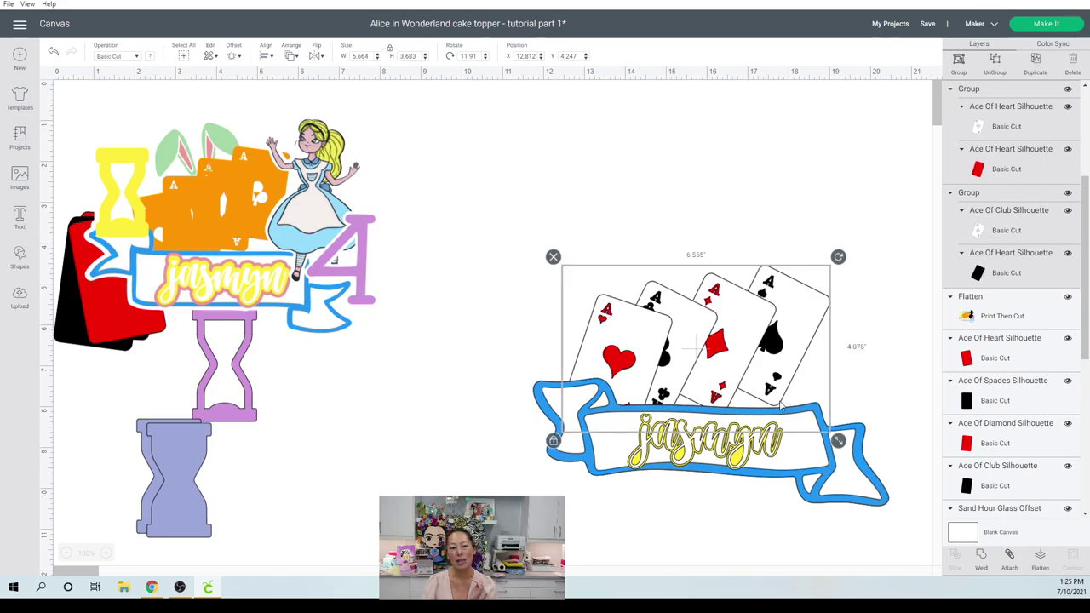
{"action": "left_click", "coordinate": [665, 210]}
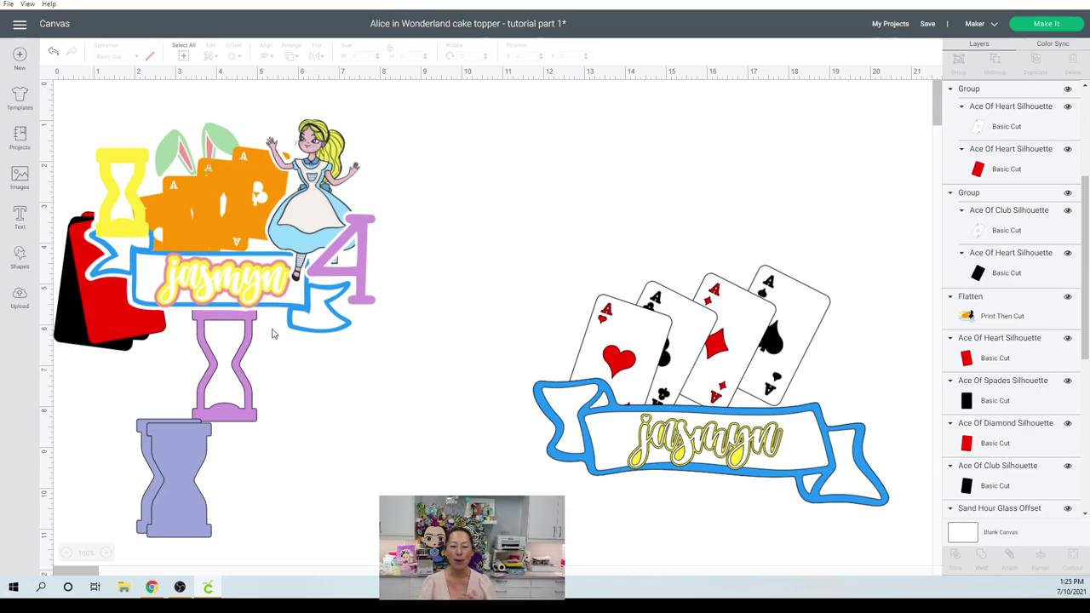
{"action": "left_click", "coordinate": [152, 588]}
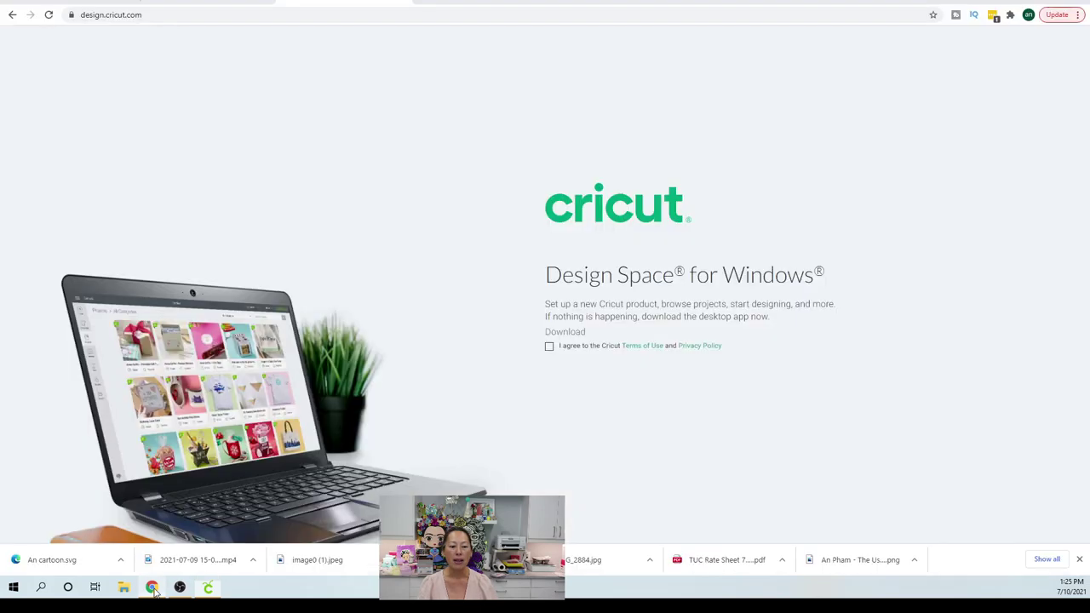
{"action": "left_click", "coordinate": [233, 5]}
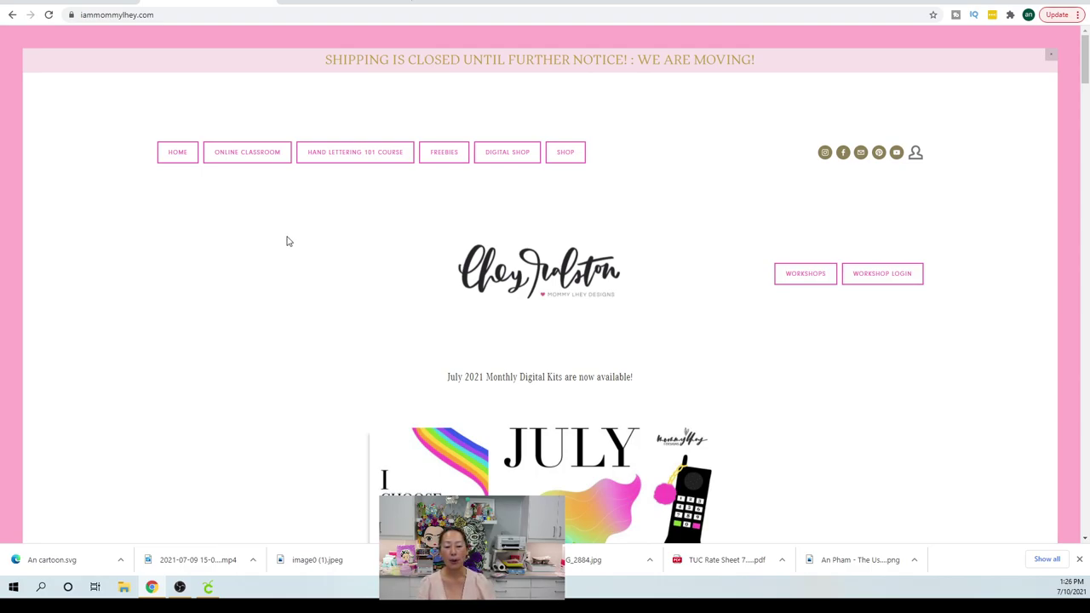
{"action": "scroll", "coordinate": [298, 270], "scroll_direction": "down", "scroll_amount": 4}
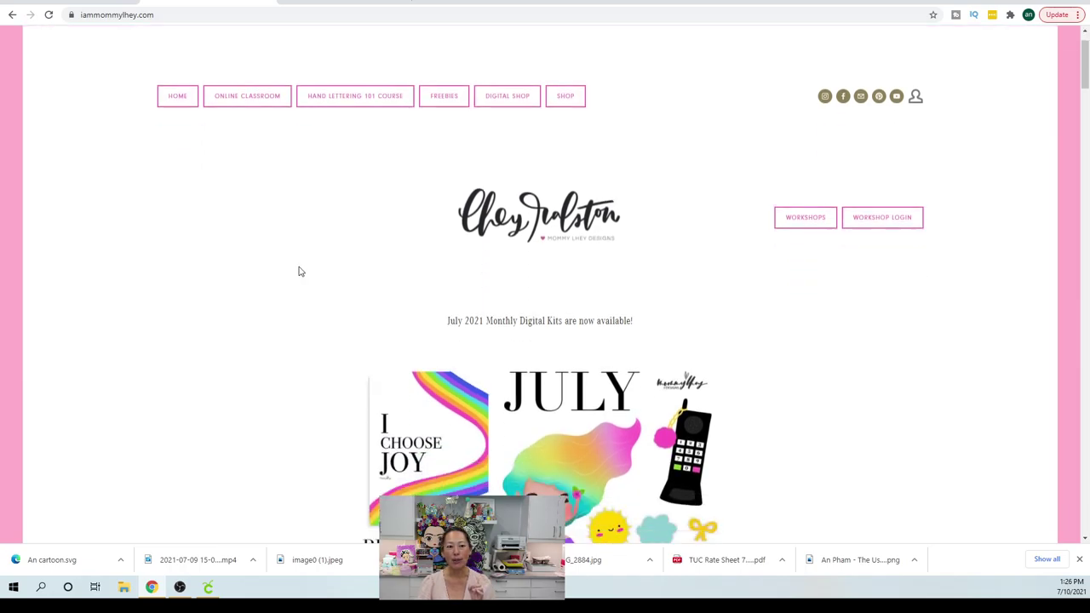
{"action": "scroll", "coordinate": [429, 294], "scroll_direction": "down", "scroll_amount": 1}
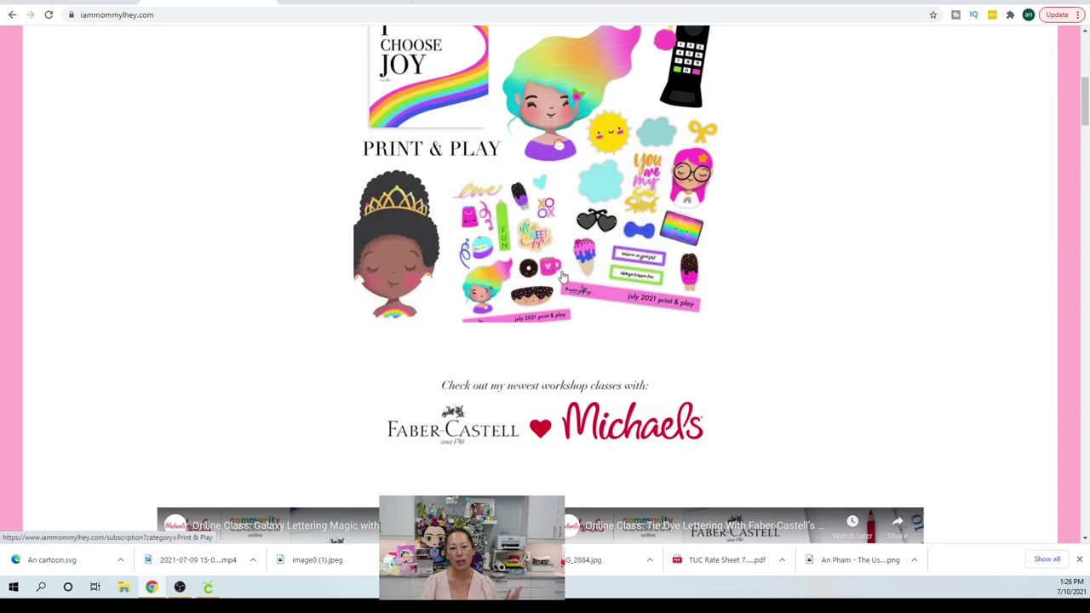
{"action": "scroll", "coordinate": [530, 281], "scroll_direction": "up", "scroll_amount": 1}
{"action": "scroll", "coordinate": [530, 281], "scroll_direction": "up", "scroll_amount": 2}
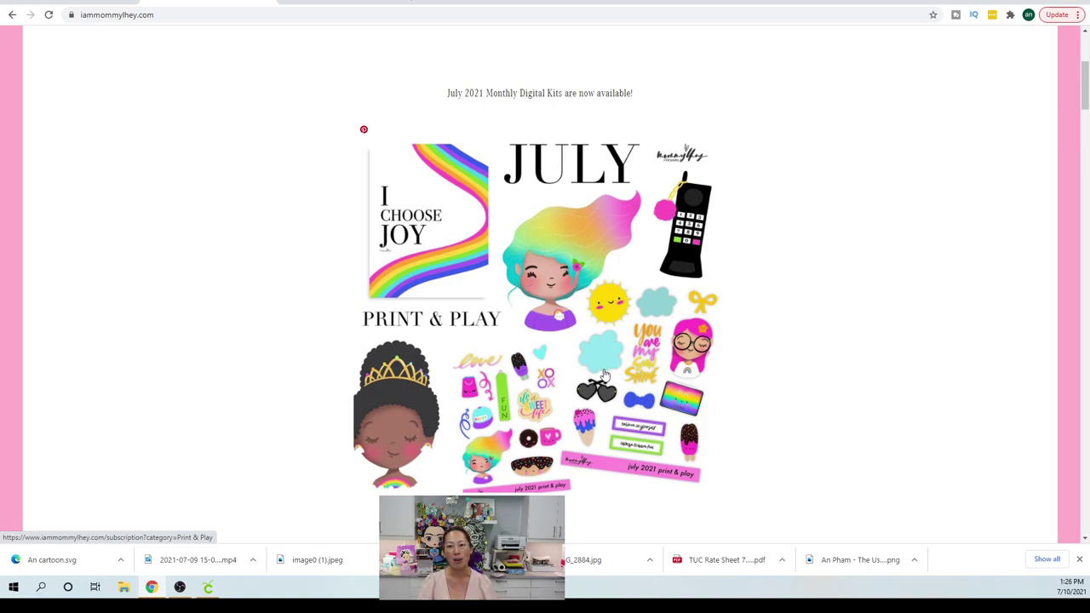
{"action": "left_click", "coordinate": [332, 2]}
{"action": "left_click", "coordinate": [215, 591]}
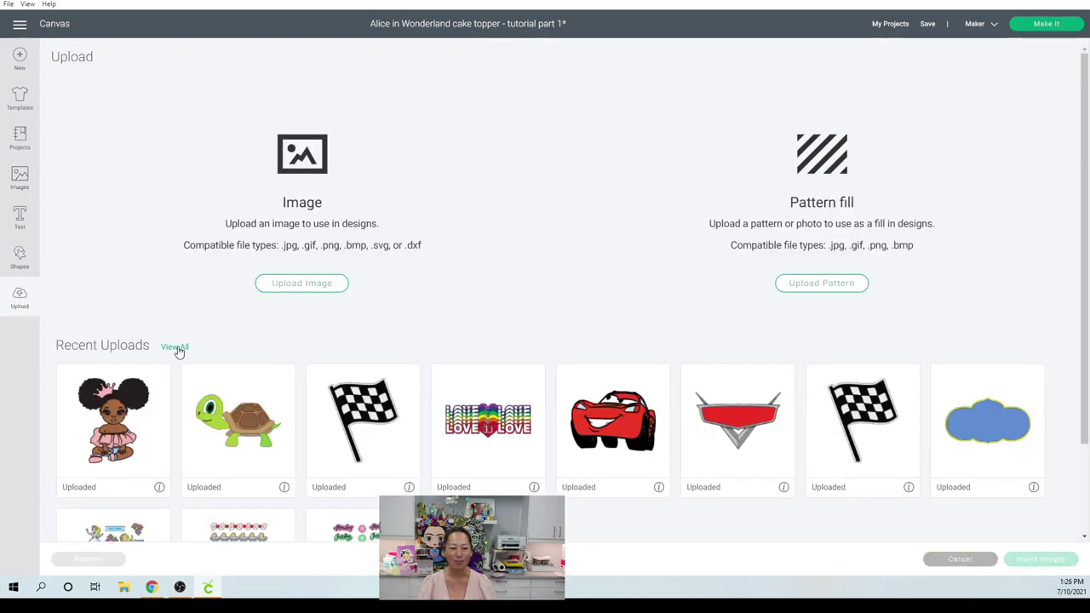
Insert the uploaded Alice sticker sheet as a 10.417 × 14.389 Print Then Cut image
{"action": "left_click", "coordinate": [174, 347]}
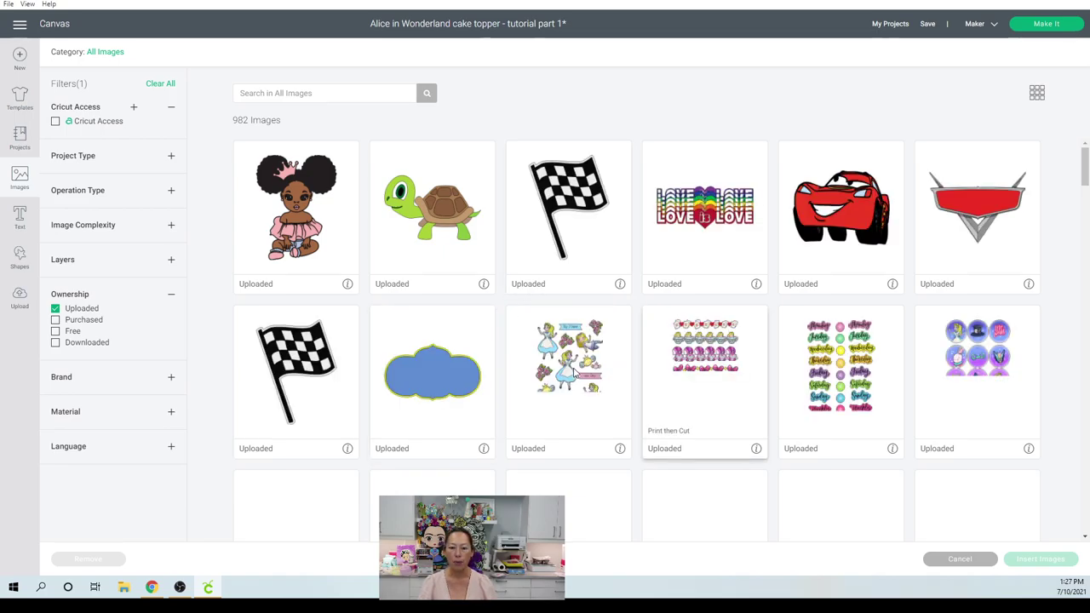
{"action": "left_click", "coordinate": [574, 373]}
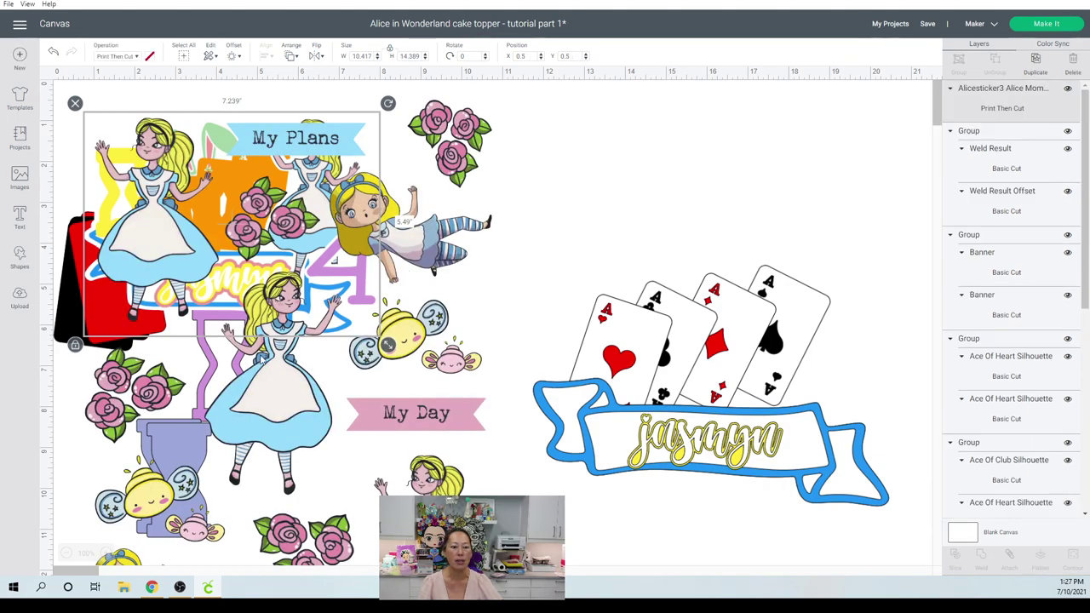
Drag the Alice sticker sheet down to X 3.806, Y 14.736, below the topper designs
{"action": "scroll", "coordinate": [256, 357], "scroll_direction": "down", "scroll_amount": 10}
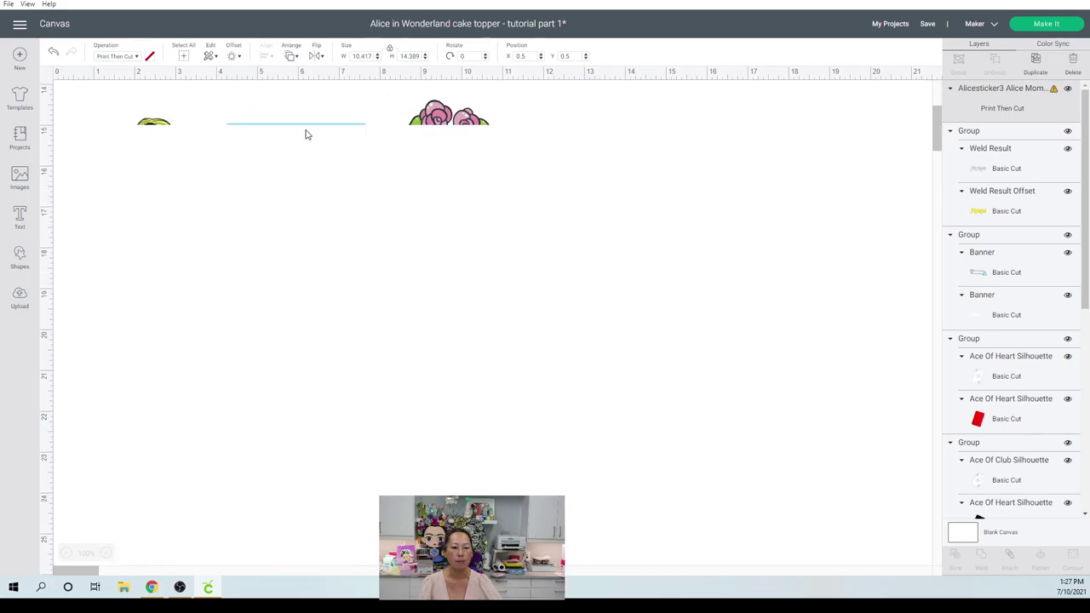
{"action": "left_click_drag", "start_coordinate": [307, 134], "coordinate": [432, 455]}
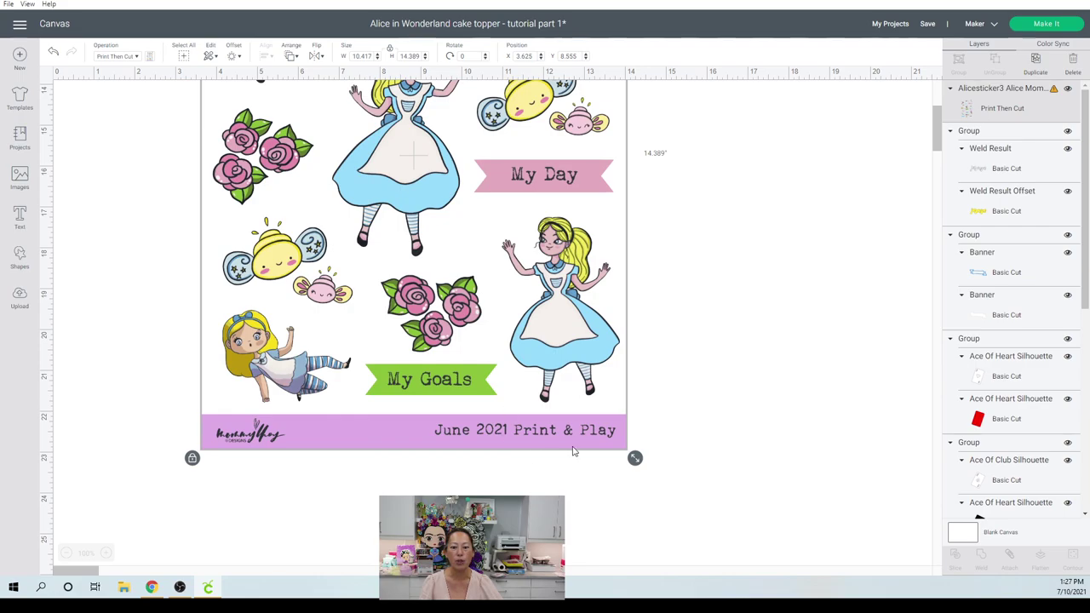
{"action": "left_click_drag", "start_coordinate": [441, 214], "coordinate": [451, 426]}
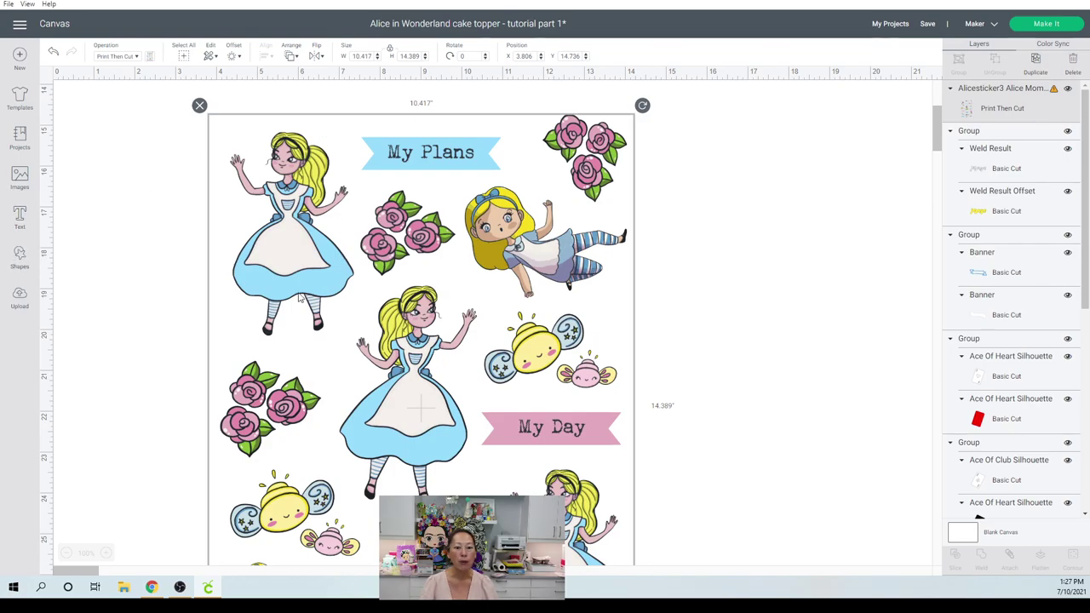
Add a circle shape and place it over the top-left Alice figure
{"action": "left_click", "coordinate": [18, 258]}
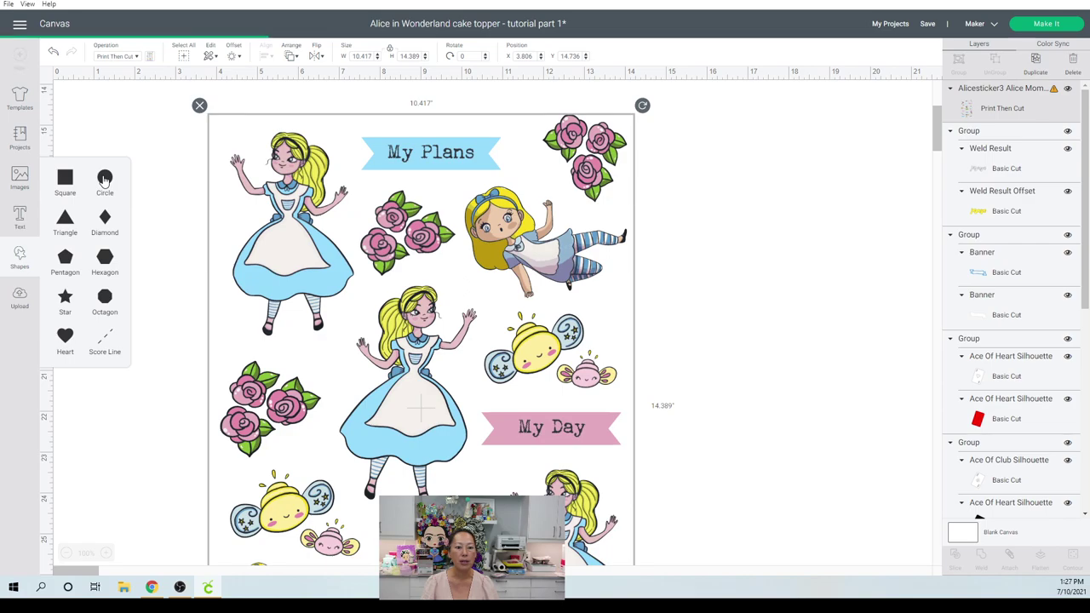
{"action": "left_click", "coordinate": [104, 178]}
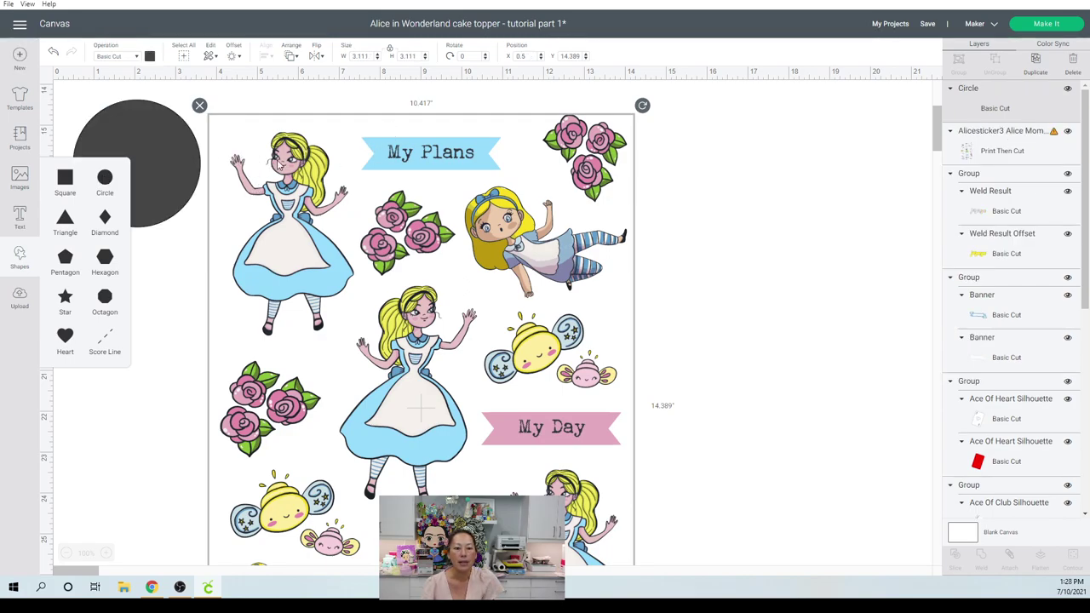
{"action": "left_click", "coordinate": [169, 136]}
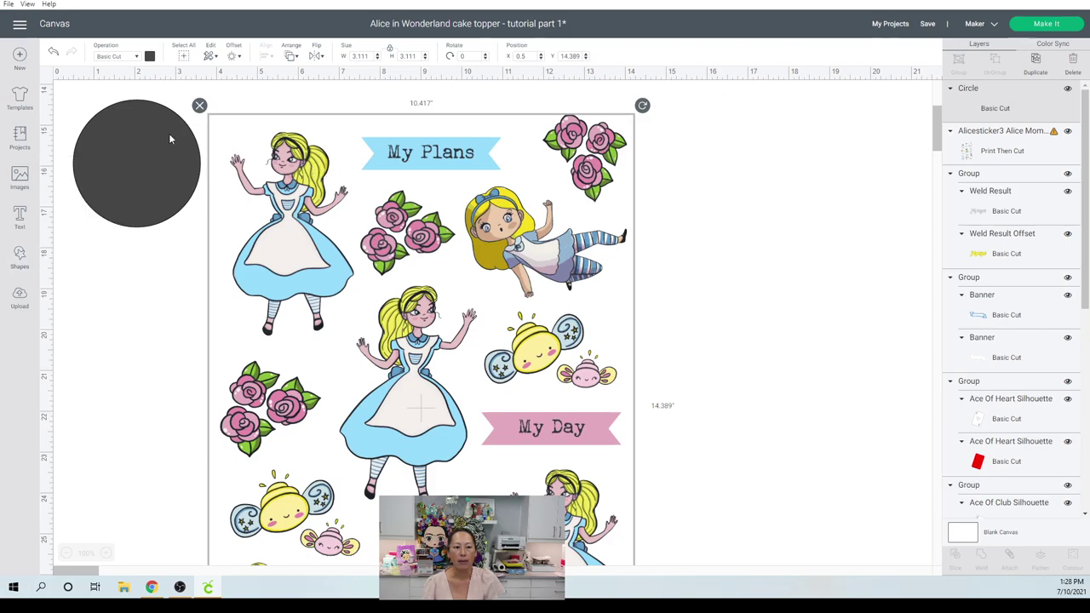
{"action": "left_click_drag", "start_coordinate": [137, 164], "coordinate": [291, 179]}
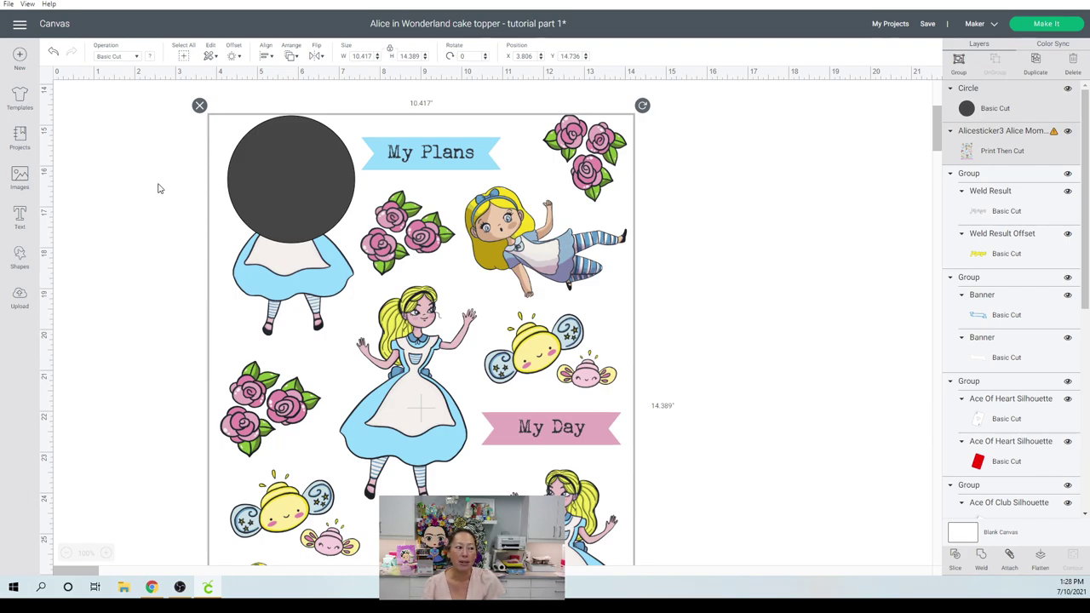
{"action": "left_click", "coordinate": [82, 186]}
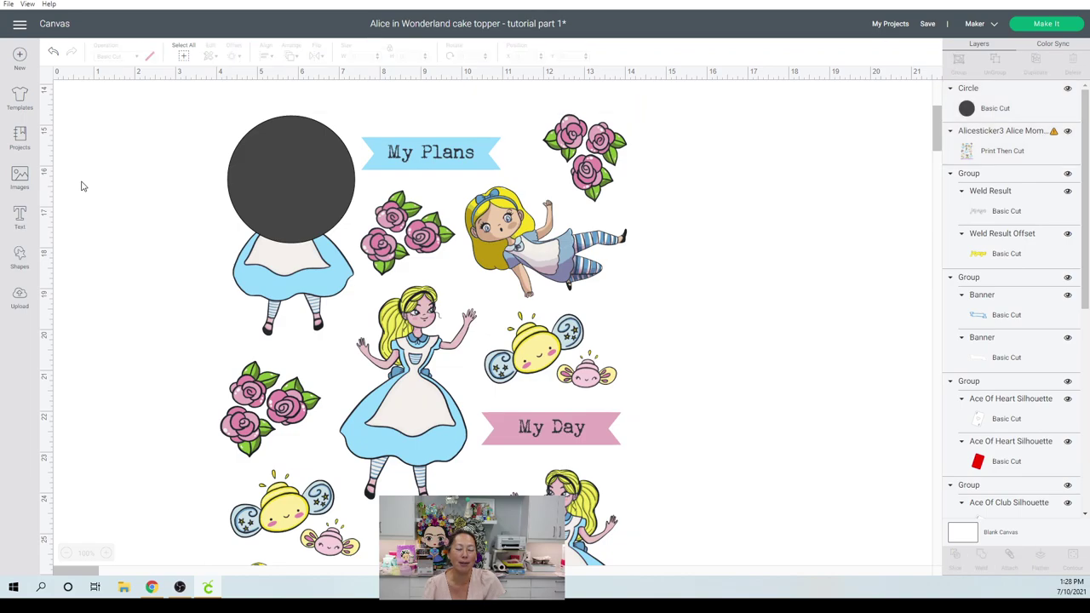
Unlock proportions, stretch the circle into a 3.708 × 6.222 oval, then select it with the sheet
{"action": "left_click", "coordinate": [316, 173]}
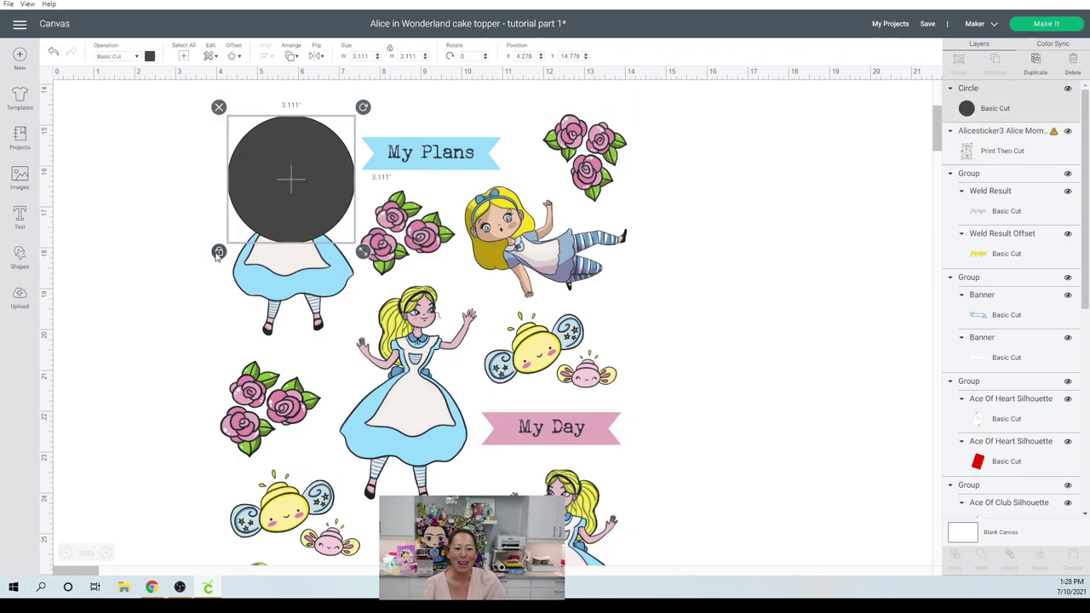
{"action": "left_click", "coordinate": [219, 253]}
{"action": "left_click_drag", "start_coordinate": [364, 254], "coordinate": [371, 382]}
{"action": "left_click_drag", "start_coordinate": [332, 295], "coordinate": [313, 287]}
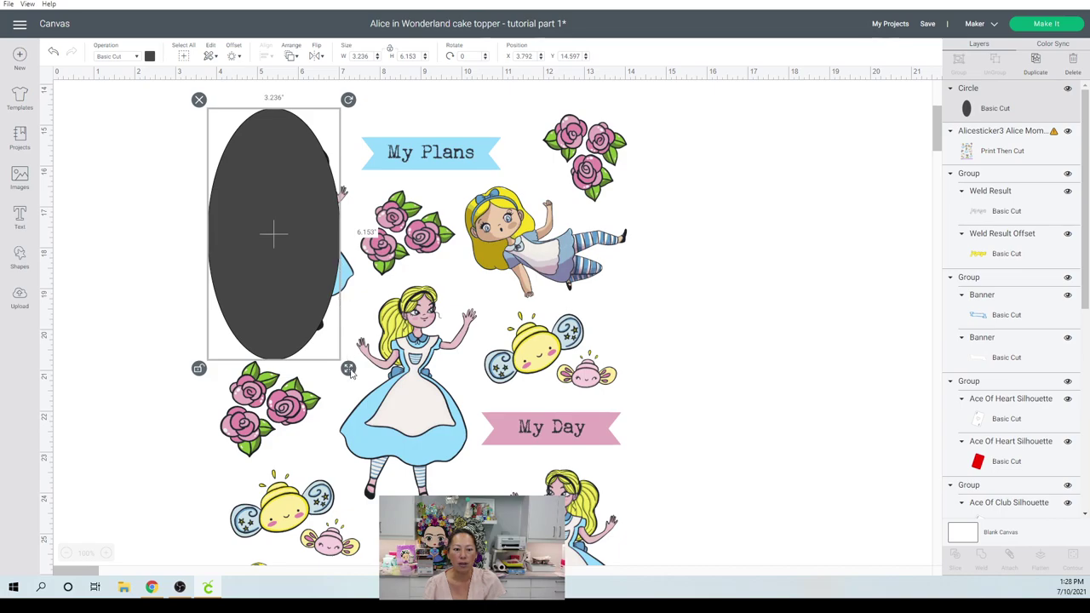
{"action": "left_click_drag", "start_coordinate": [351, 370], "coordinate": [372, 375]}
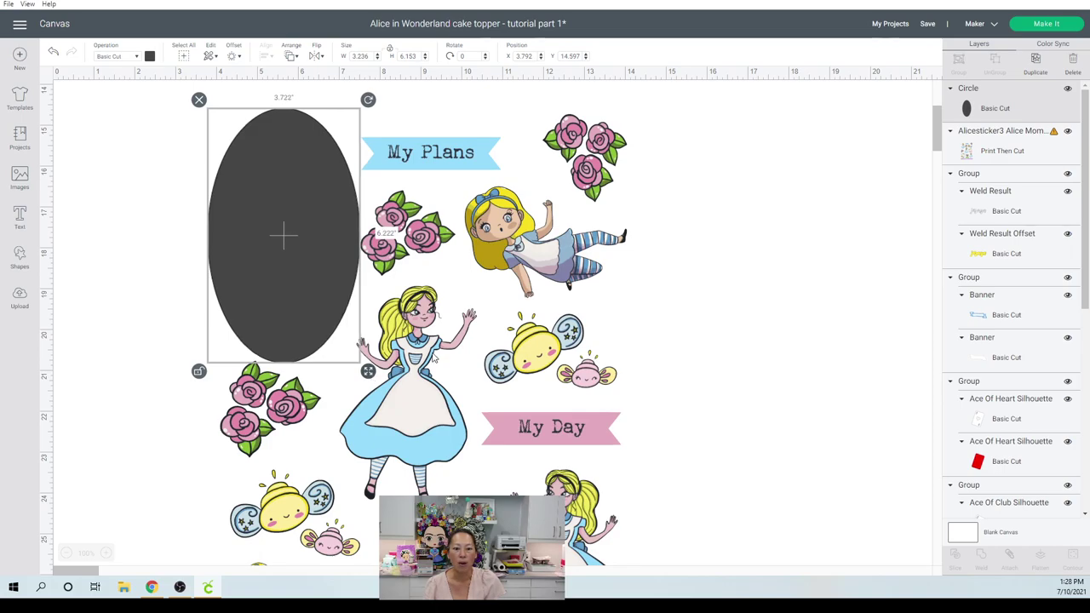
{"action": "left_click", "coordinate": [709, 333]}
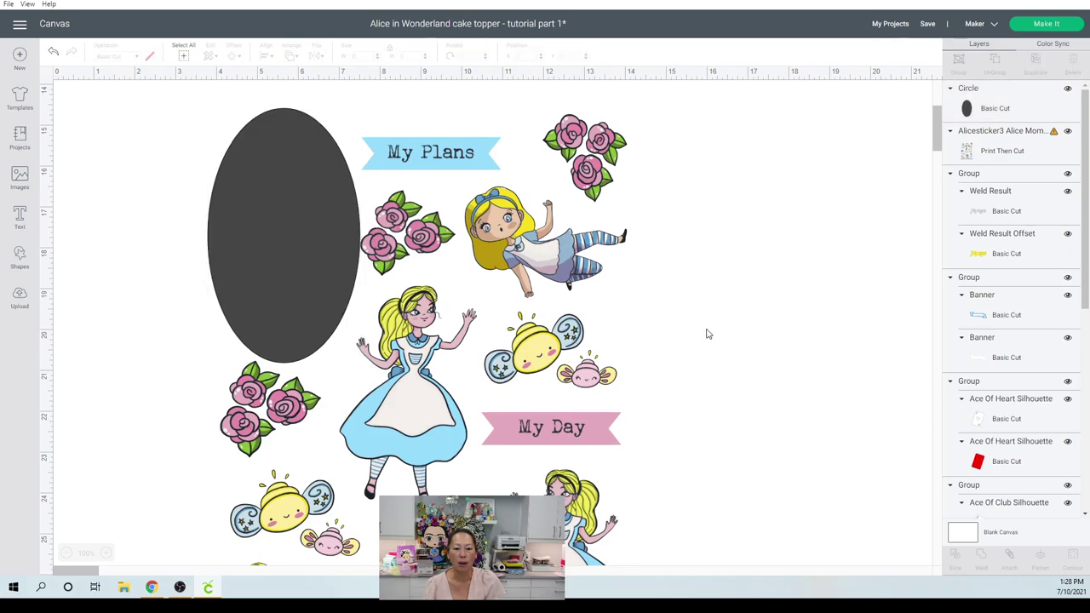
{"action": "left_click", "coordinate": [344, 272]}
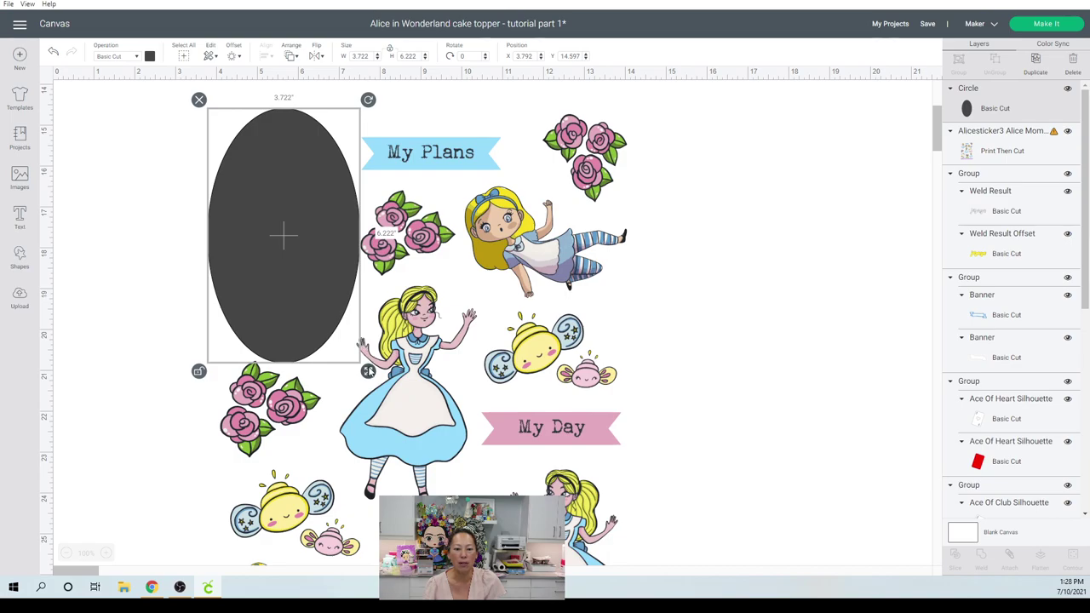
{"action": "left_click_drag", "start_coordinate": [369, 371], "coordinate": [368, 372]}
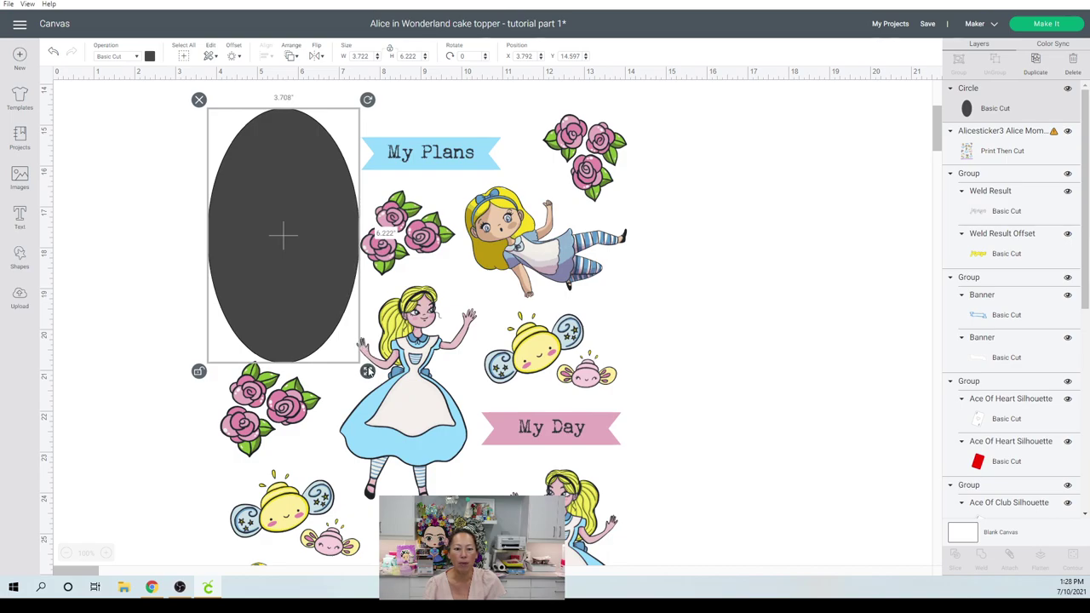
{"action": "left_click", "coordinate": [164, 286]}
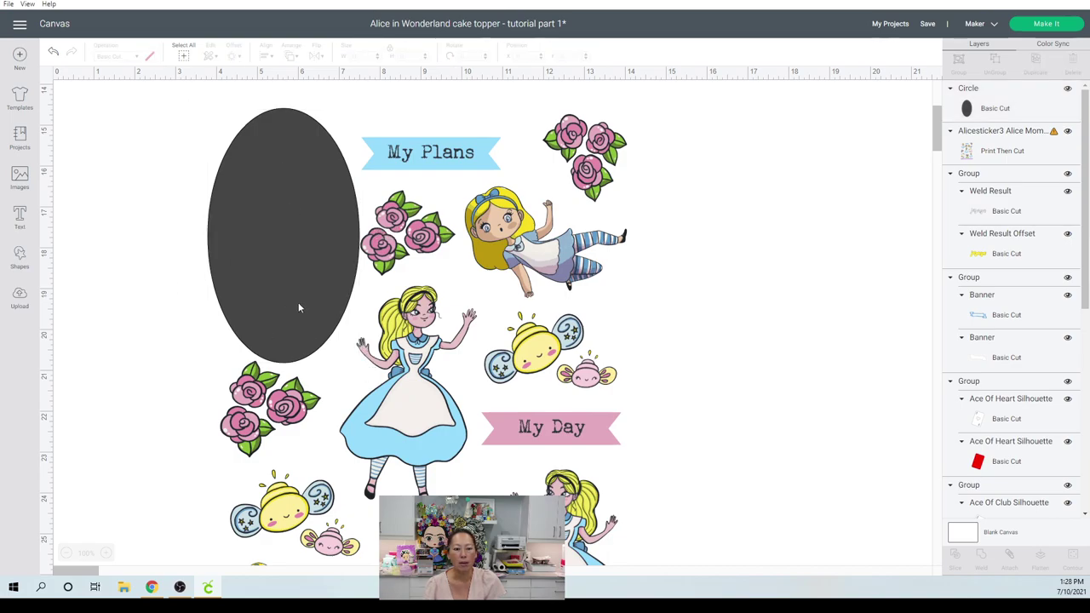
{"action": "left_click_drag", "start_coordinate": [119, 158], "coordinate": [276, 243]}
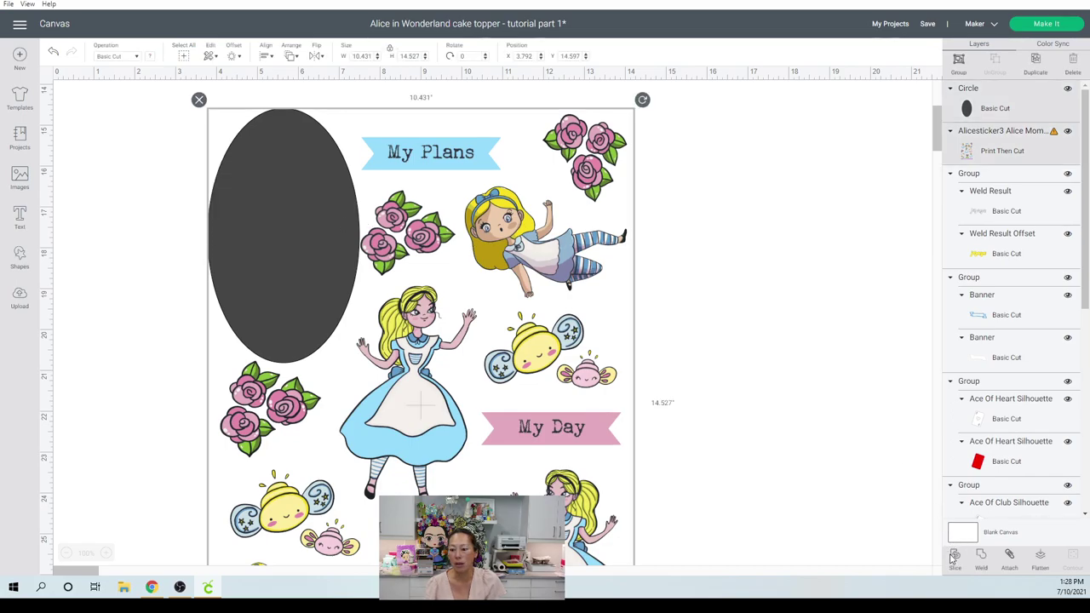
Move the holed oval left over from the slice aside and delete it
{"action": "key", "text": "Escape"}
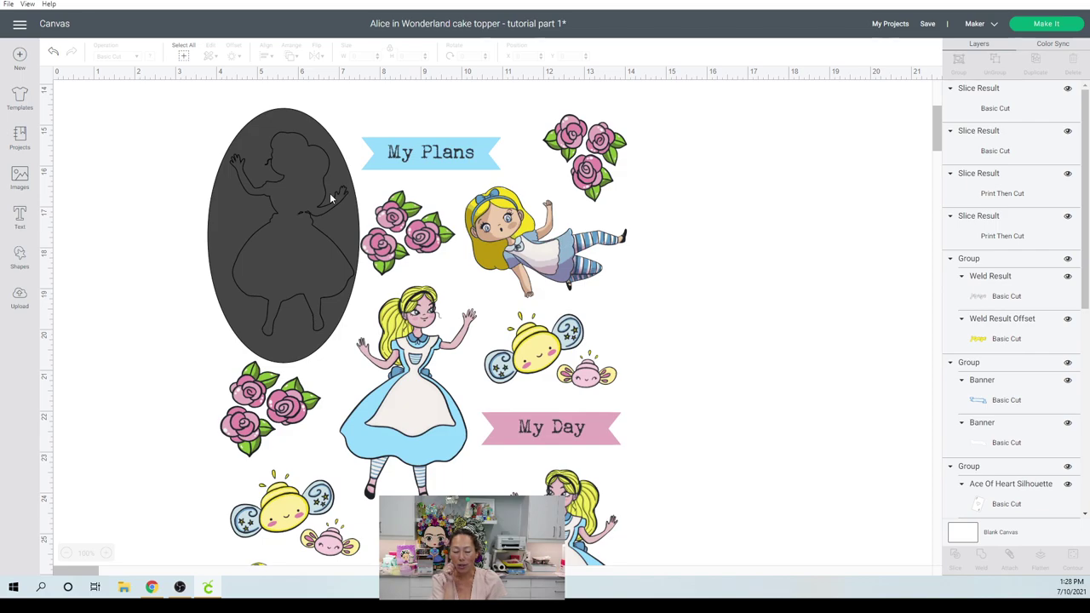
{"action": "left_click_drag", "start_coordinate": [212, 247], "coordinate": [71, 287]}
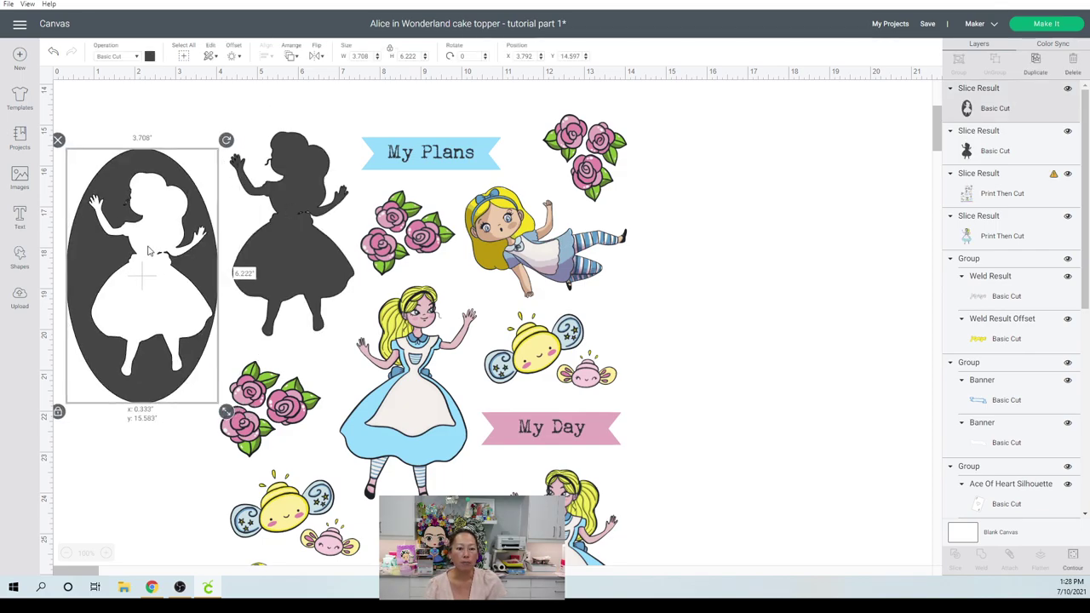
{"action": "left_click", "coordinate": [57, 139]}
Move the dark Alice silhouette left and the sticker sheet out to the right
{"action": "left_click", "coordinate": [292, 173]}
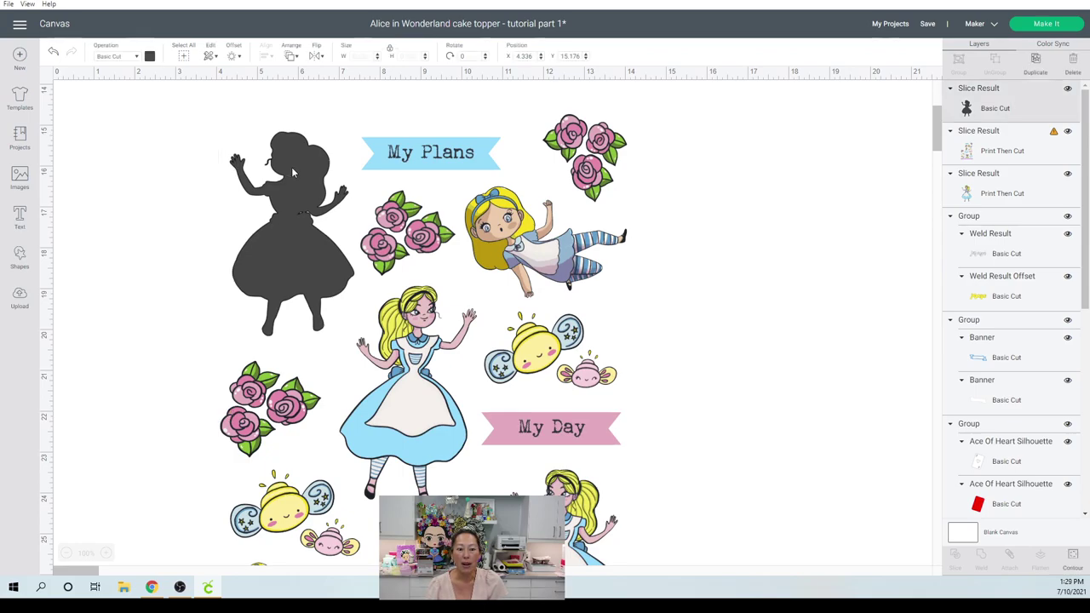
{"action": "left_click_drag", "start_coordinate": [292, 172], "coordinate": [181, 177]}
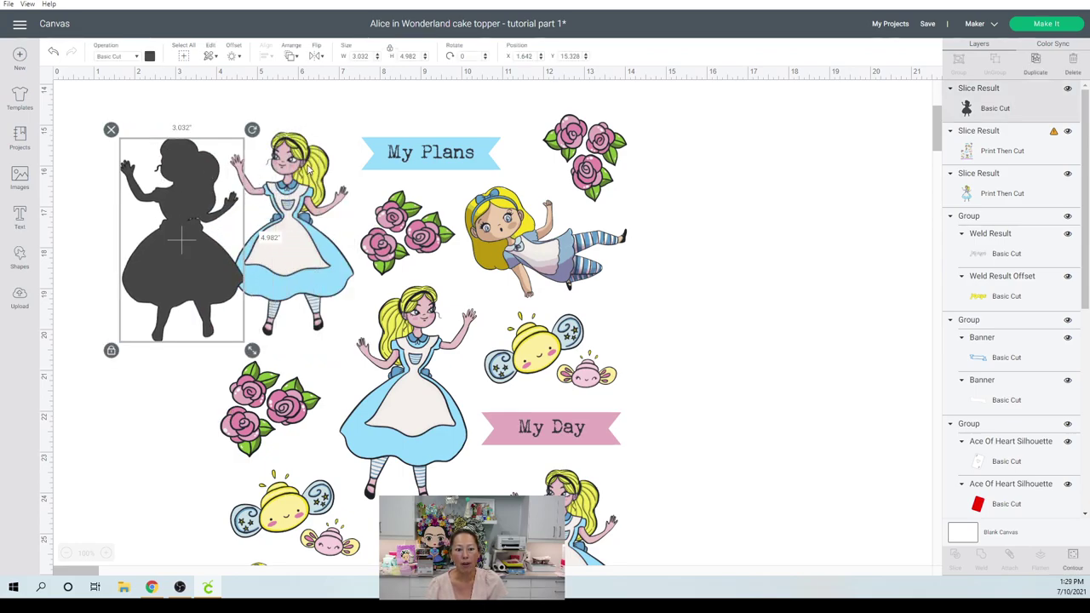
{"action": "left_click", "coordinate": [379, 171]}
{"action": "left_click_drag", "start_coordinate": [378, 171], "coordinate": [645, 178]}
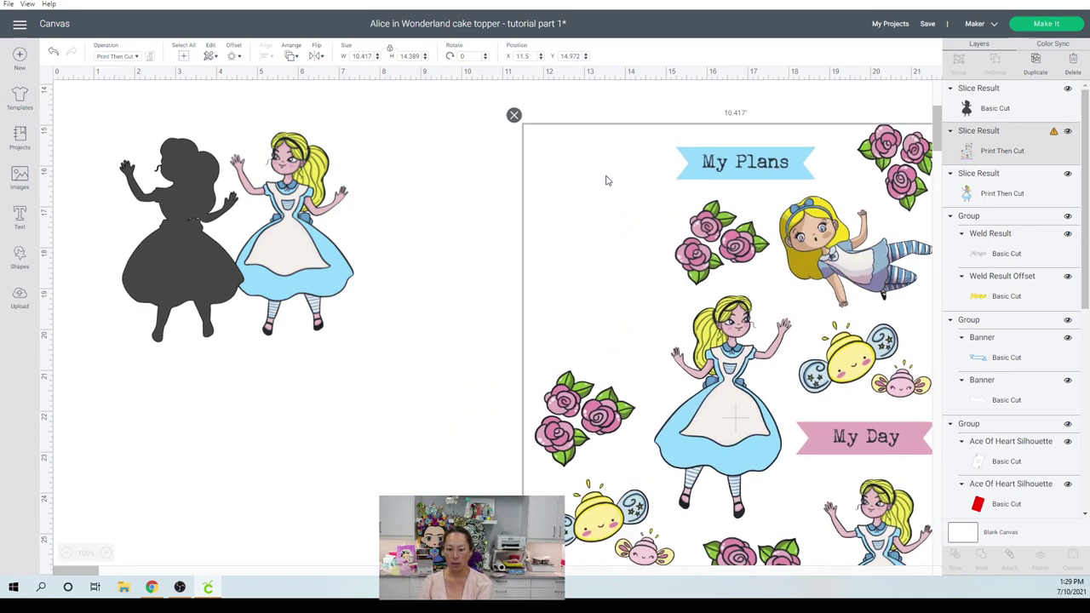
Delete the leftover sticker sheet and position colour Alice beside the dark silhouette
{"action": "key", "text": "Delete"}
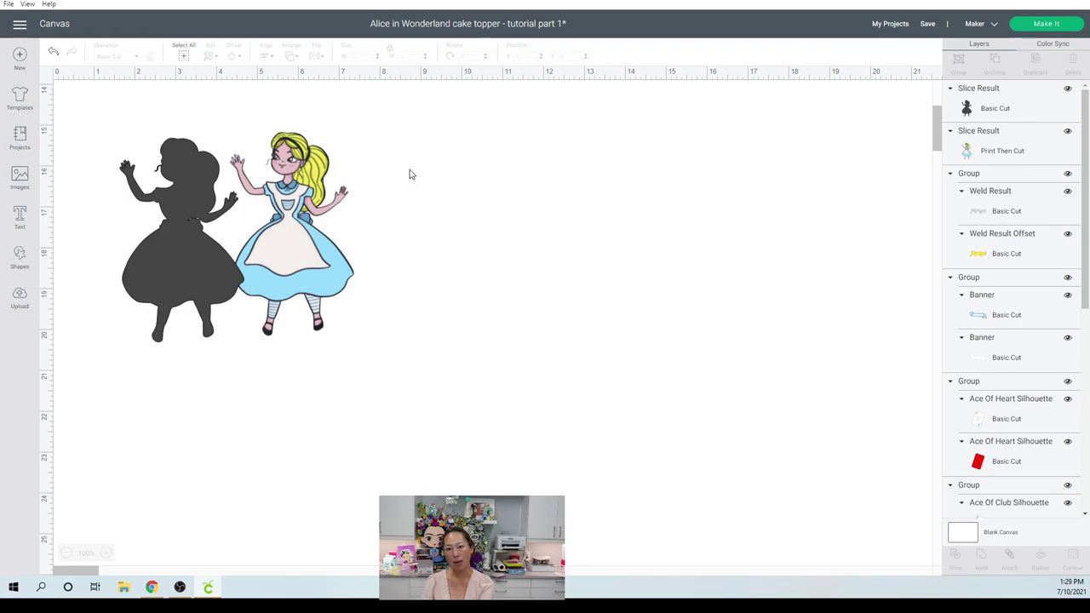
{"action": "left_click_drag", "start_coordinate": [291, 237], "coordinate": [373, 265]}
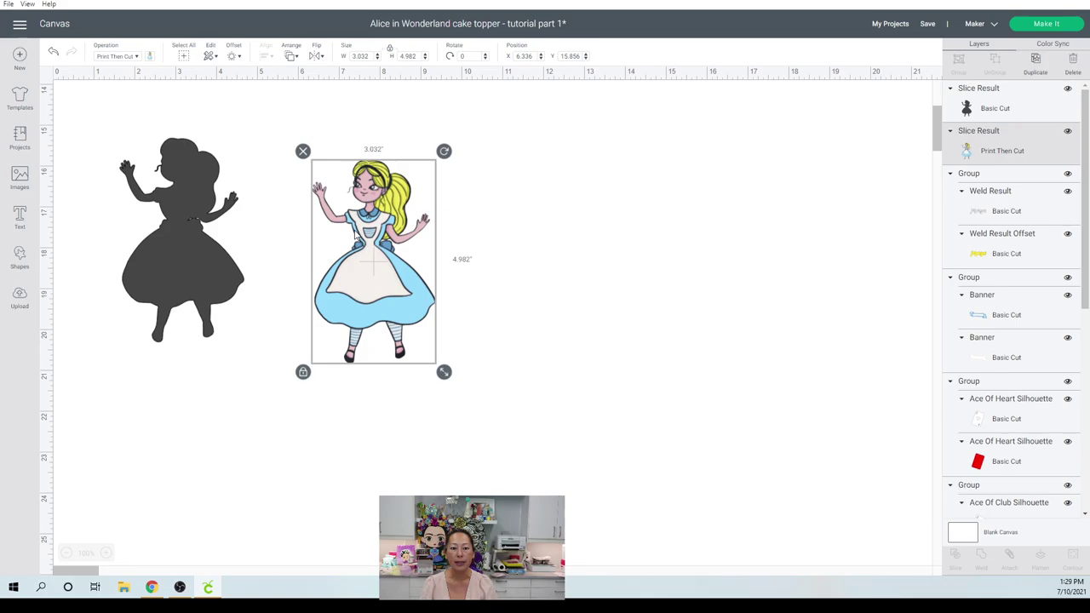
{"action": "left_click", "coordinate": [206, 236]}
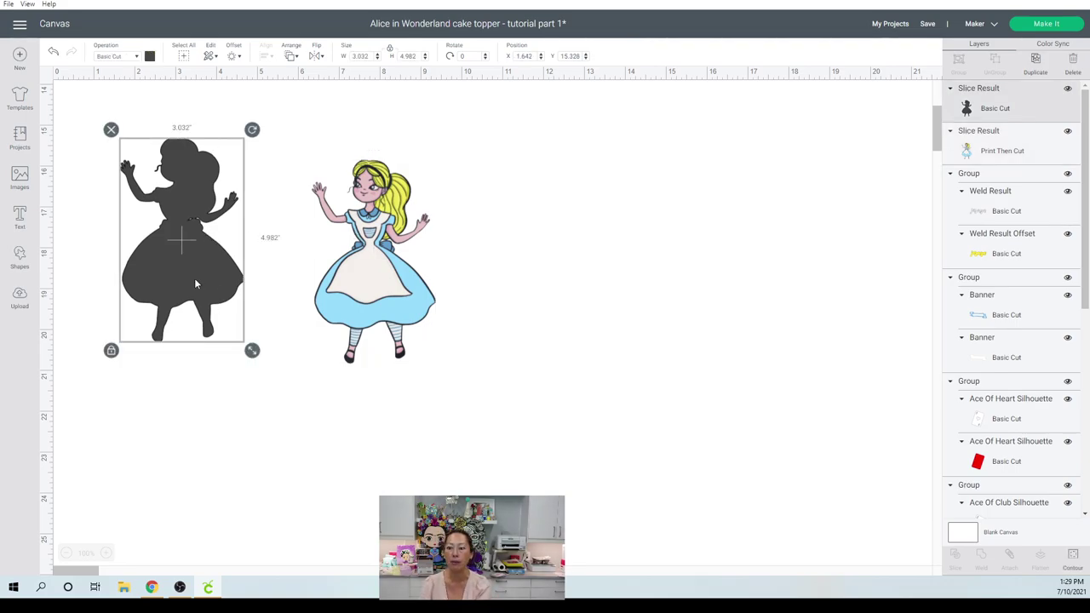
{"action": "left_click_drag", "start_coordinate": [370, 286], "coordinate": [340, 269]}
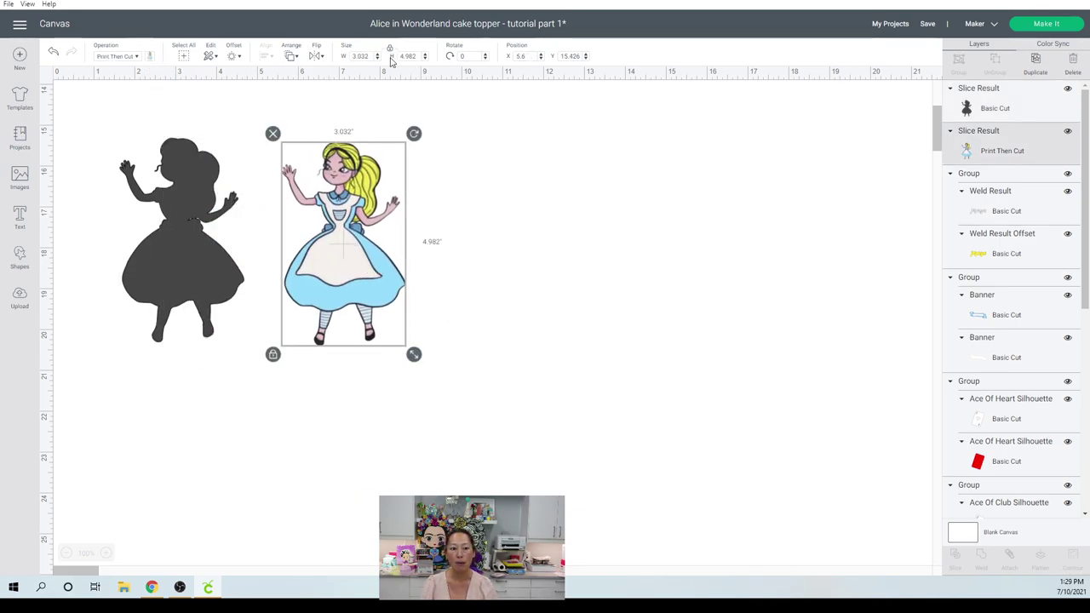
{"action": "left_click", "coordinate": [291, 57]}
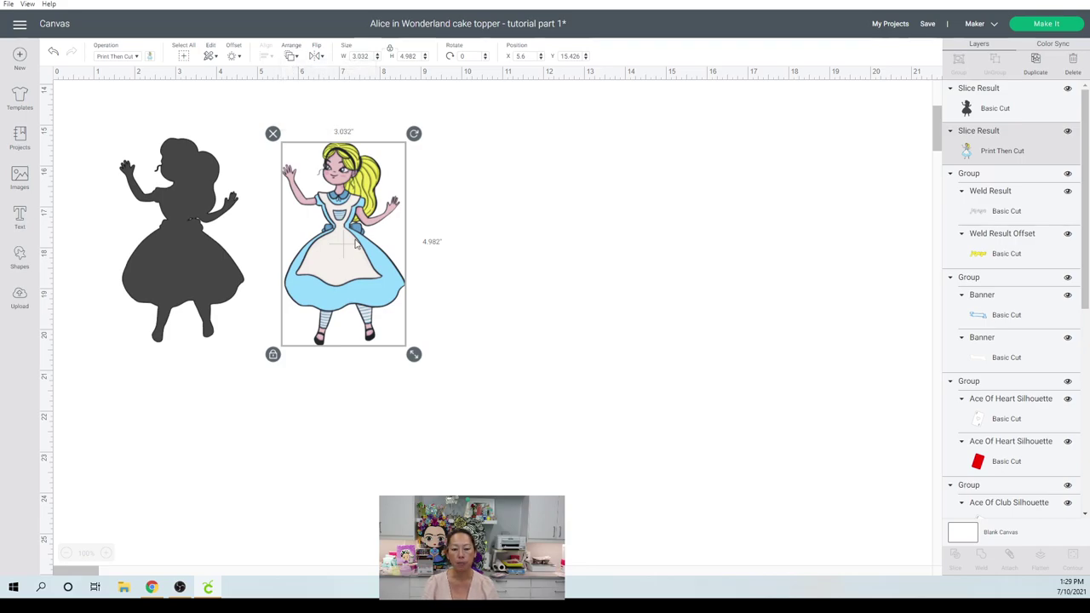
{"action": "left_click_drag", "start_coordinate": [354, 294], "coordinate": [190, 291]}
{"action": "key", "text": "ctrl+z"}
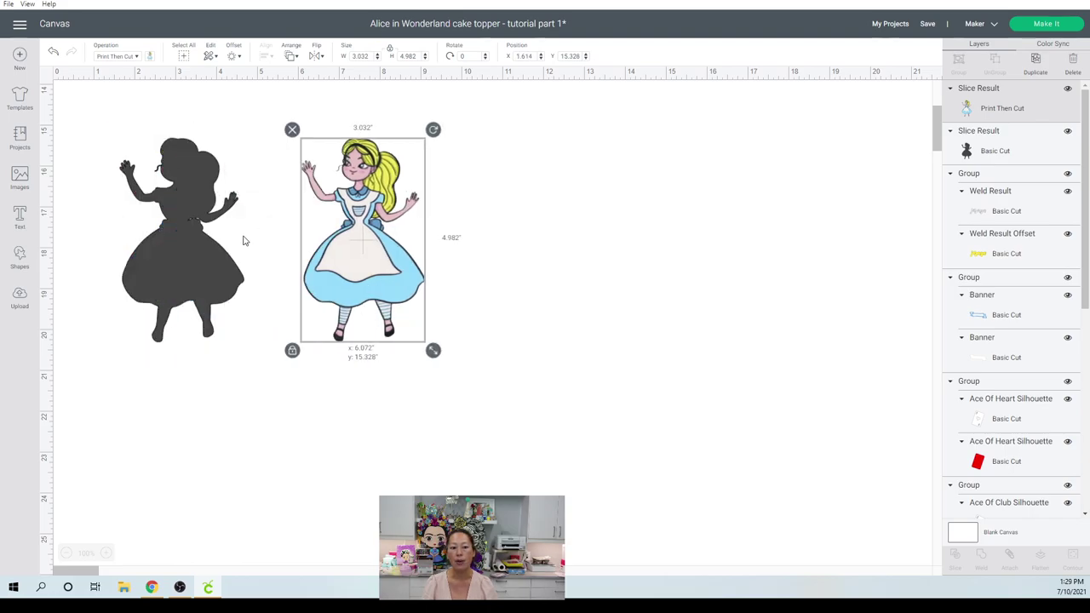
{"action": "left_click", "coordinate": [182, 215]}
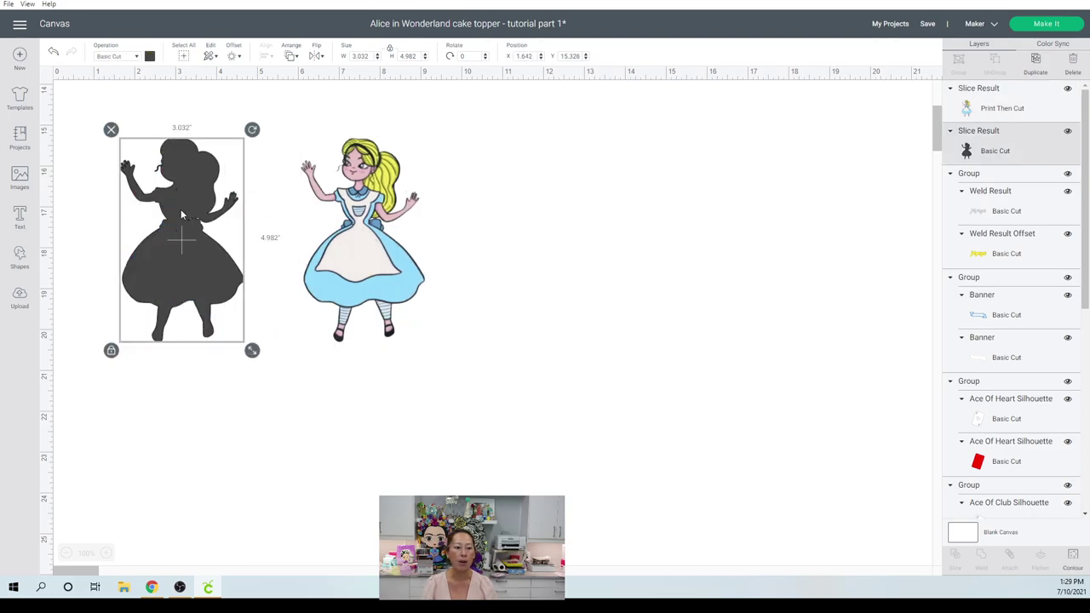
Try the Offset settings on the silhouette, then cancel without applying
{"action": "left_click", "coordinate": [224, 58]}
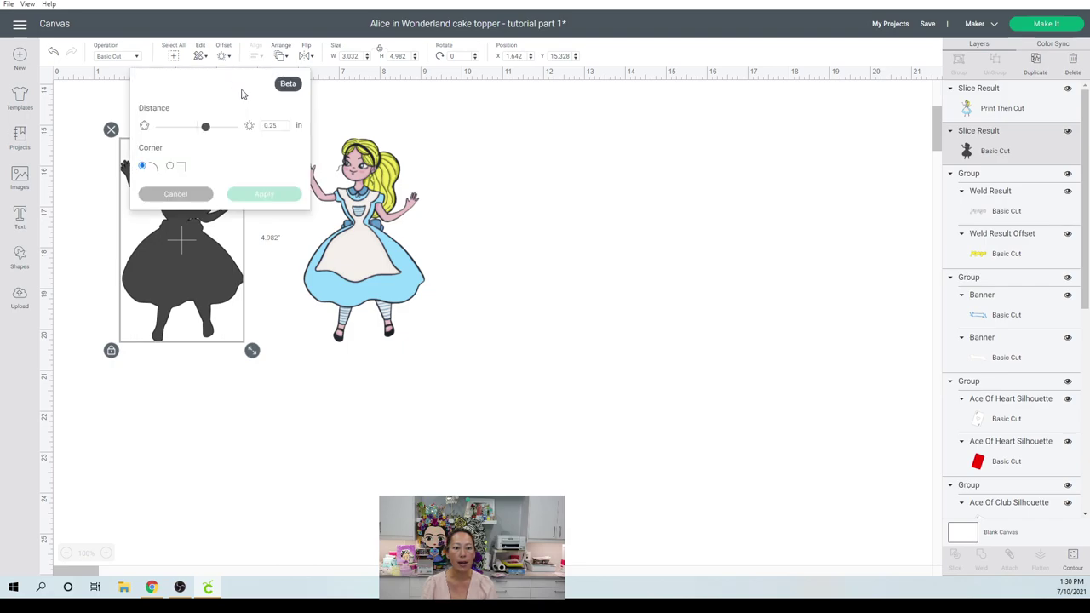
{"action": "double_click", "coordinate": [271, 126]}
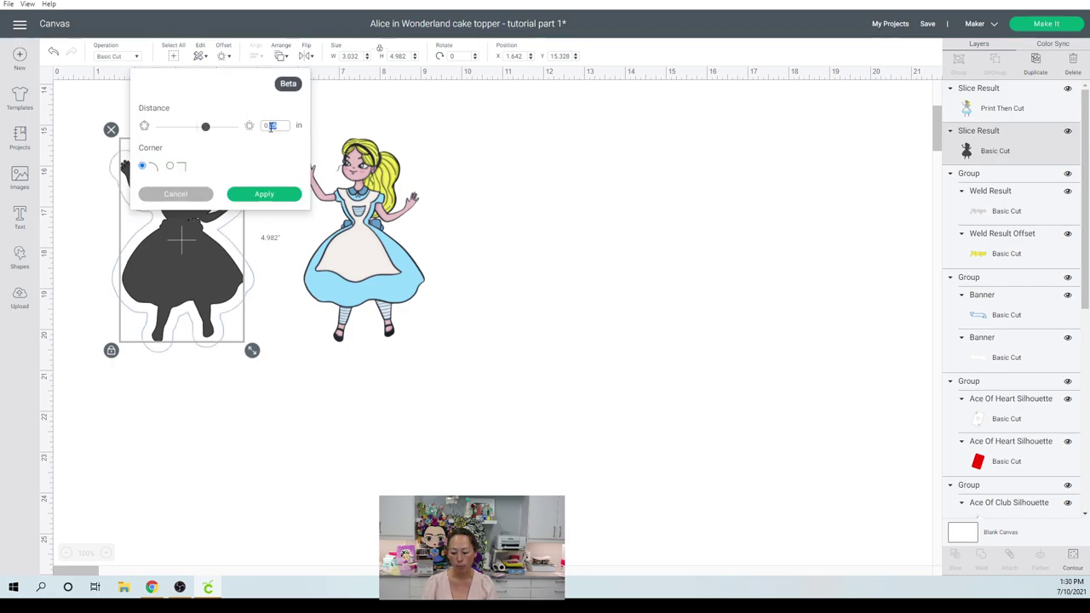
{"action": "left_click", "coordinate": [271, 195]}
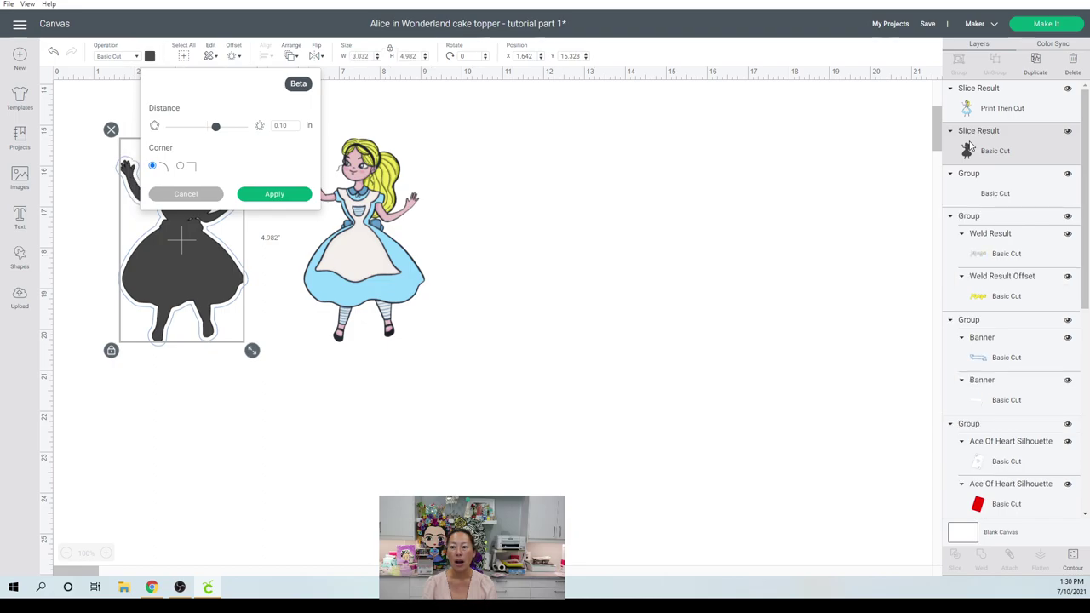
{"action": "left_click", "coordinate": [865, 132]}
Change the dark Alice silhouette's colour to white
{"action": "left_click", "coordinate": [168, 221]}
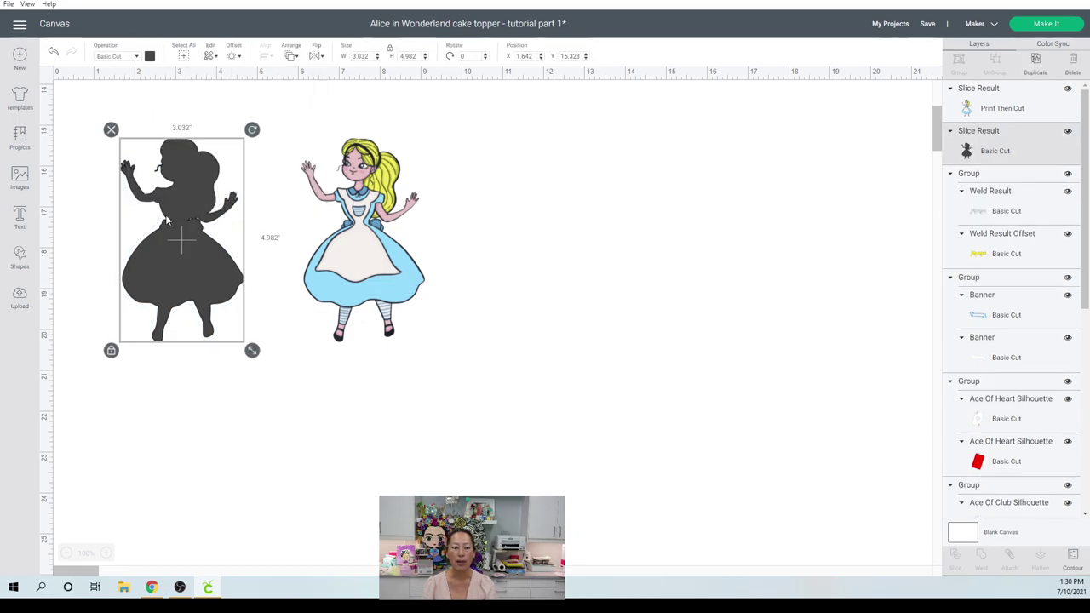
{"action": "left_click", "coordinate": [149, 57]}
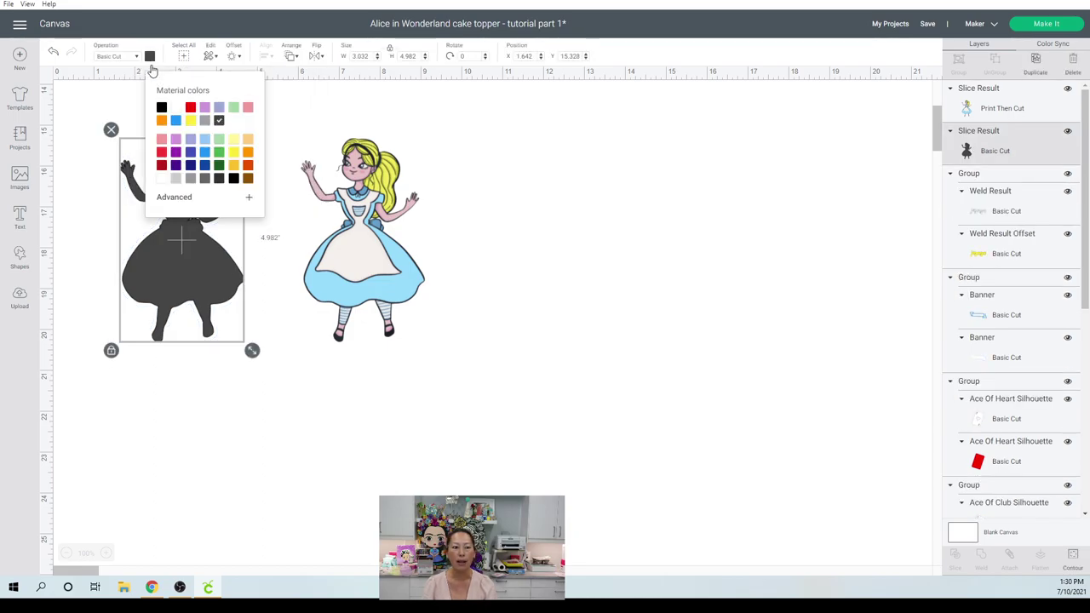
{"action": "left_click", "coordinate": [176, 108]}
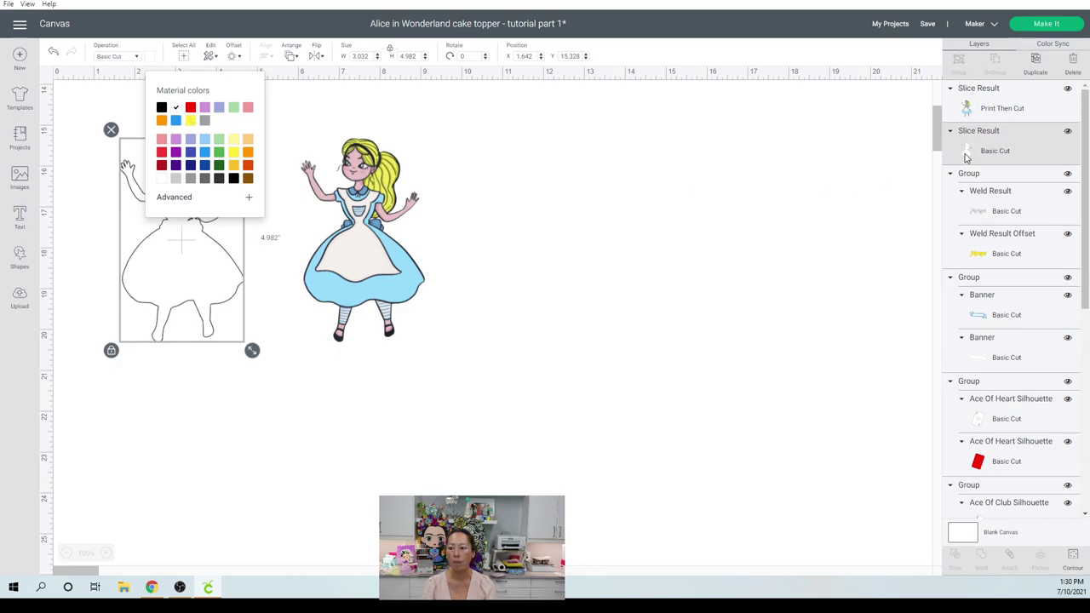
{"action": "left_click", "coordinate": [179, 303]}
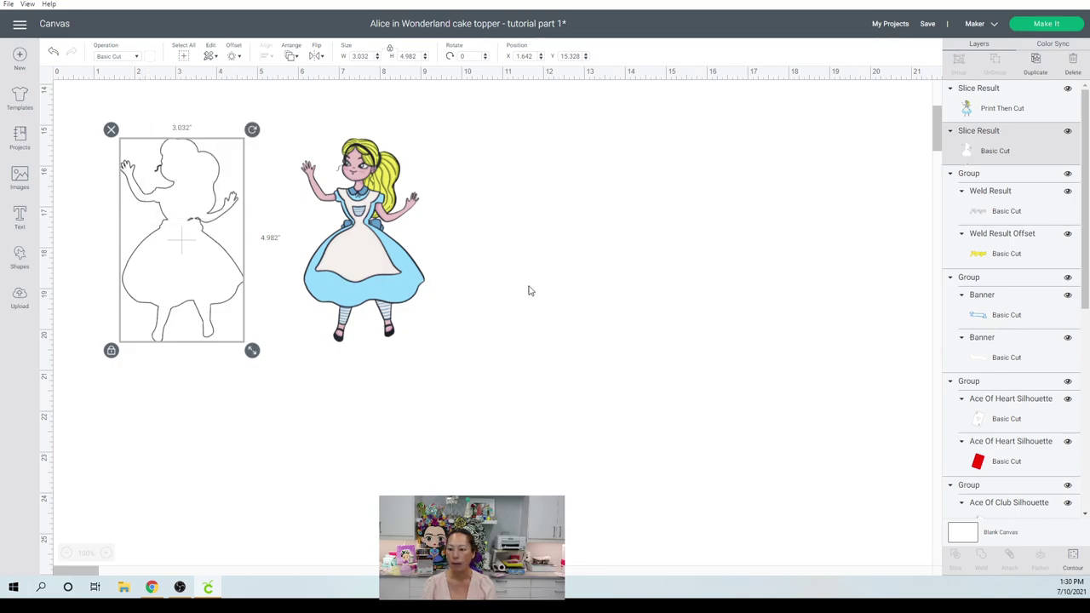
Apply a 0.10 in offset to the white silhouette, then delete the resulting outline
{"action": "left_click", "coordinate": [233, 56]}
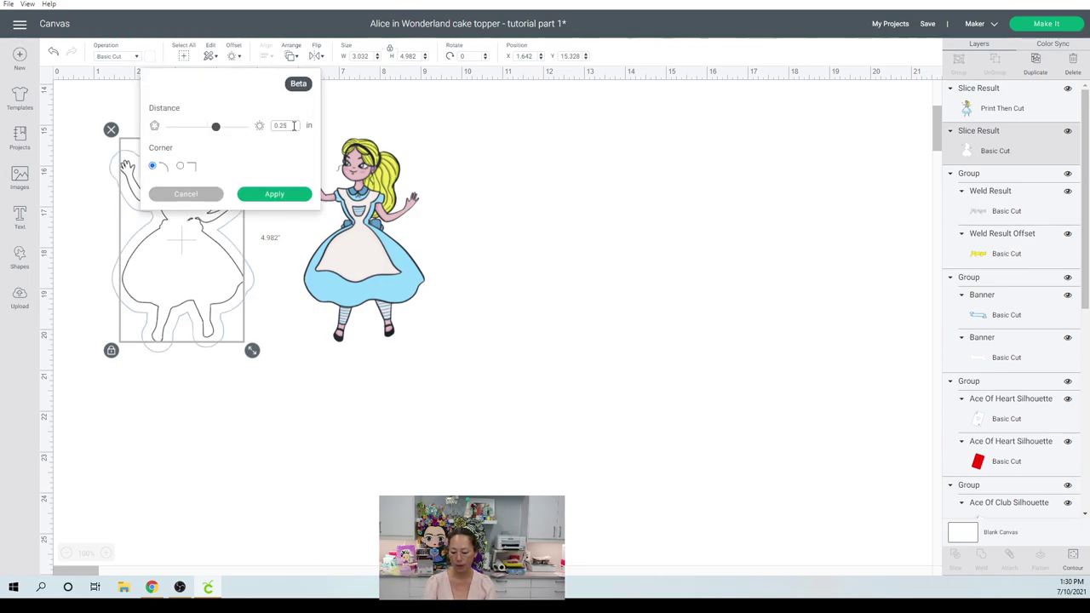
{"action": "double_click", "coordinate": [294, 125]}
{"action": "type", "text": "0.10"}
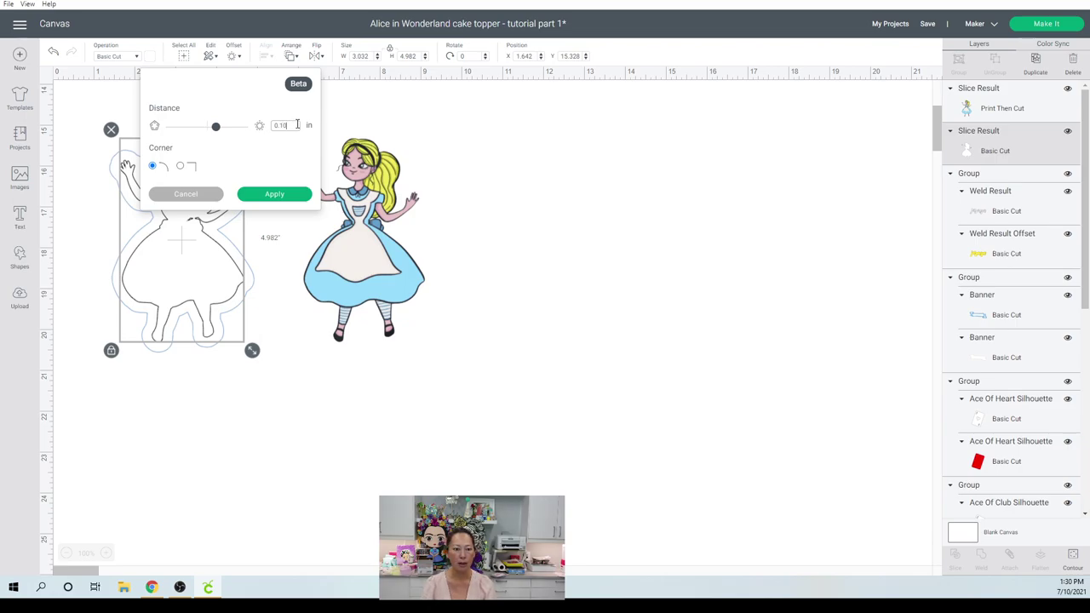
{"action": "key", "text": "Return"}
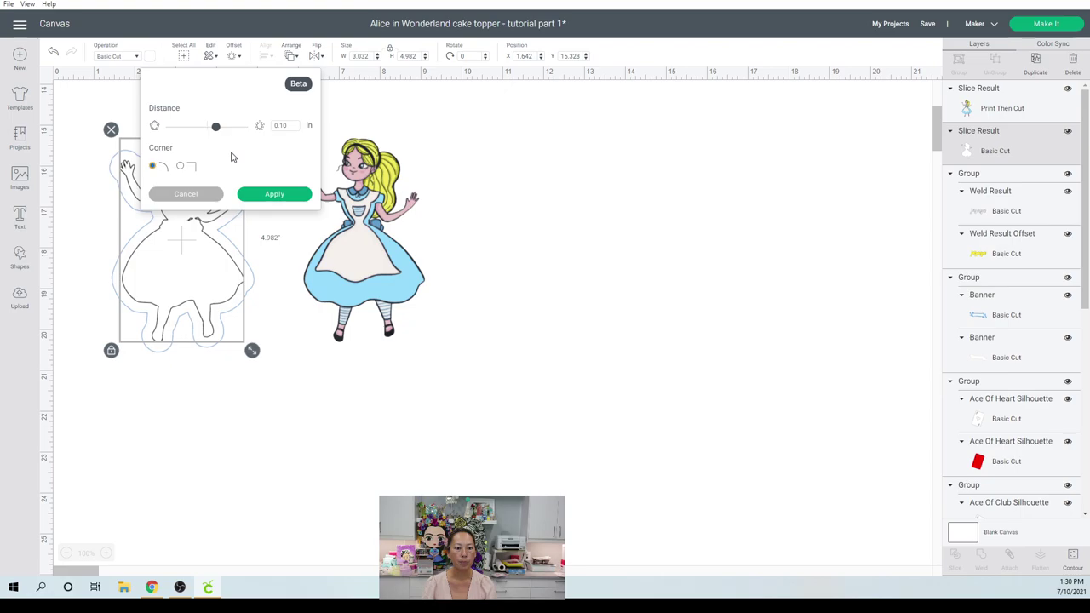
{"action": "left_click", "coordinate": [274, 195]}
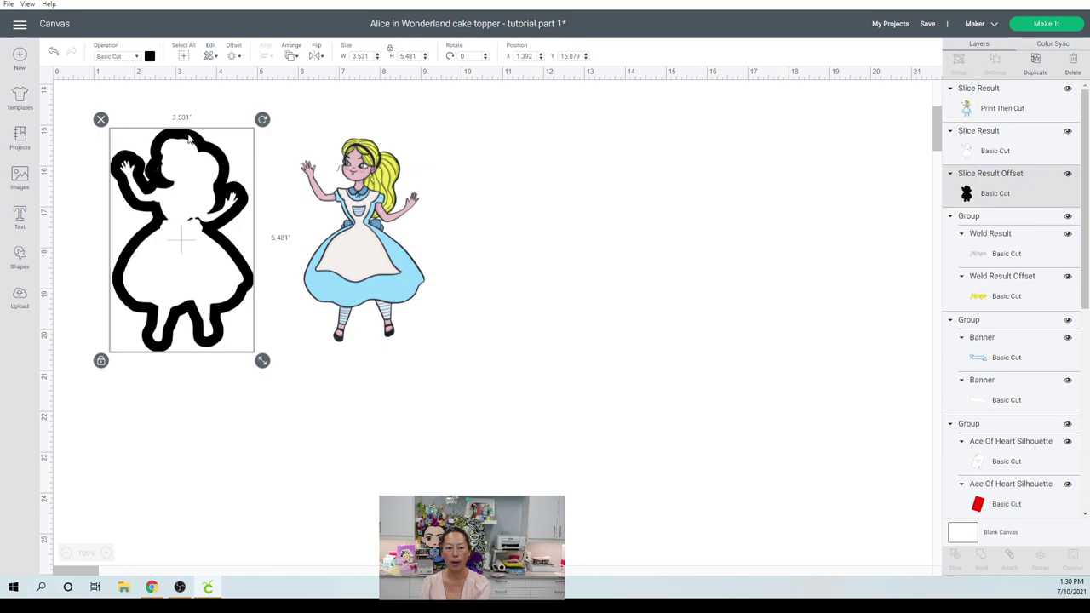
{"action": "key", "text": "Delete"}
Apply a rounded 0.153 in offset around the white silhouette, giving a 3.337 × 5.287 outline
{"action": "left_click", "coordinate": [188, 178]}
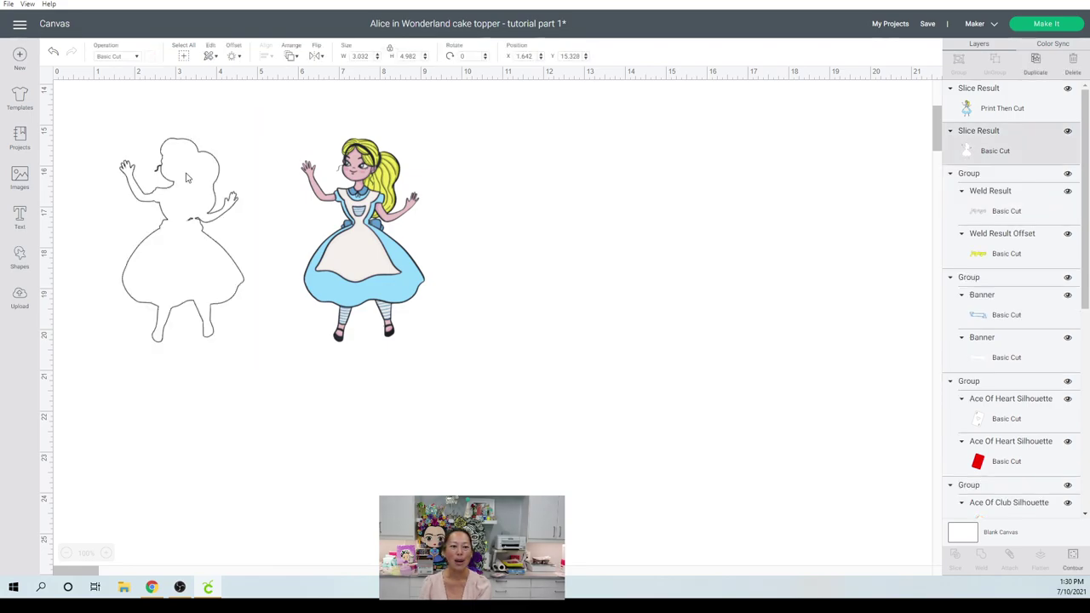
{"action": "left_click", "coordinate": [234, 56]}
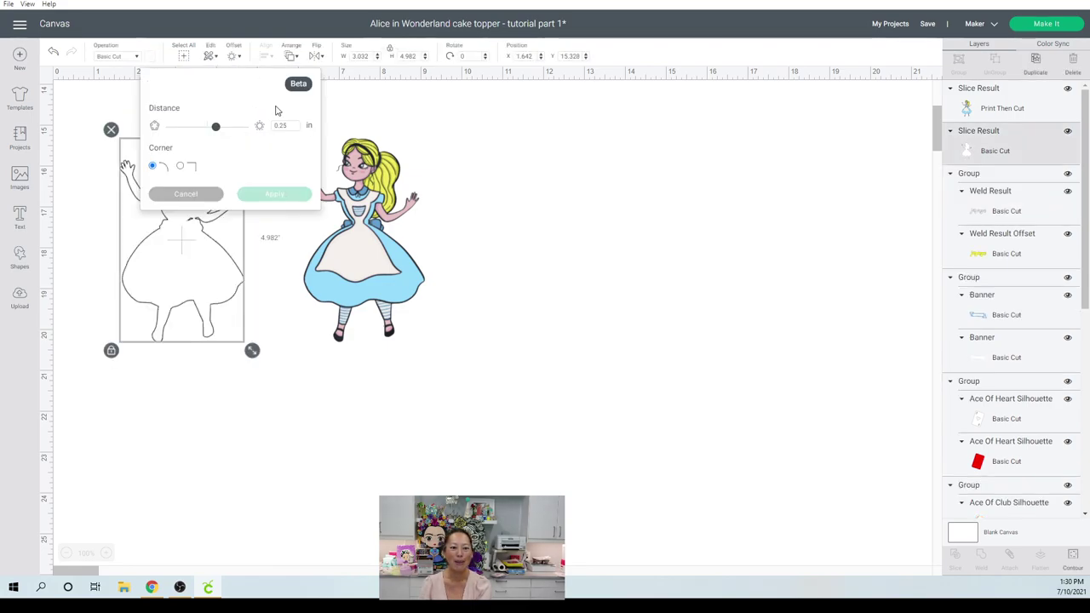
{"action": "double_click", "coordinate": [284, 125]}
{"action": "type", "text": "0."}
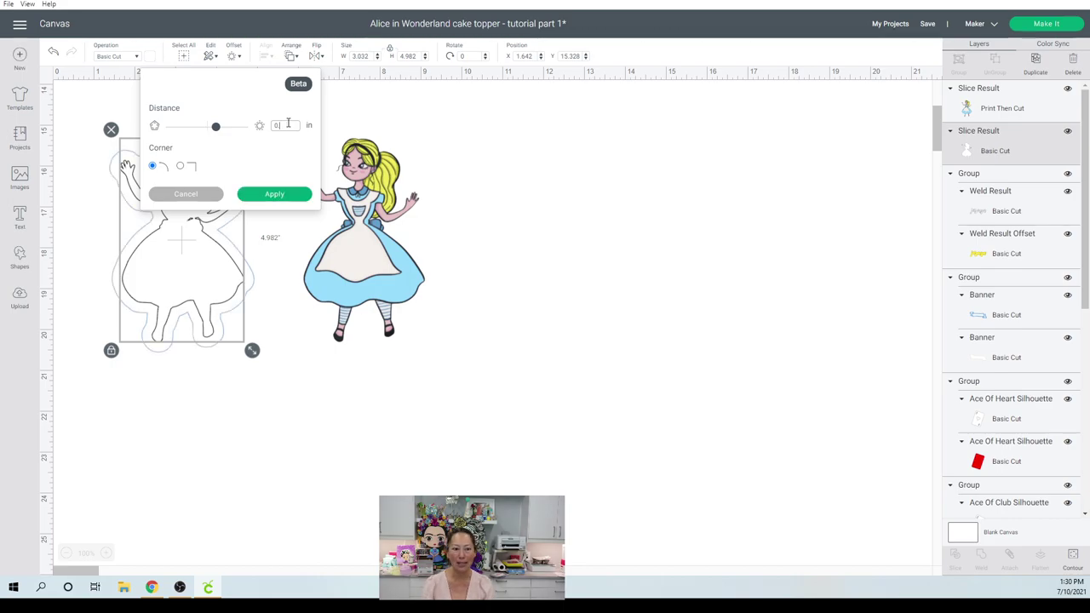
{"action": "key", "text": "Tab"}
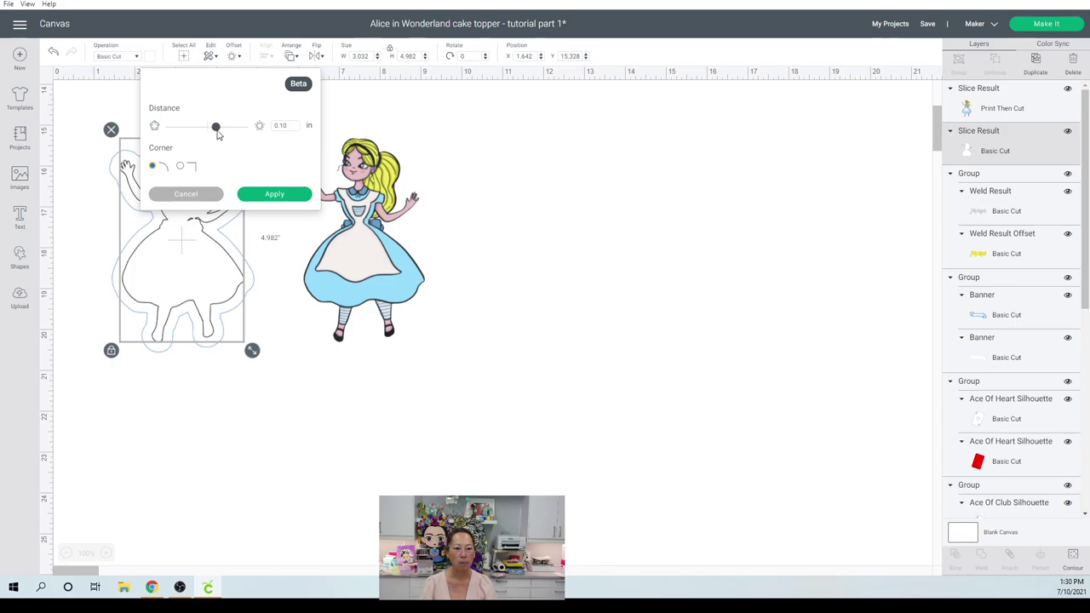
{"action": "left_click", "coordinate": [215, 129]}
{"action": "left_click_drag", "start_coordinate": [216, 132], "coordinate": [213, 133]}
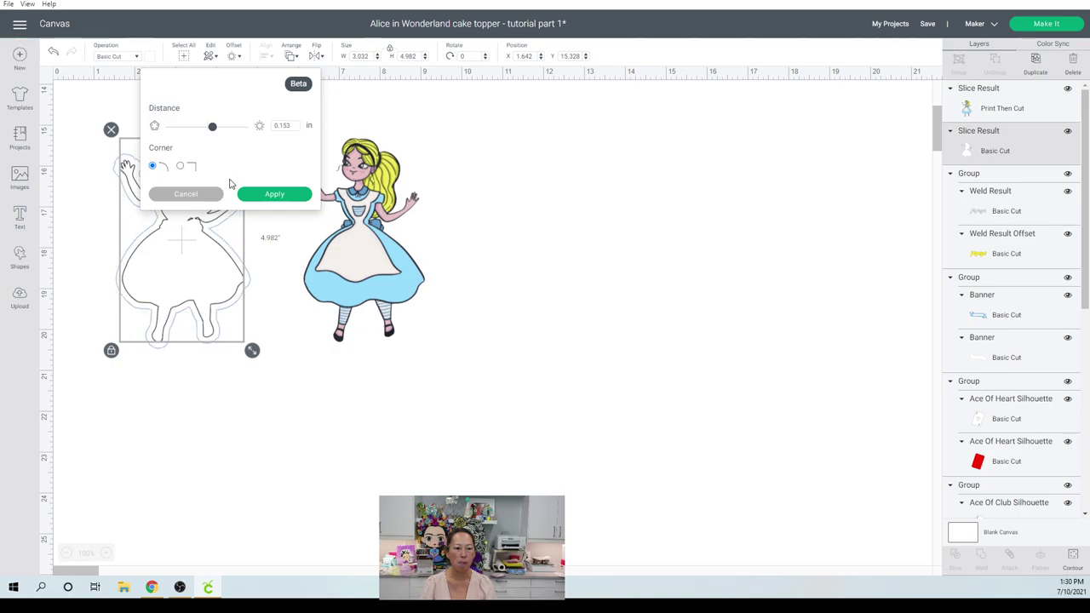
{"action": "left_click", "coordinate": [274, 195]}
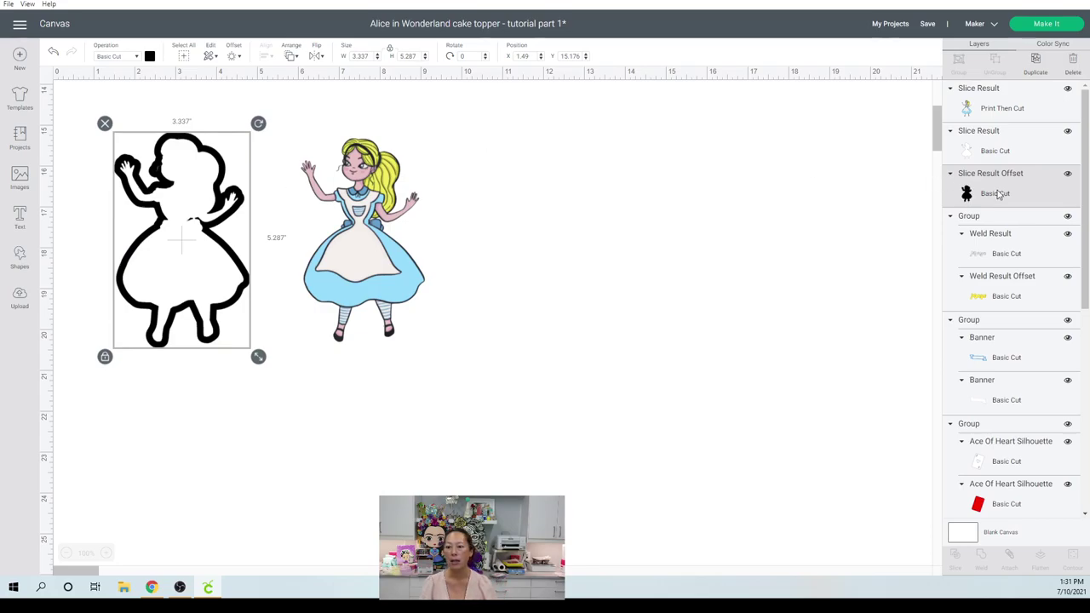
Colour the offset white, stack colour Alice onto it and group the layers
{"action": "left_click", "coordinate": [150, 57]}
{"action": "left_click", "coordinate": [177, 111]}
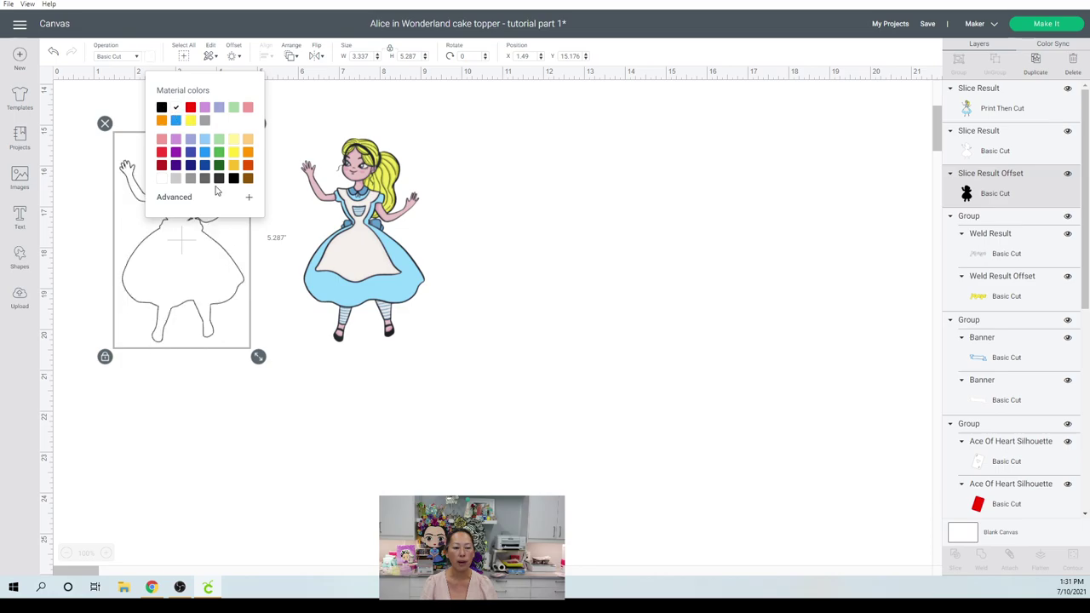
{"action": "left_click", "coordinate": [281, 414]}
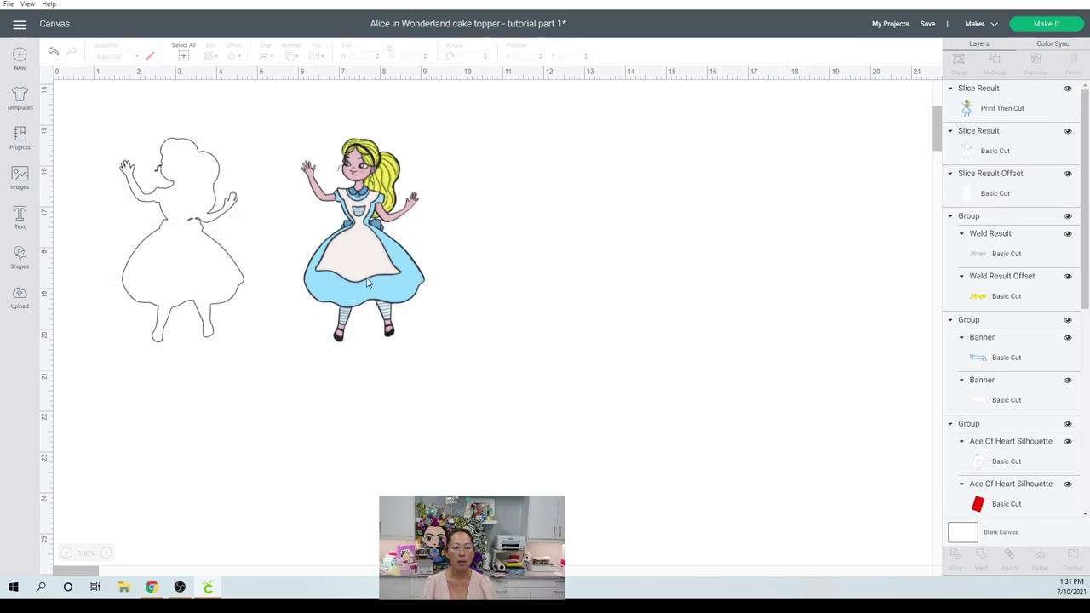
{"action": "left_click_drag", "start_coordinate": [400, 280], "coordinate": [223, 282]}
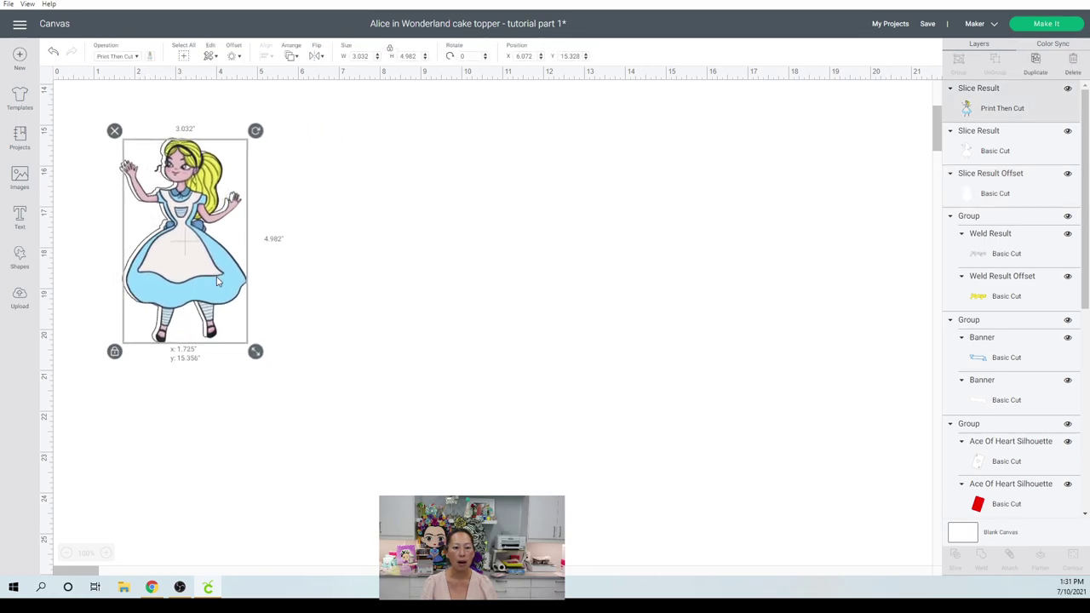
{"action": "left_click", "coordinate": [356, 362]}
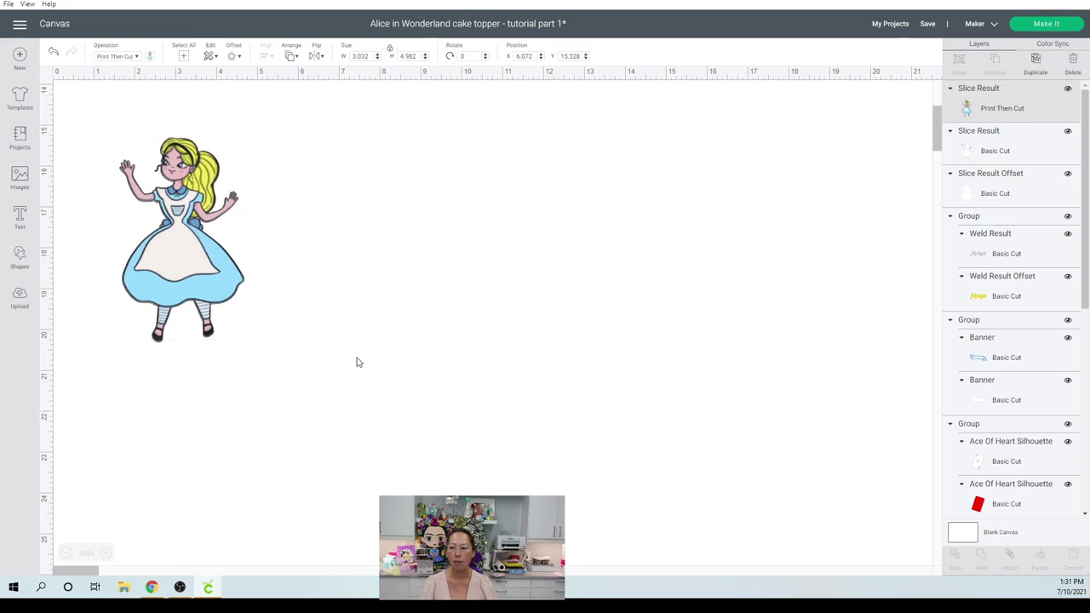
{"action": "left_click_drag", "start_coordinate": [357, 362], "coordinate": [289, 235]}
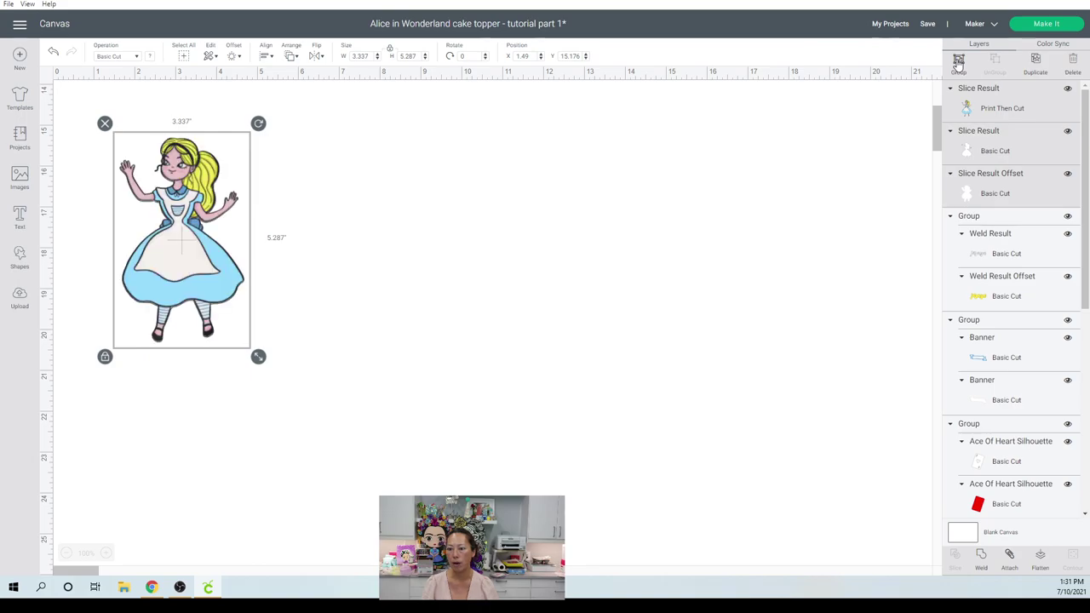
{"action": "left_click", "coordinate": [959, 62]}
Move the Alice group up beside the four ace cards above the jasmyn banner
{"action": "left_click_drag", "start_coordinate": [200, 279], "coordinate": [407, 273]}
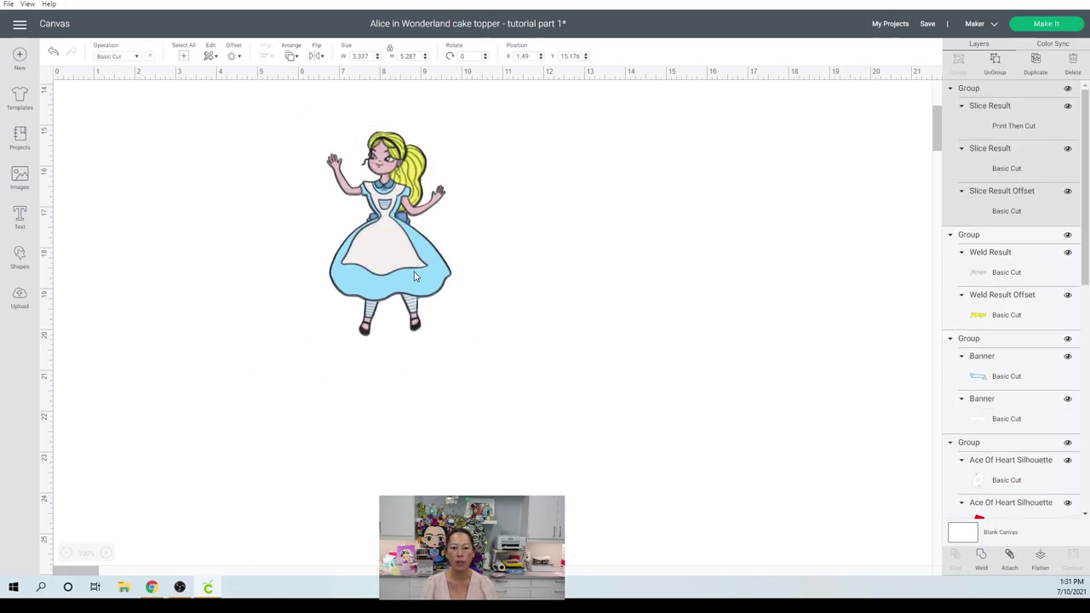
{"action": "scroll", "coordinate": [414, 316], "scroll_direction": "up", "scroll_amount": 3}
{"action": "scroll", "coordinate": [413, 317], "scroll_direction": "up", "scroll_amount": 1}
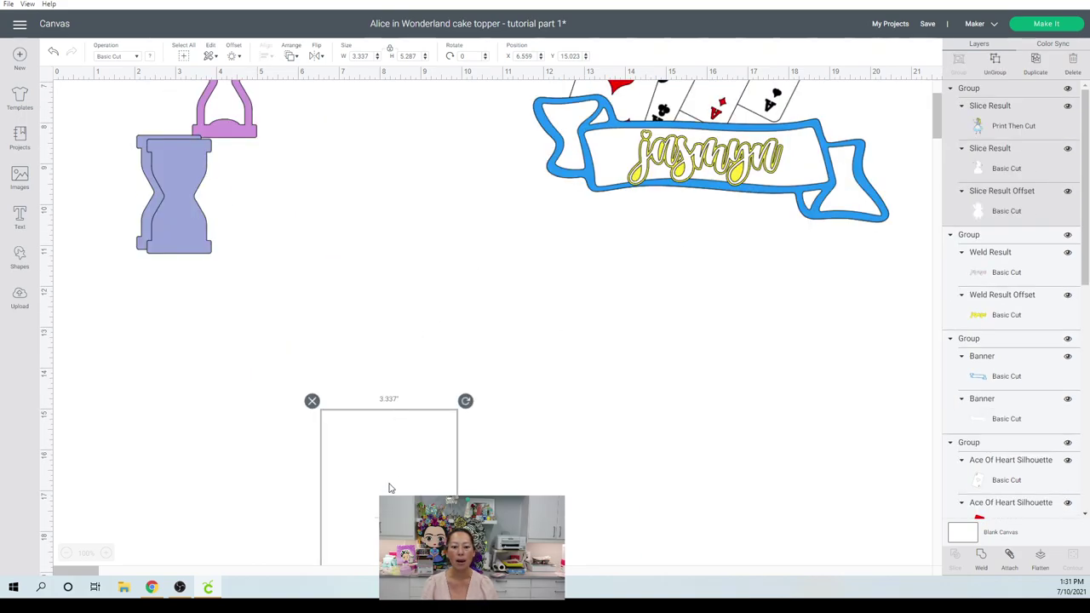
{"action": "left_click_drag", "start_coordinate": [385, 516], "coordinate": [576, 197]}
{"action": "scroll", "coordinate": [554, 365], "scroll_direction": "up", "scroll_amount": 4}
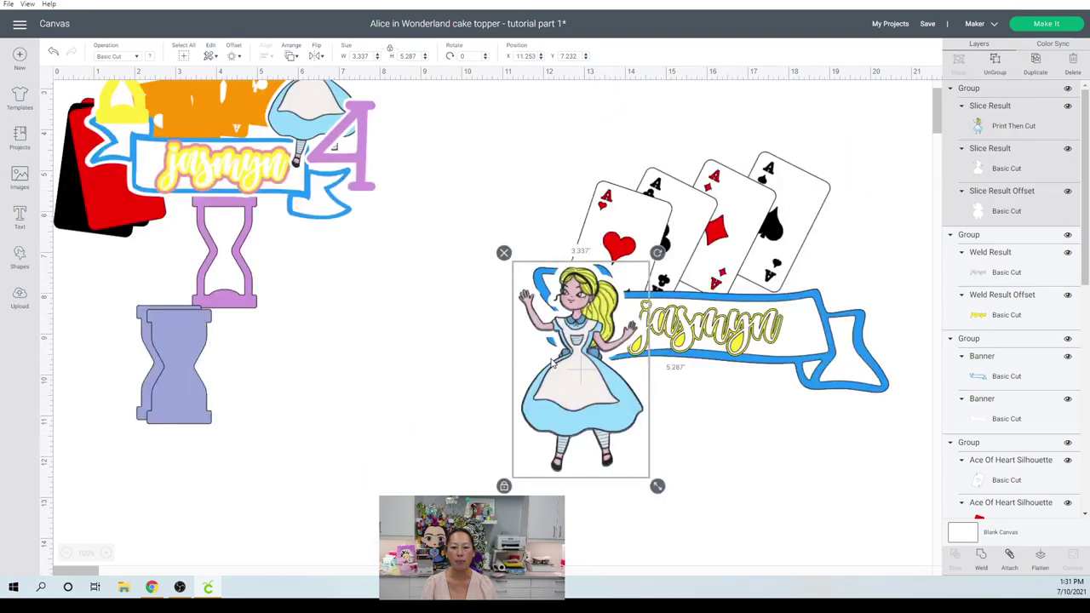
{"action": "left_click_drag", "start_coordinate": [565, 398], "coordinate": [901, 179]}
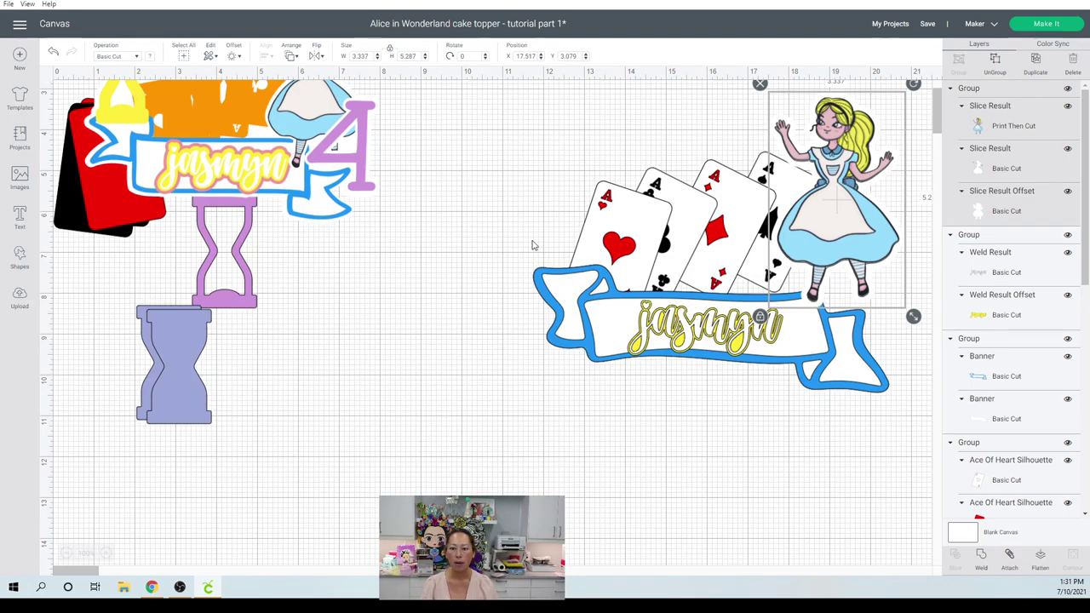
{"action": "left_click", "coordinate": [115, 577]}
{"action": "left_click_drag", "start_coordinate": [130, 576], "coordinate": [88, 577]}
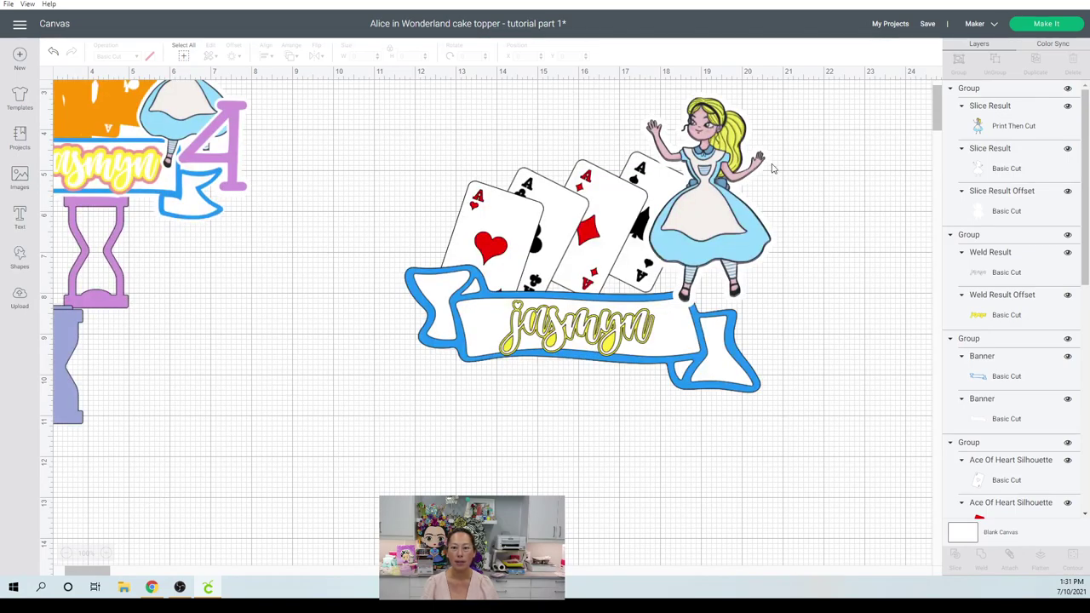
{"action": "mouse_move", "coordinate": [718, 231]}
{"action": "left_mouse_down"}
{"action": "mouse_move", "coordinate": [724, 248]}
{"action": "mouse_move", "coordinate": [726, 236]}
{"action": "left_mouse_up"}
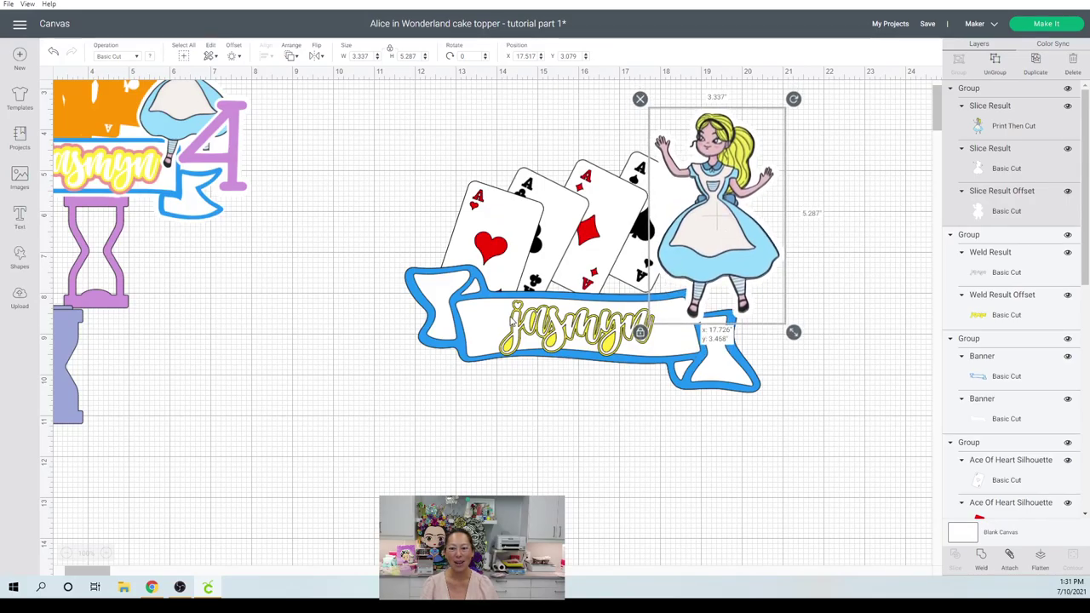
{"action": "left_click", "coordinate": [528, 446]}
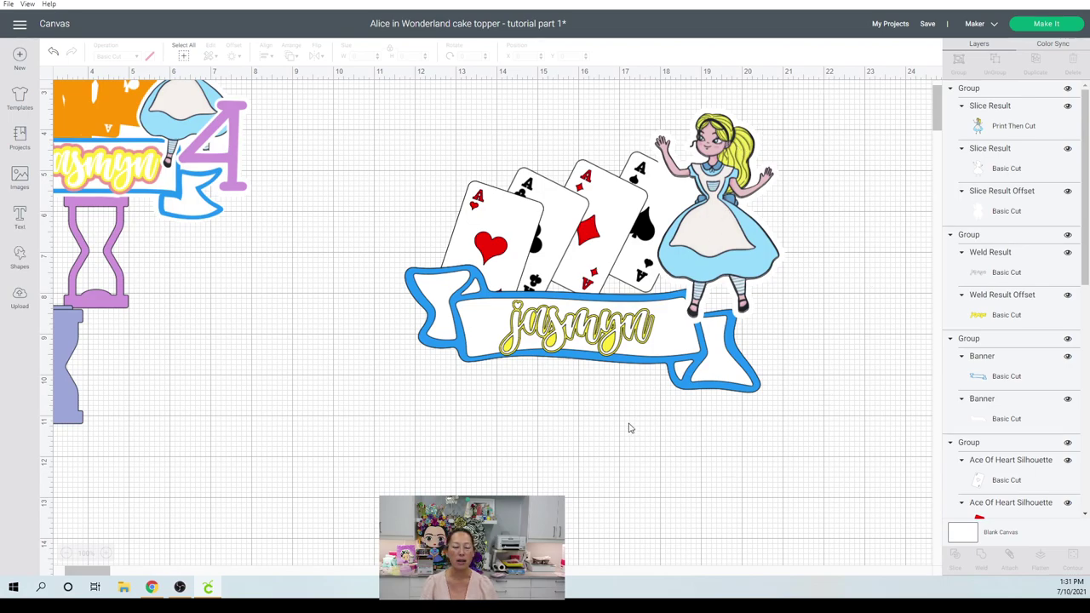
Add a text box containing the number 4 in the DTC Barn Acre font
{"action": "left_click", "coordinate": [20, 216]}
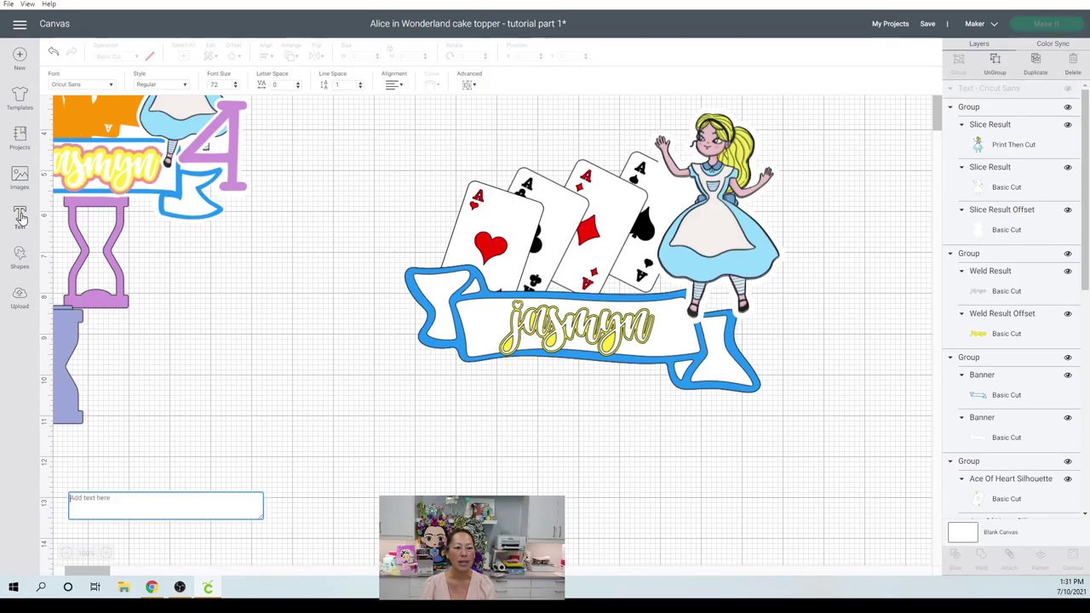
{"action": "left_click", "coordinate": [111, 88]}
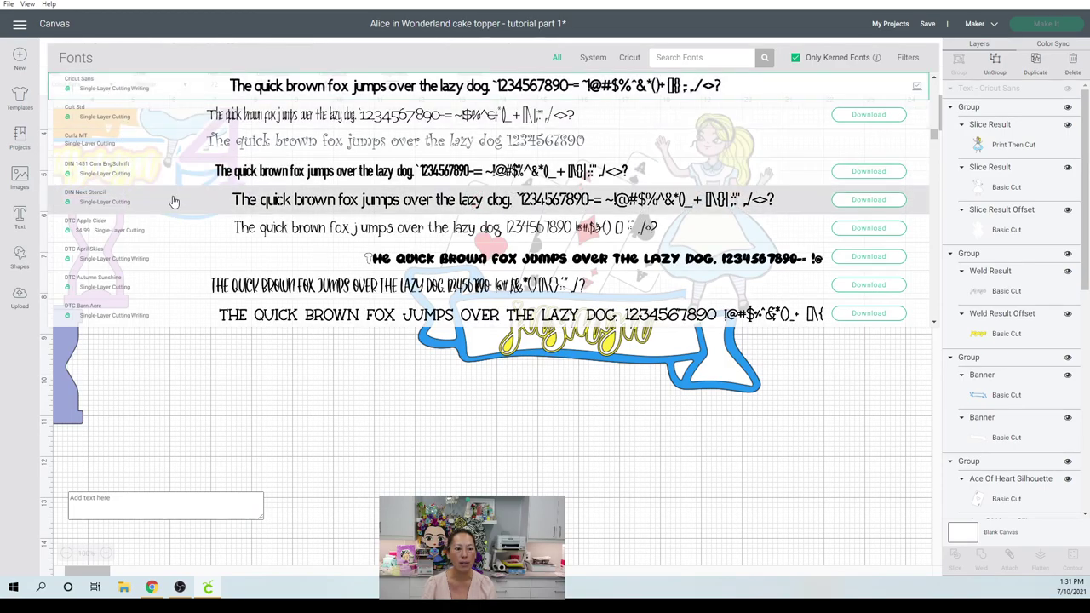
{"action": "scroll", "coordinate": [173, 201], "scroll_direction": "down", "scroll_amount": 2}
{"action": "scroll", "coordinate": [173, 201], "scroll_direction": "down", "scroll_amount": 2}
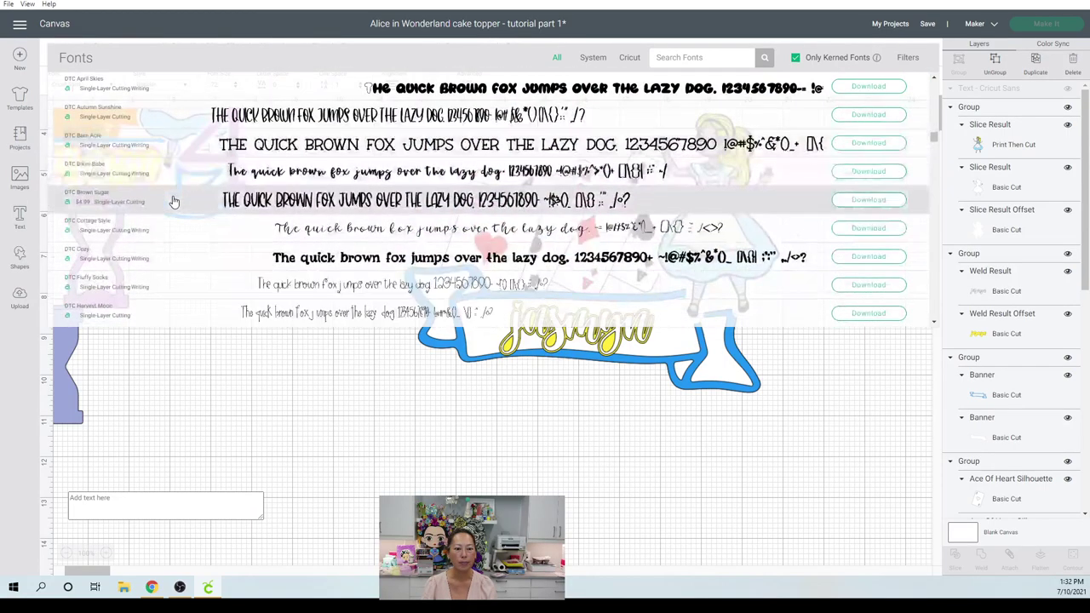
{"action": "left_click", "coordinate": [510, 145]}
{"action": "left_click", "coordinate": [148, 509]}
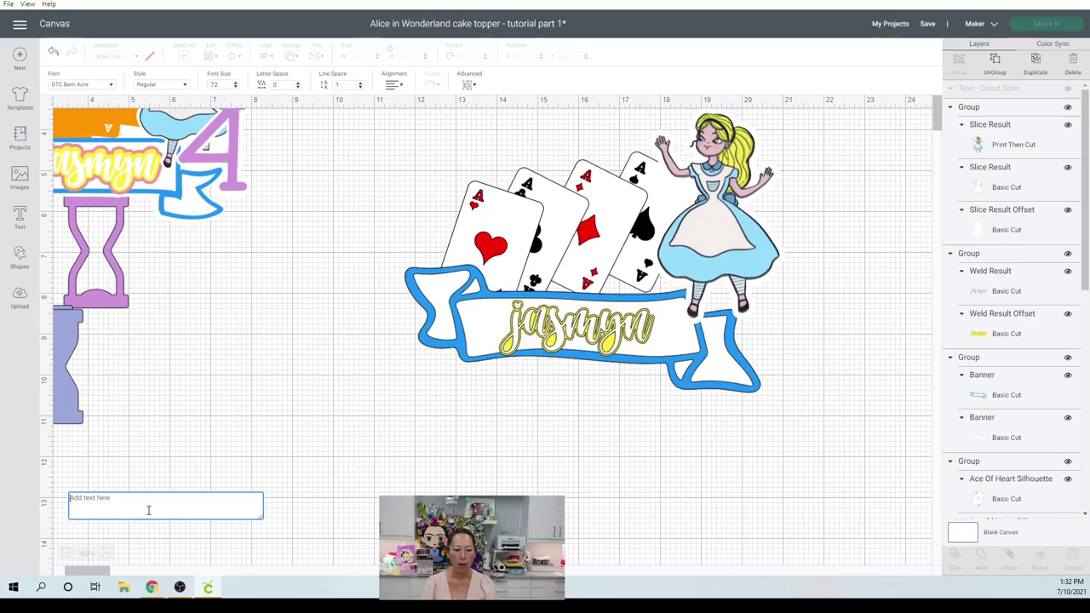
{"action": "type", "text": "4"}
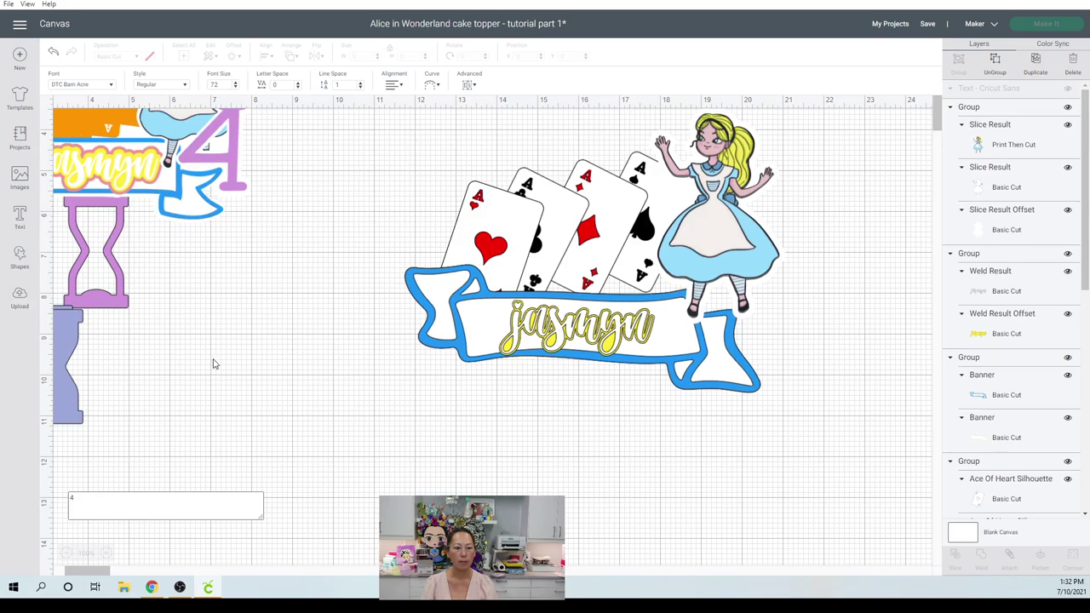
Size the 4 to 2.176 × 2.862 and place it at Alice's feet on the banner's right end
{"action": "left_click", "coordinate": [105, 150]}
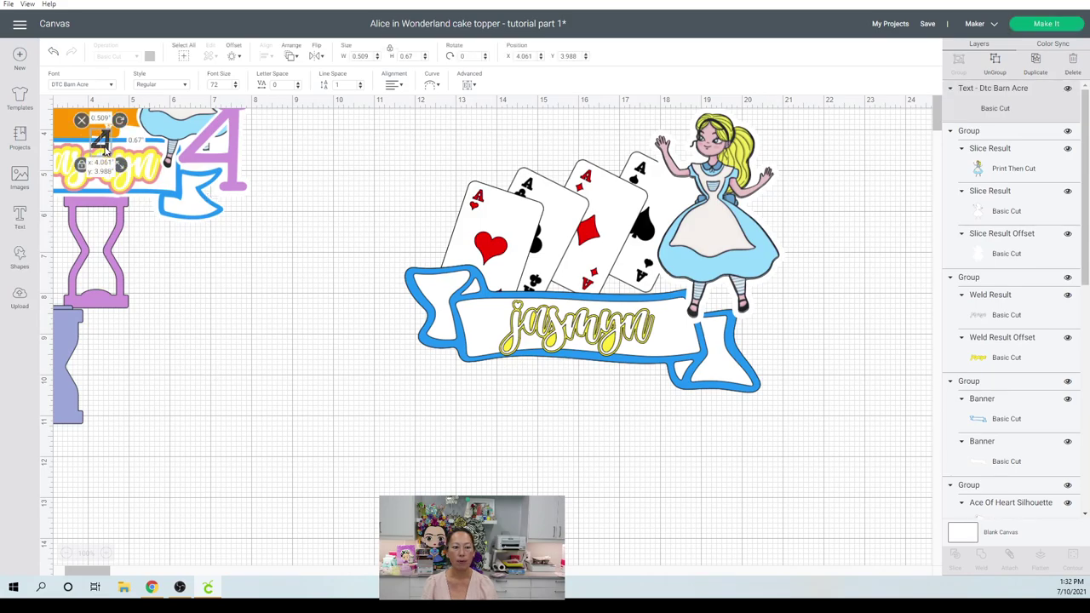
{"action": "left_click_drag", "start_coordinate": [105, 150], "coordinate": [288, 352]}
{"action": "key", "text": "ctrl+z"}
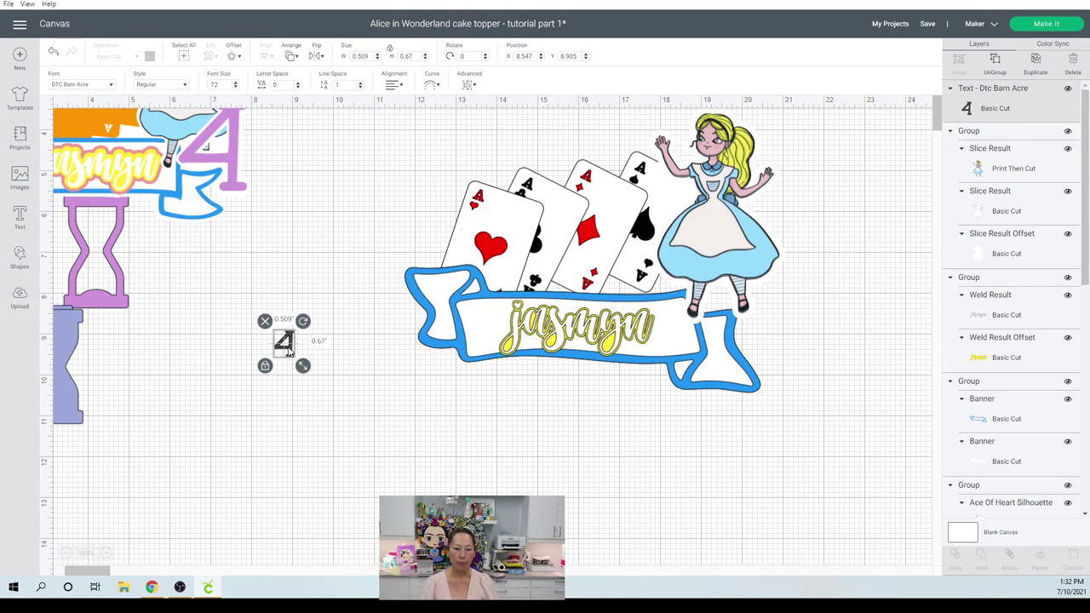
{"action": "left_click_drag", "start_coordinate": [302, 365], "coordinate": [380, 468]}
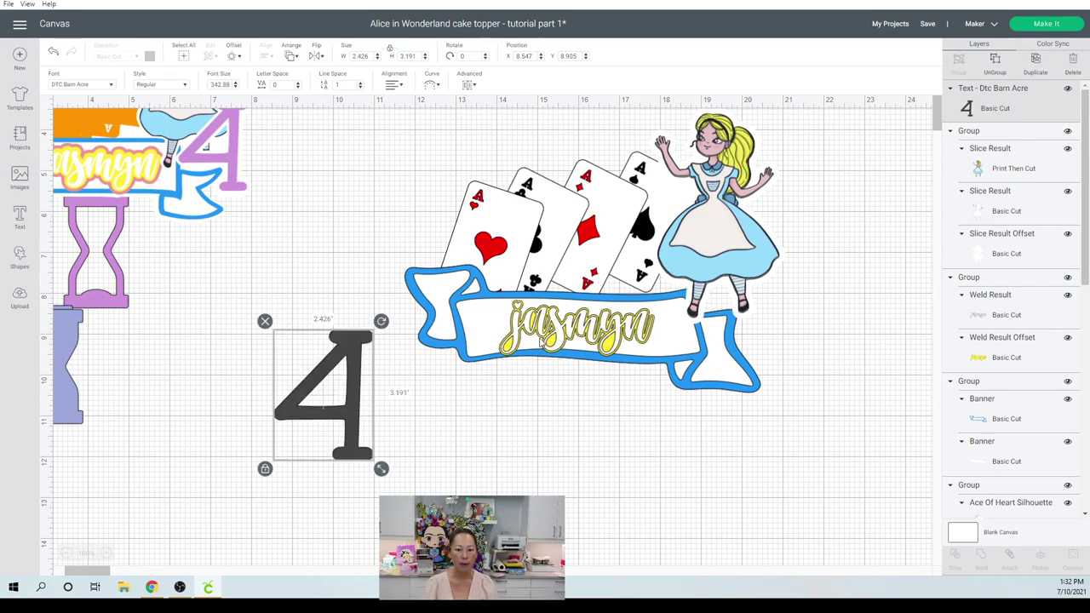
{"action": "left_click_drag", "start_coordinate": [349, 421], "coordinate": [704, 344]}
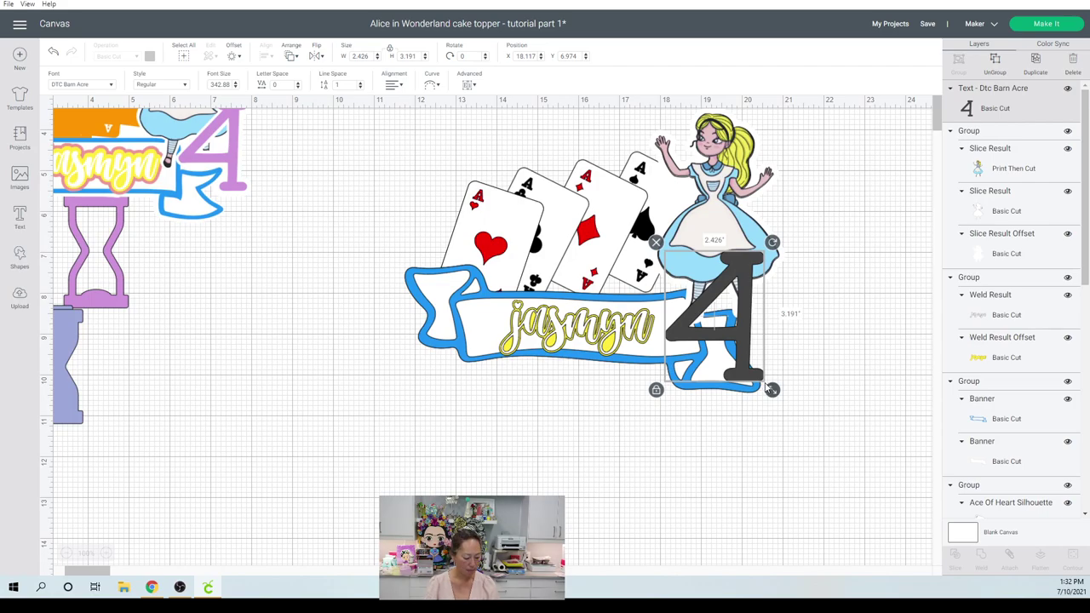
{"action": "left_click_drag", "start_coordinate": [753, 342], "coordinate": [778, 325]}
{"action": "left_click_drag", "start_coordinate": [792, 382], "coordinate": [781, 366]}
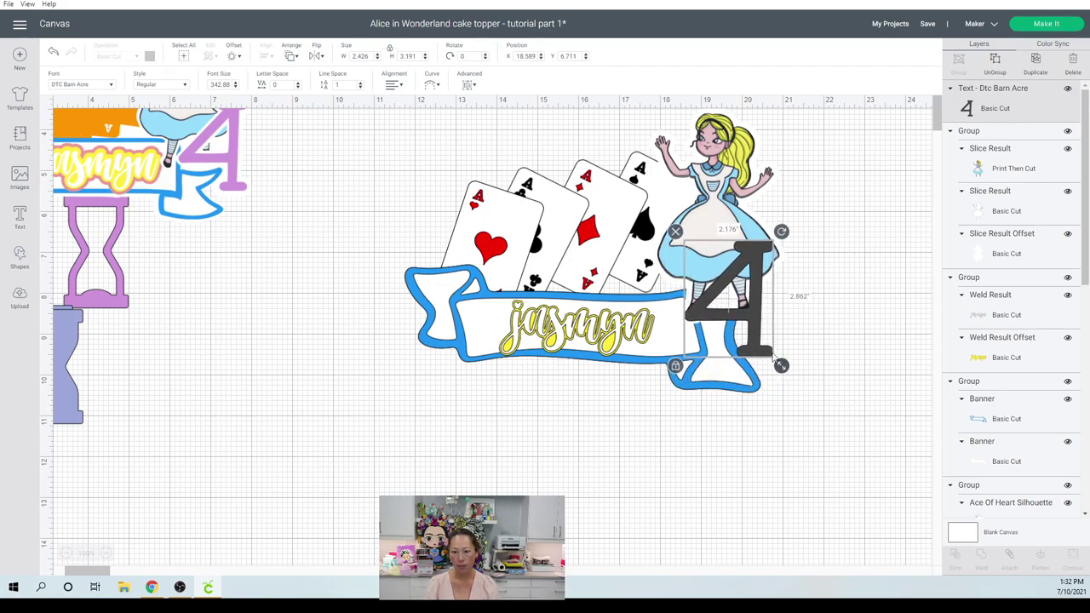
{"action": "left_click", "coordinate": [233, 56]}
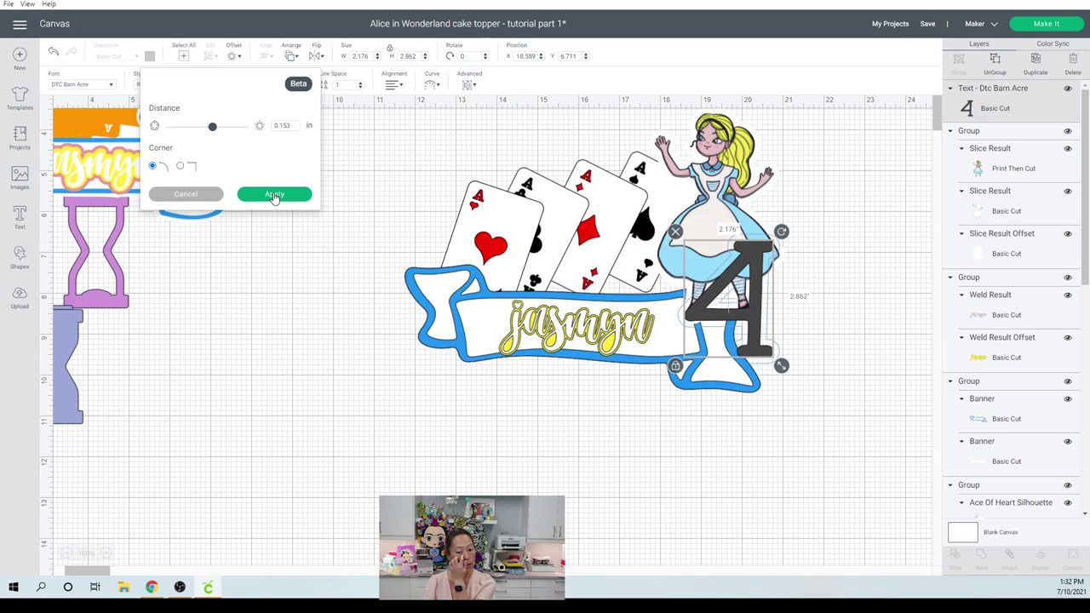
Give the 4 a white offset outline, colour the number yellow, and group the two layers
{"action": "left_click", "coordinate": [274, 195]}
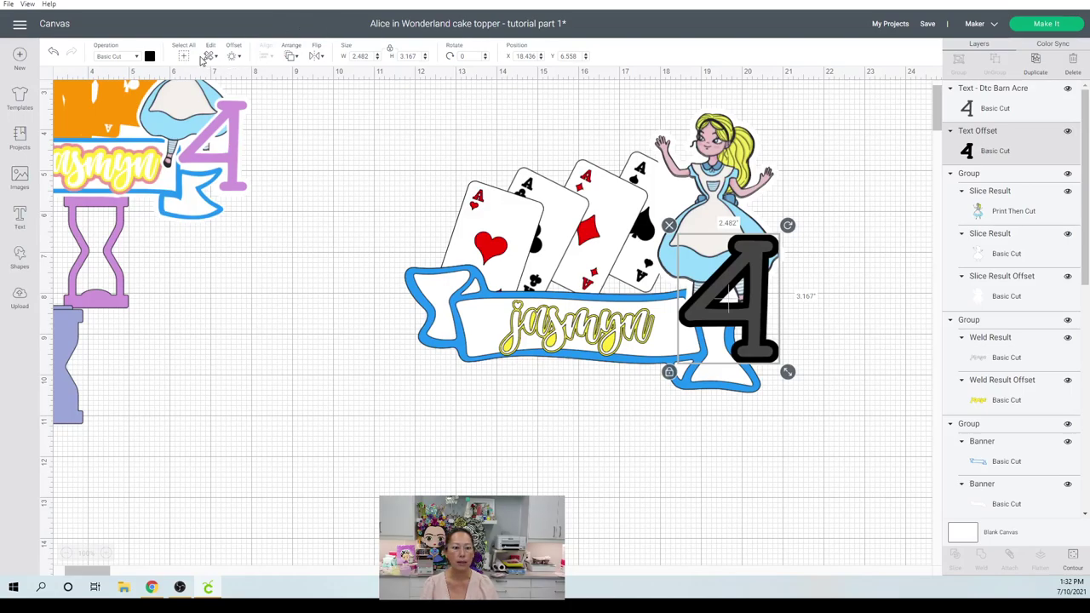
{"action": "left_click", "coordinate": [150, 56]}
{"action": "left_click", "coordinate": [175, 108]}
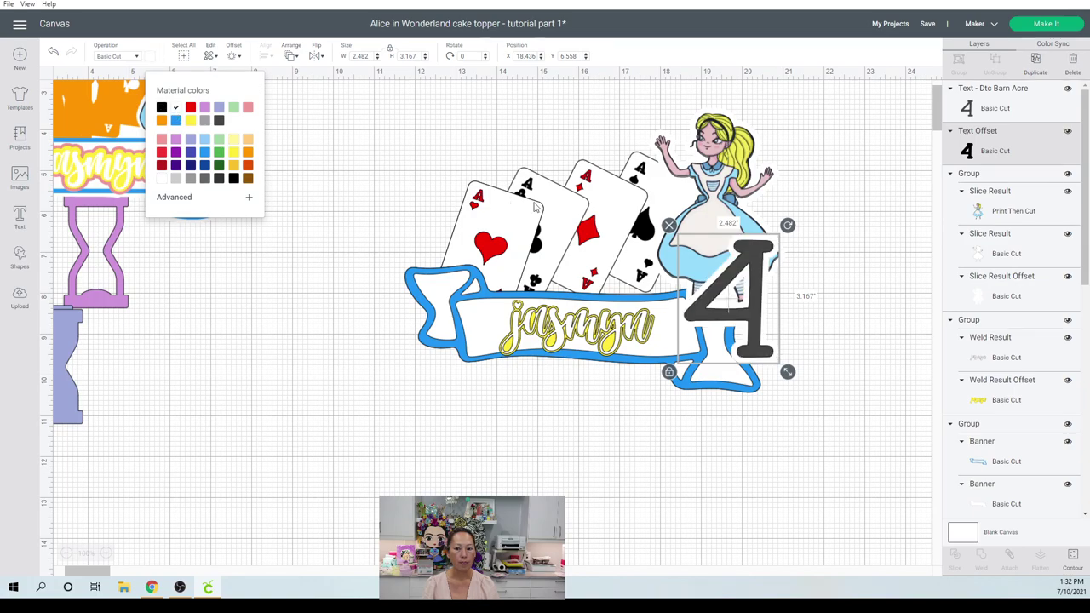
{"action": "left_click", "coordinate": [990, 110]}
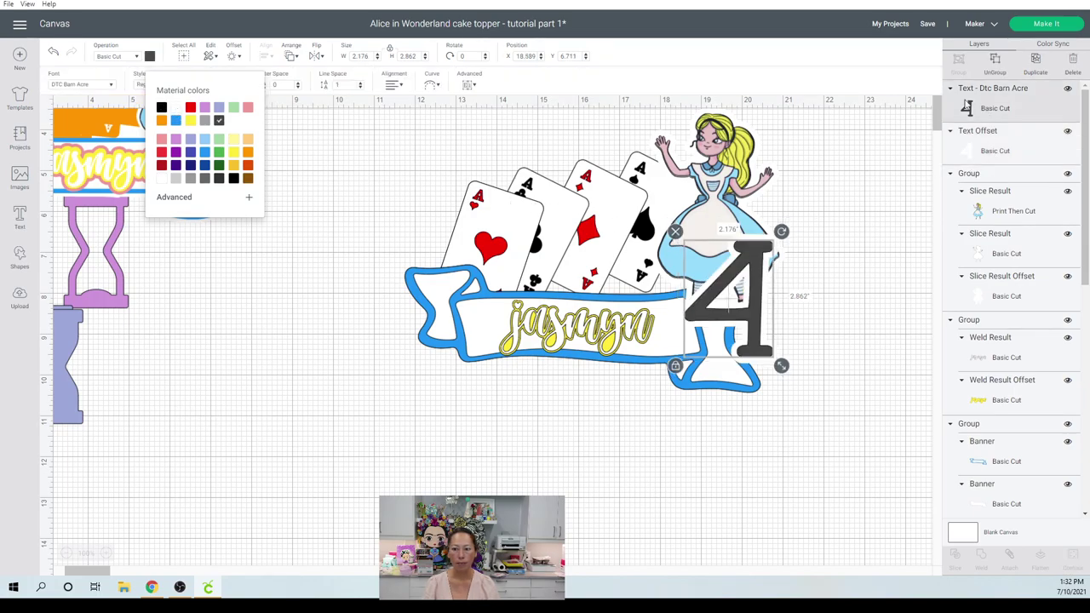
{"action": "left_click", "coordinate": [189, 120]}
{"action": "left_click", "coordinate": [979, 145], "text": "shift"}
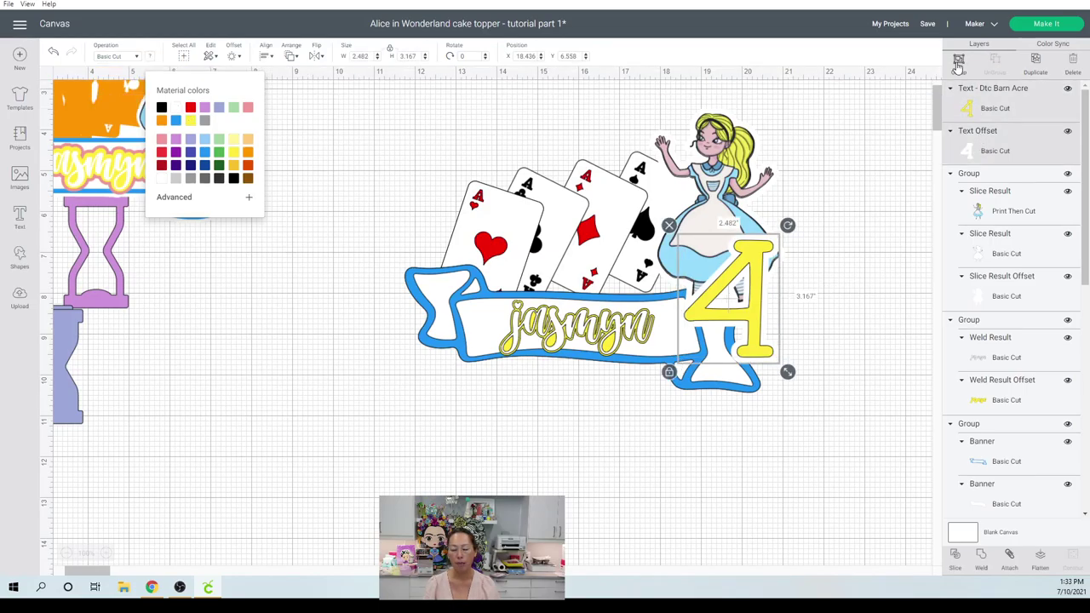
{"action": "left_click", "coordinate": [957, 68]}
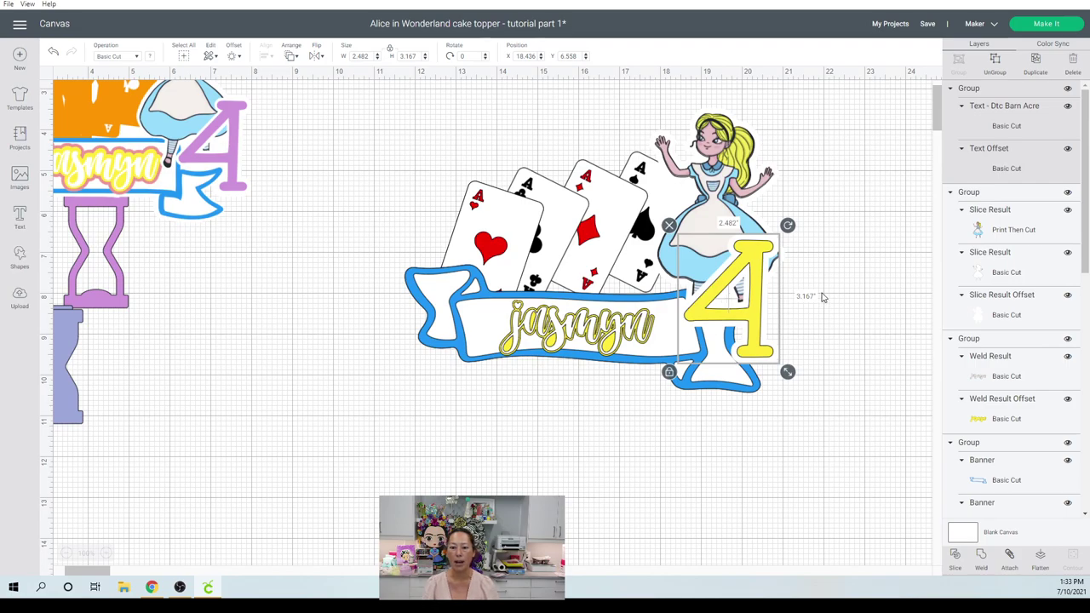
{"action": "left_click", "coordinate": [800, 362]}
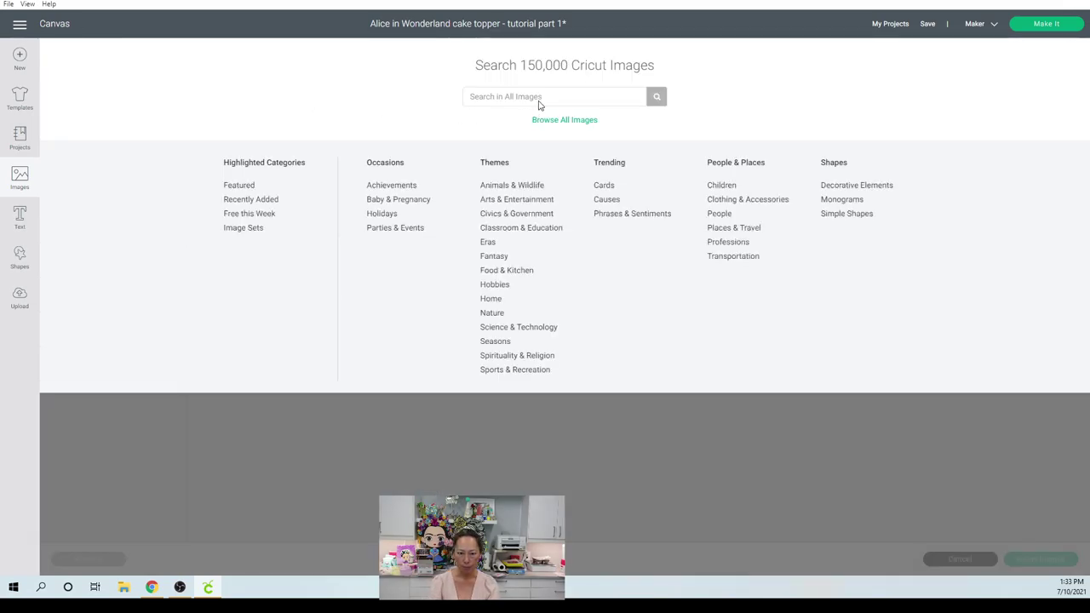
Search the image library for 'bunny ears' and insert the grey BUNNY ears image
{"action": "left_click", "coordinate": [545, 98]}
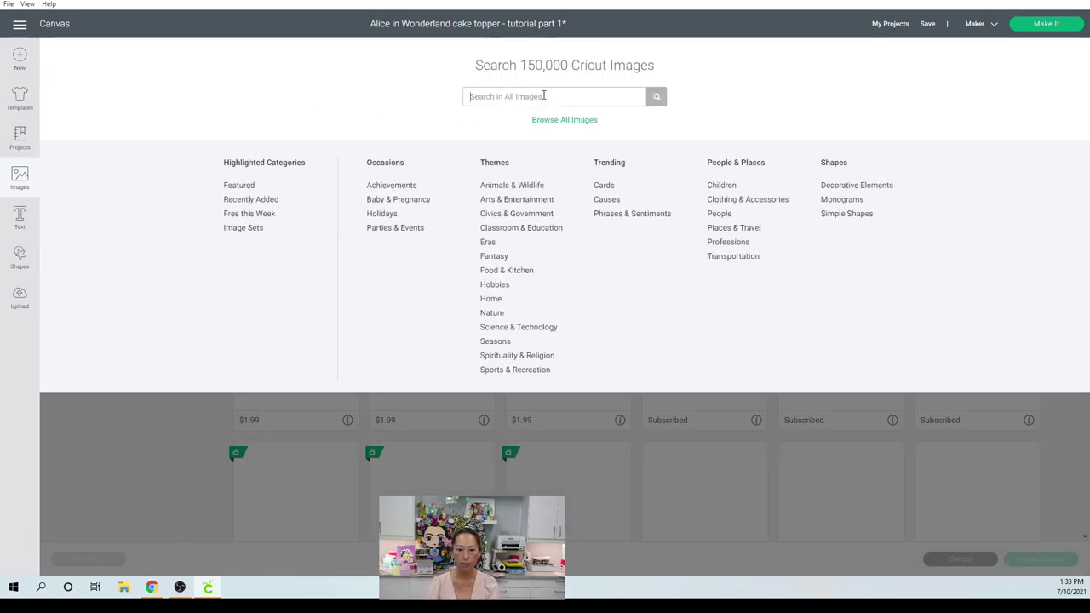
{"action": "type", "text": "bunny ears"}
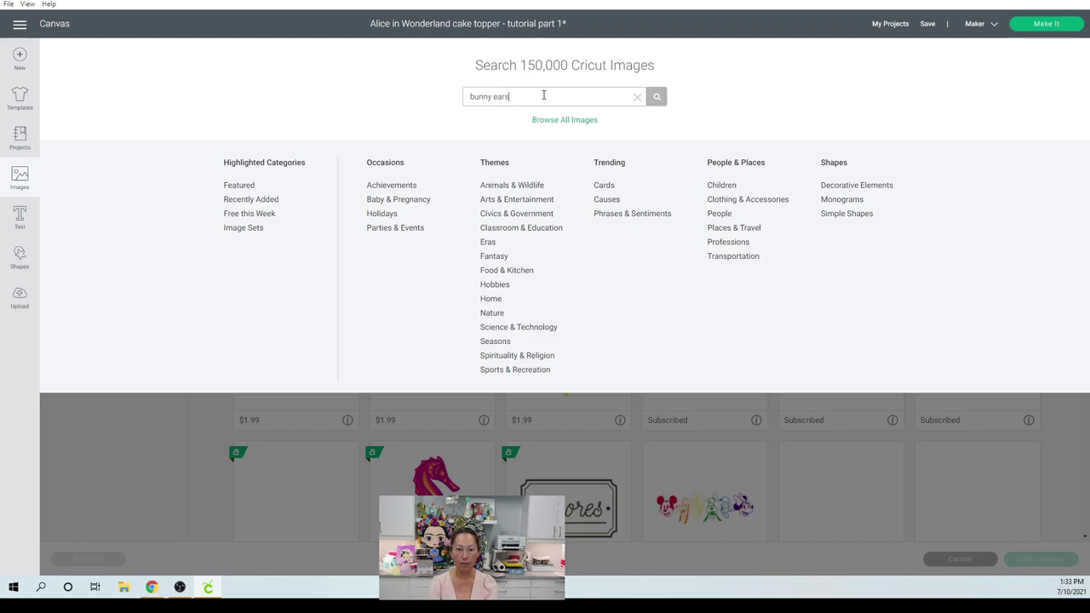
{"action": "key", "text": "Return"}
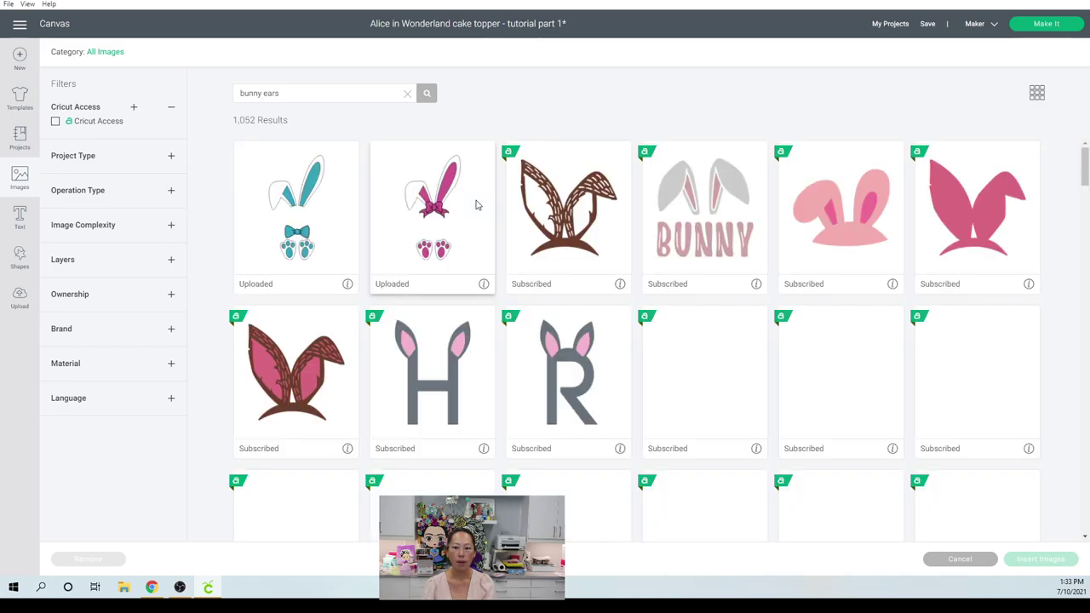
{"action": "left_click", "coordinate": [714, 201]}
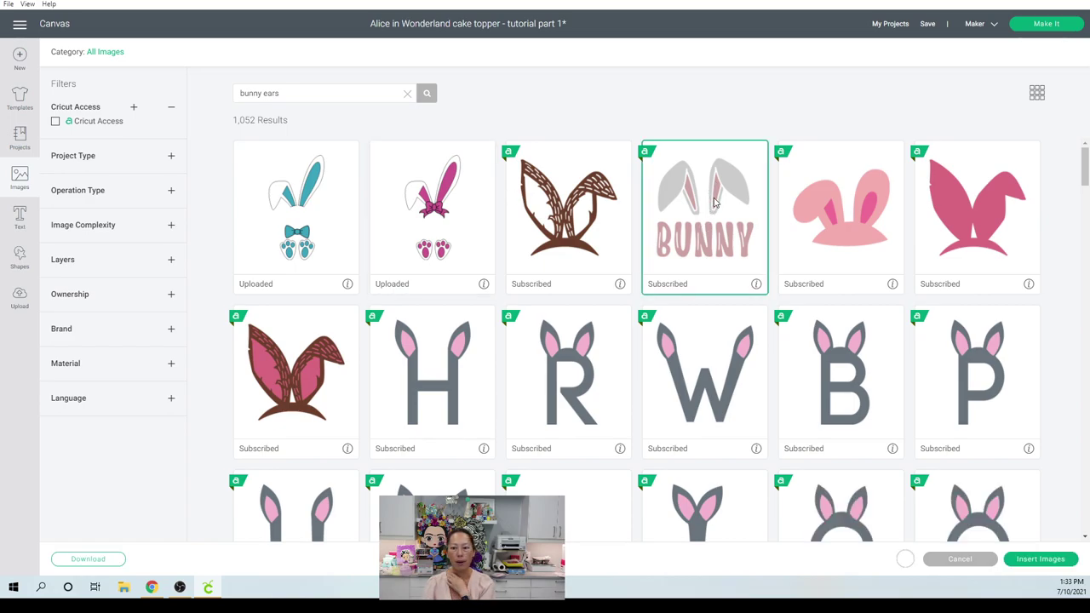
{"action": "left_click", "coordinate": [1055, 559]}
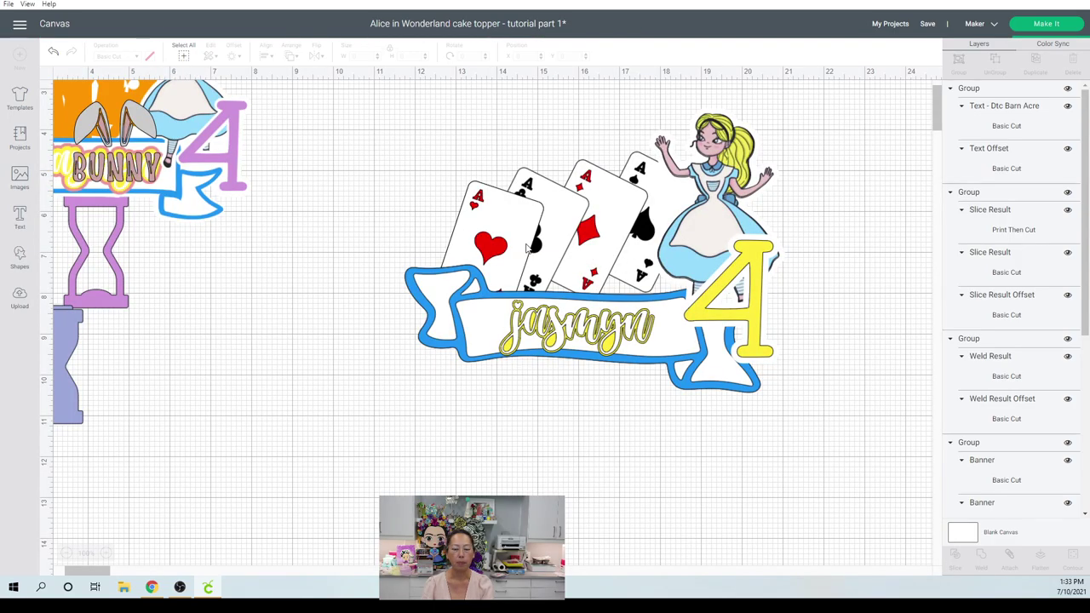
Delete the BUNNY lettering, then enlarge and slightly tilt the ears so they peek above the aces
{"action": "left_click_drag", "start_coordinate": [167, 151], "coordinate": [321, 220]}
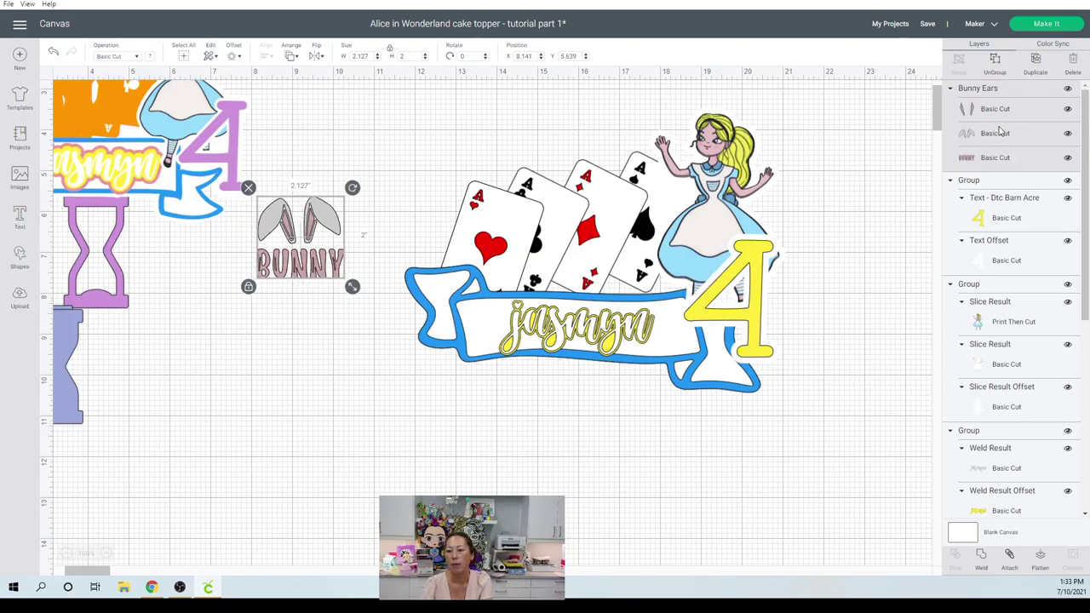
{"action": "left_click", "coordinate": [991, 163]}
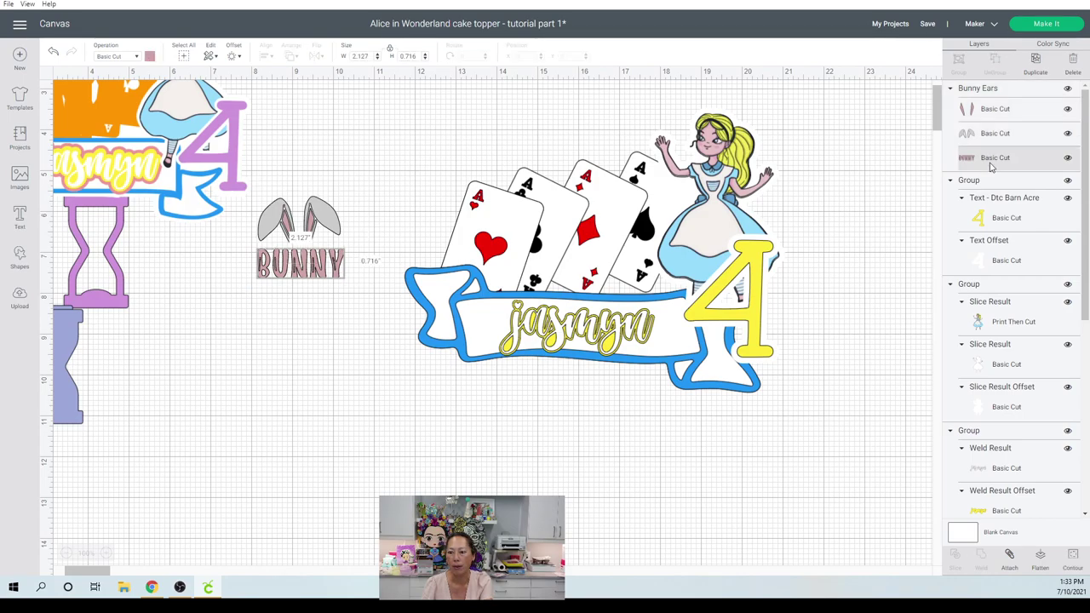
{"action": "key", "text": "Delete"}
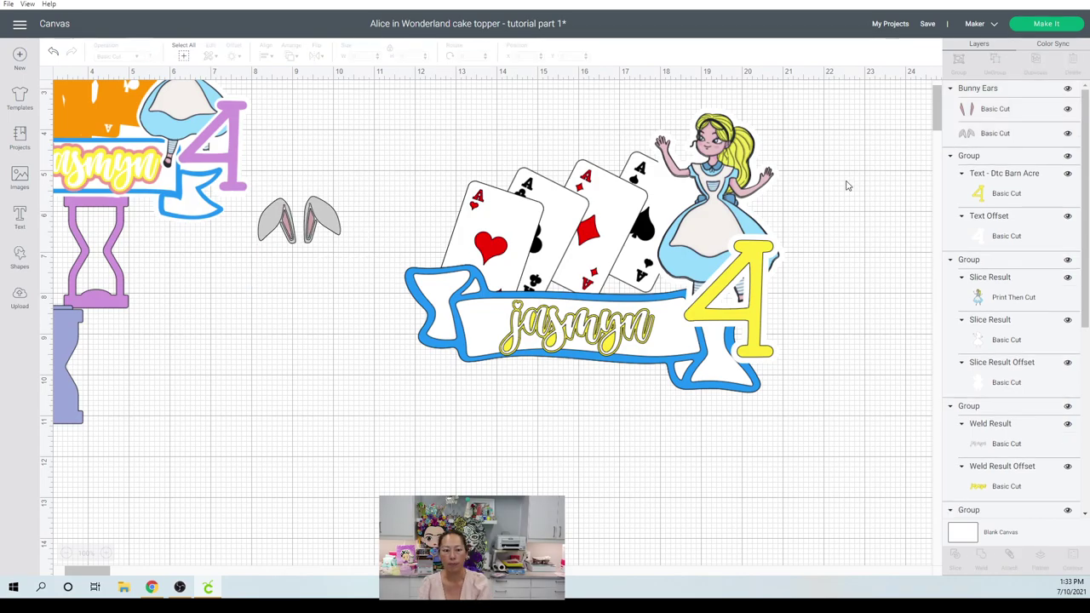
{"action": "left_click_drag", "start_coordinate": [302, 220], "coordinate": [645, 129]}
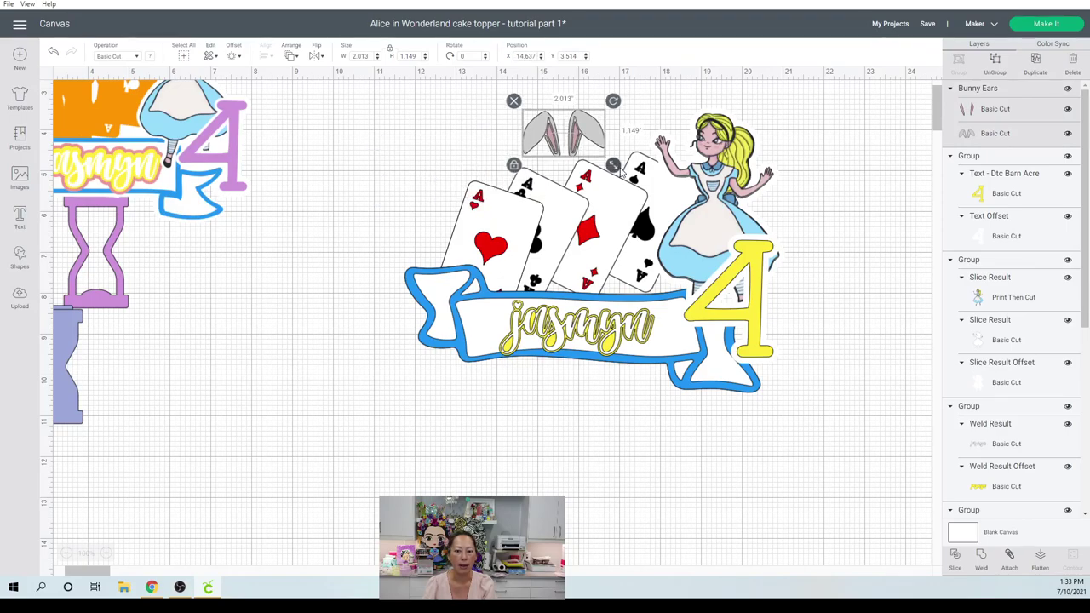
{"action": "left_click_drag", "start_coordinate": [619, 169], "coordinate": [643, 183]}
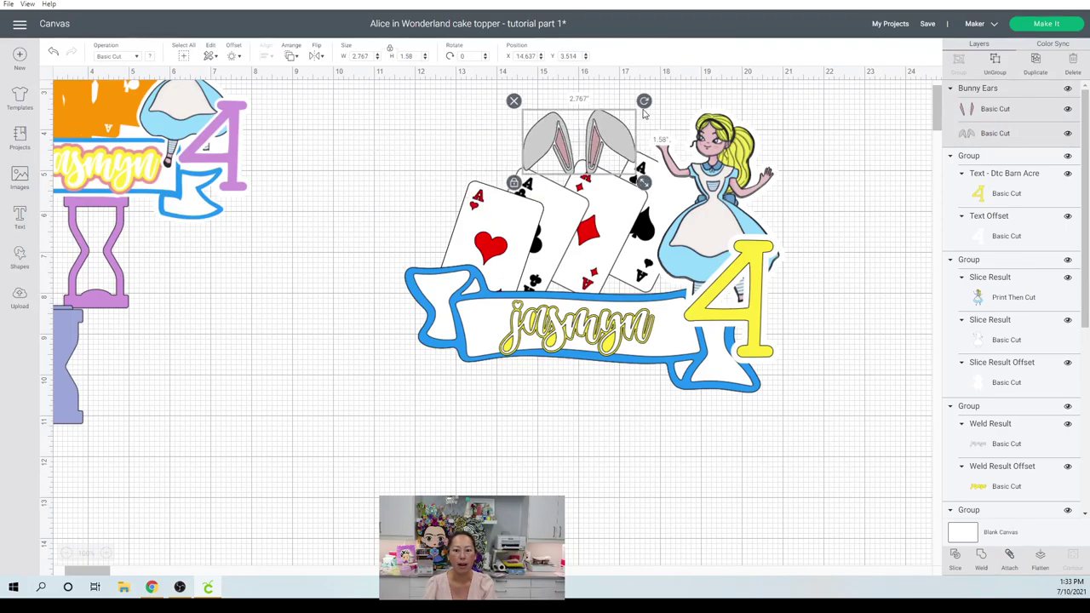
{"action": "left_click_drag", "start_coordinate": [643, 109], "coordinate": [632, 110]}
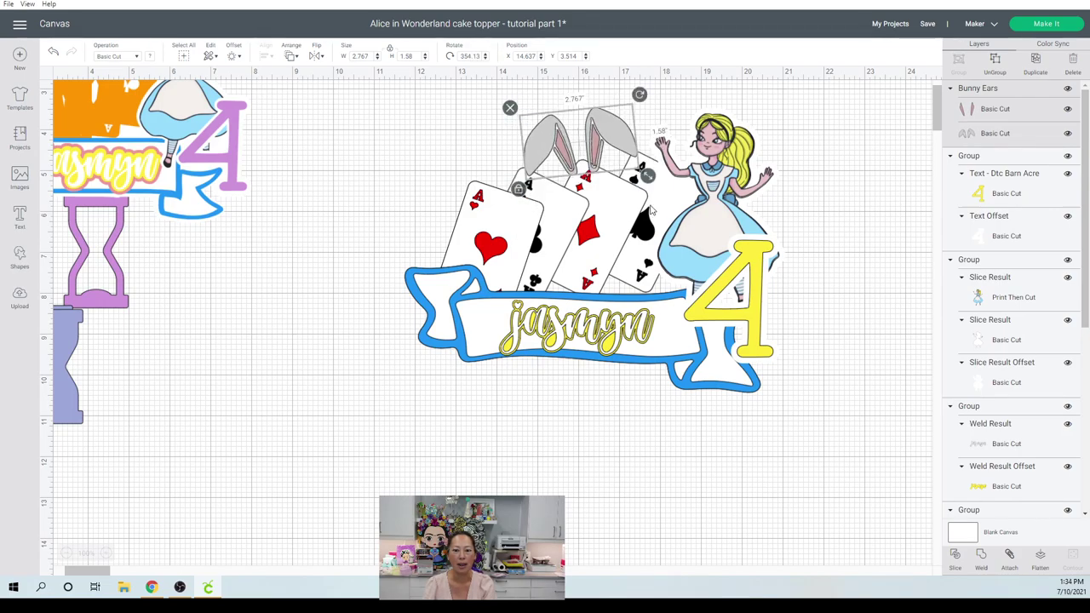
{"action": "left_click", "coordinate": [865, 378]}
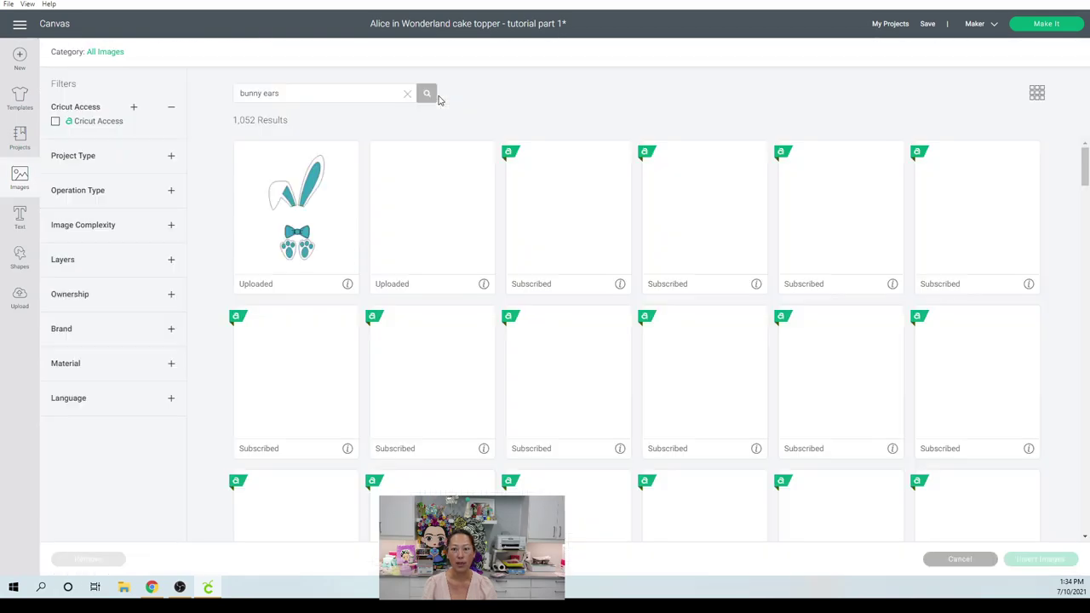
Search images for 'hour' and insert the solid black Sand Hour Glass image
{"action": "left_click", "coordinate": [247, 83]}
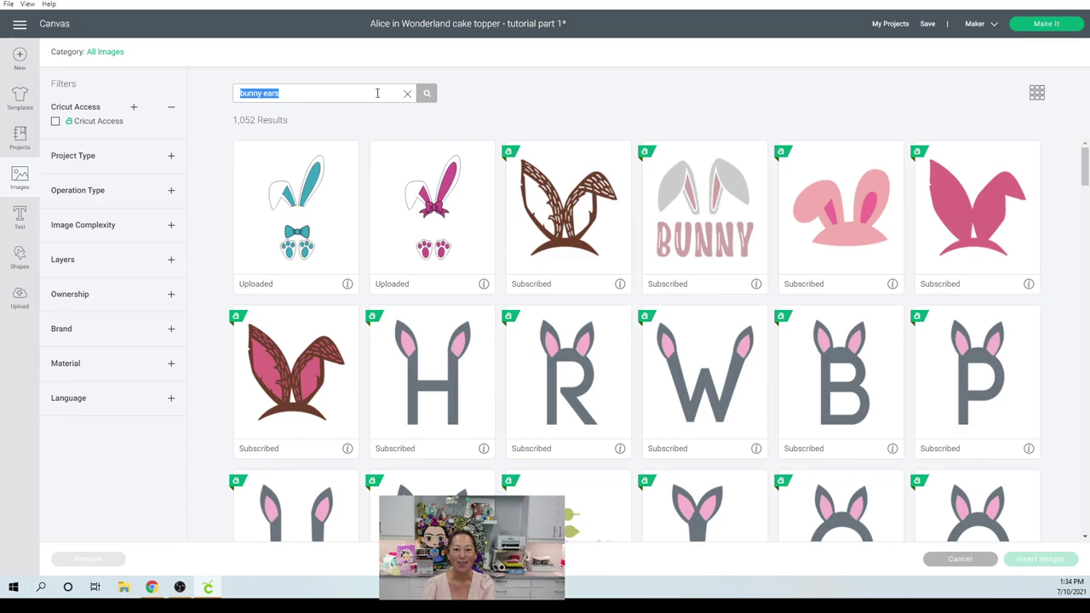
{"action": "left_click_drag", "start_coordinate": [350, 92], "coordinate": [203, 91]}
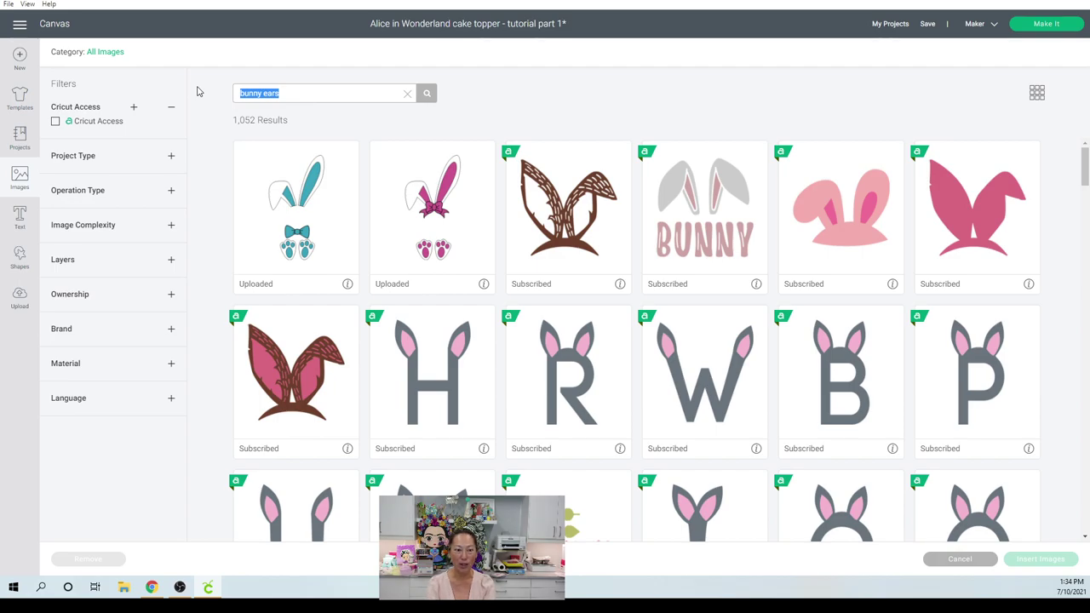
{"action": "type", "text": "hourglass"}
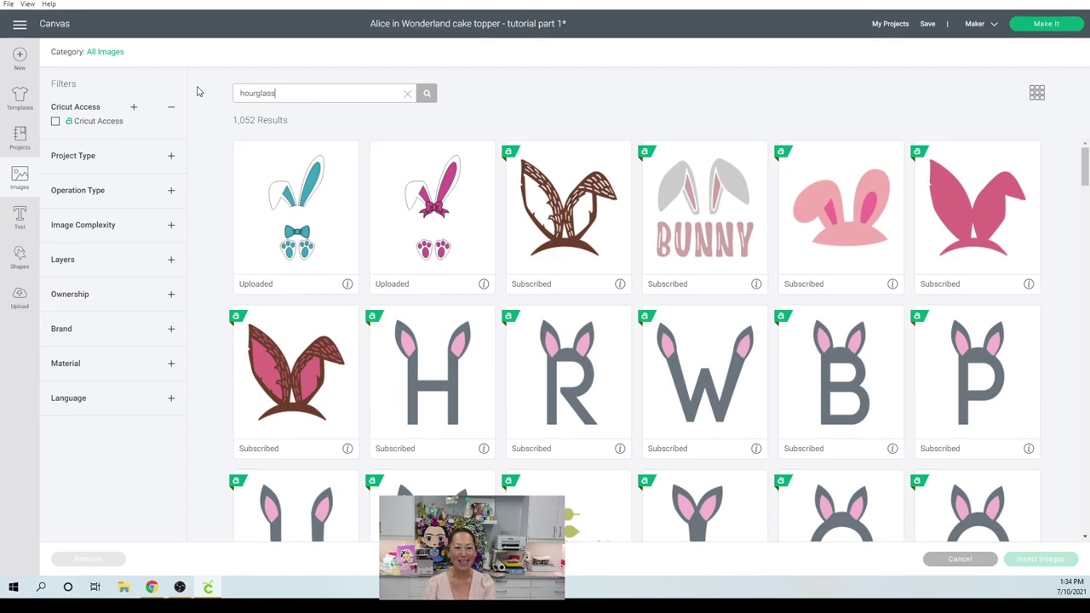
{"action": "key", "text": "Return"}
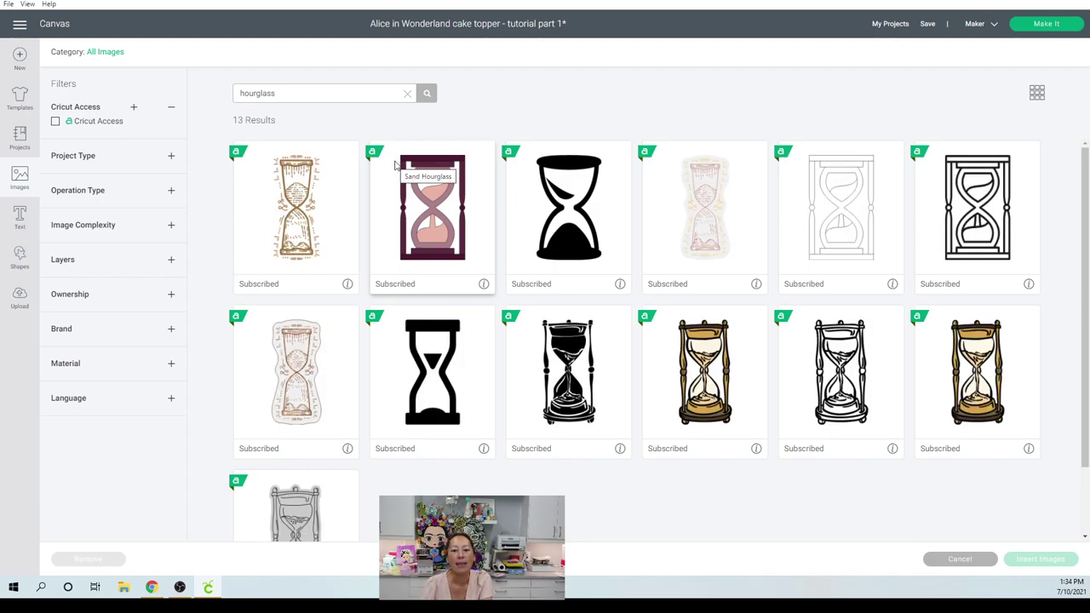
{"action": "left_click", "coordinate": [438, 400]}
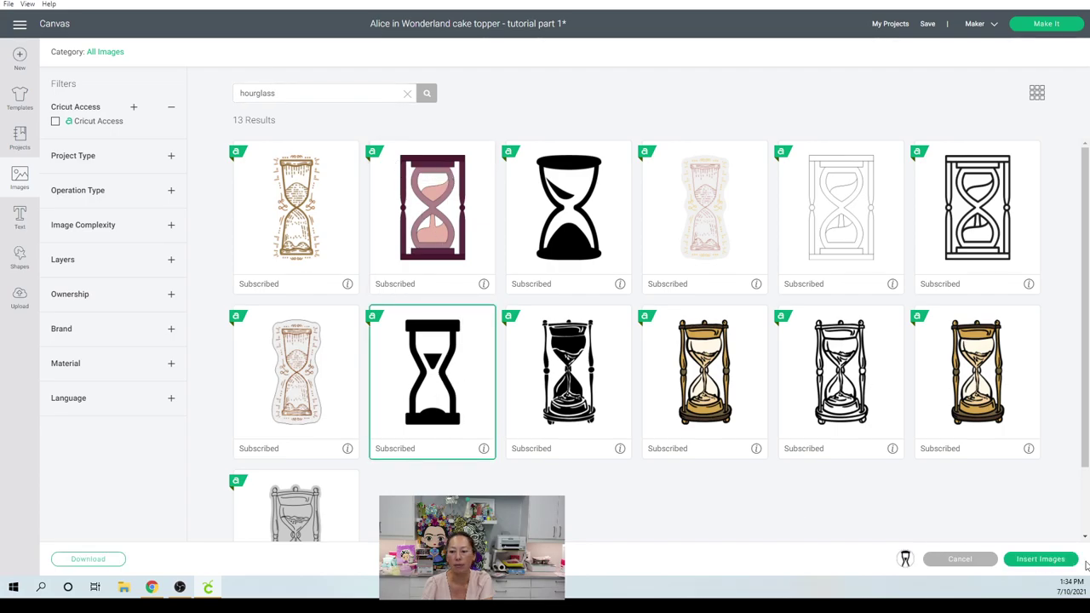
{"action": "left_click", "coordinate": [1037, 560]}
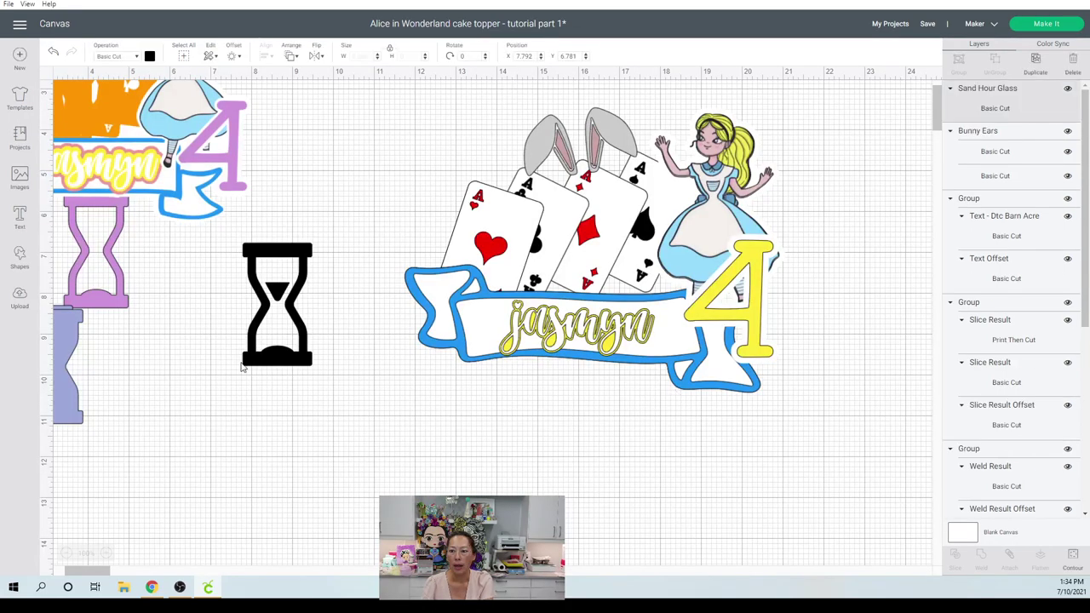
Hide the hourglass's top sand triangle contour and move the hourglass left of the topper
{"action": "left_click", "coordinate": [300, 262]}
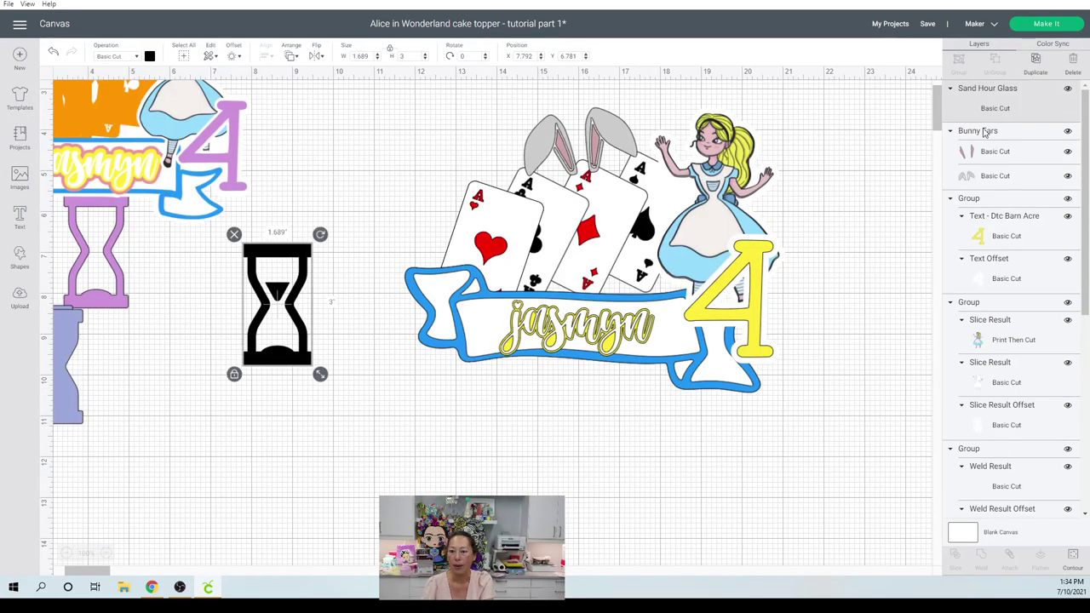
{"action": "left_click", "coordinate": [1073, 560]}
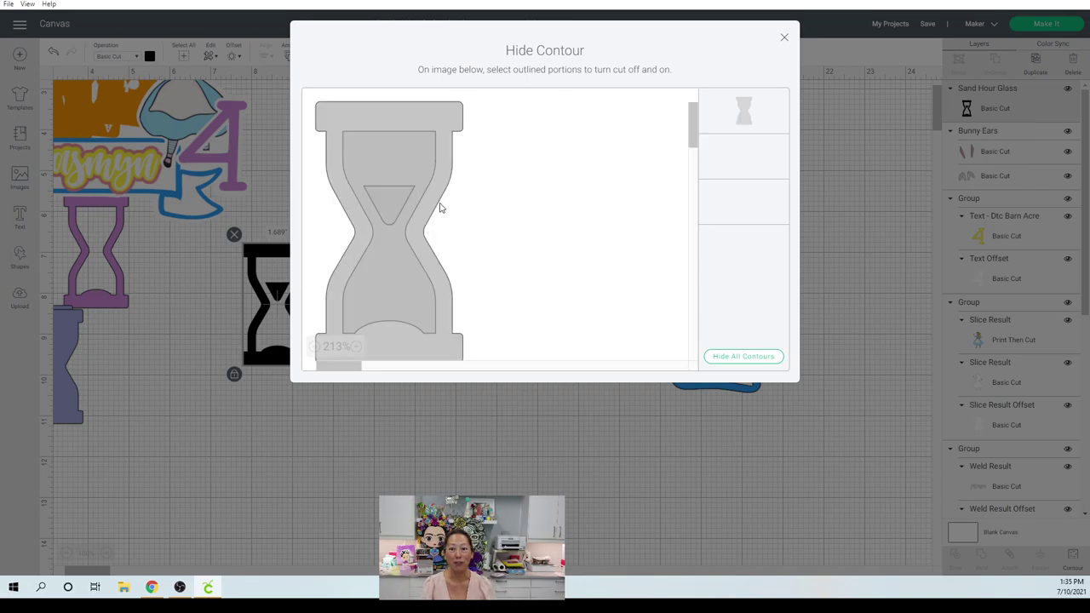
{"action": "left_click", "coordinate": [742, 204]}
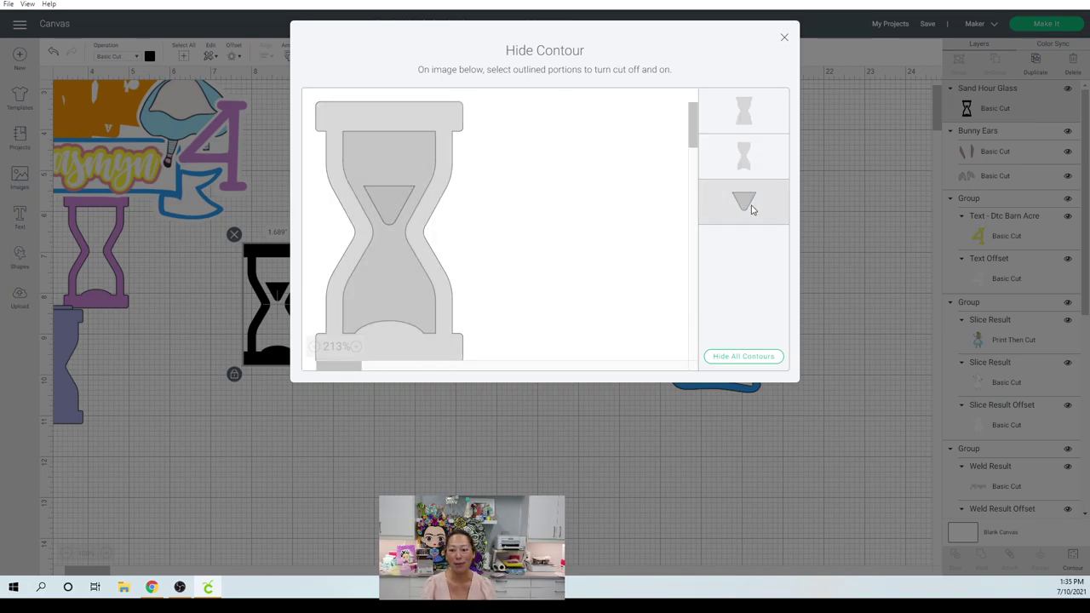
{"action": "left_click", "coordinate": [781, 38]}
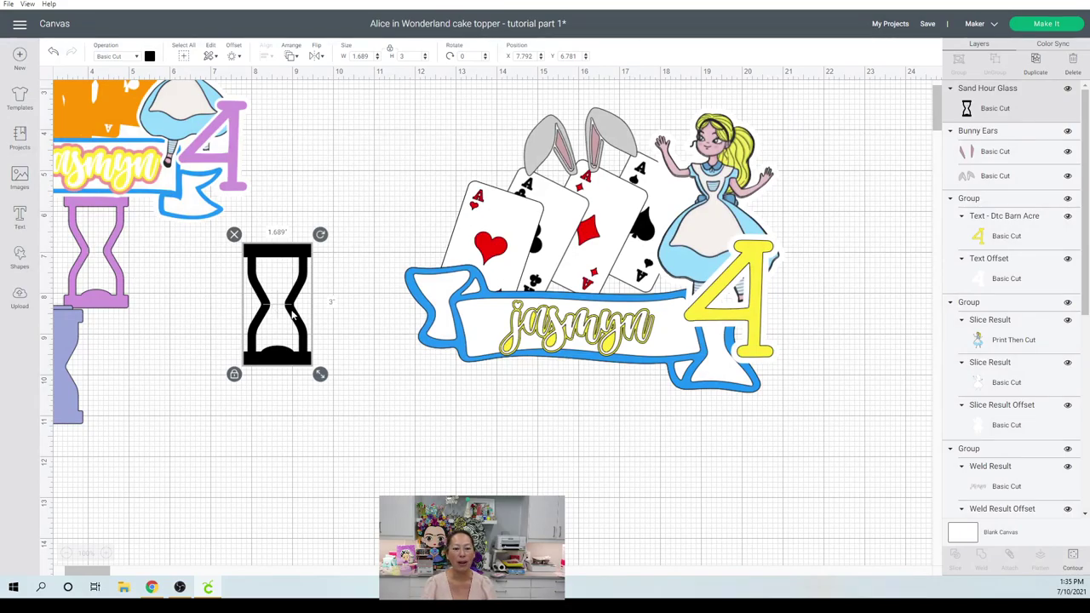
{"action": "left_click_drag", "start_coordinate": [292, 314], "coordinate": [269, 362]}
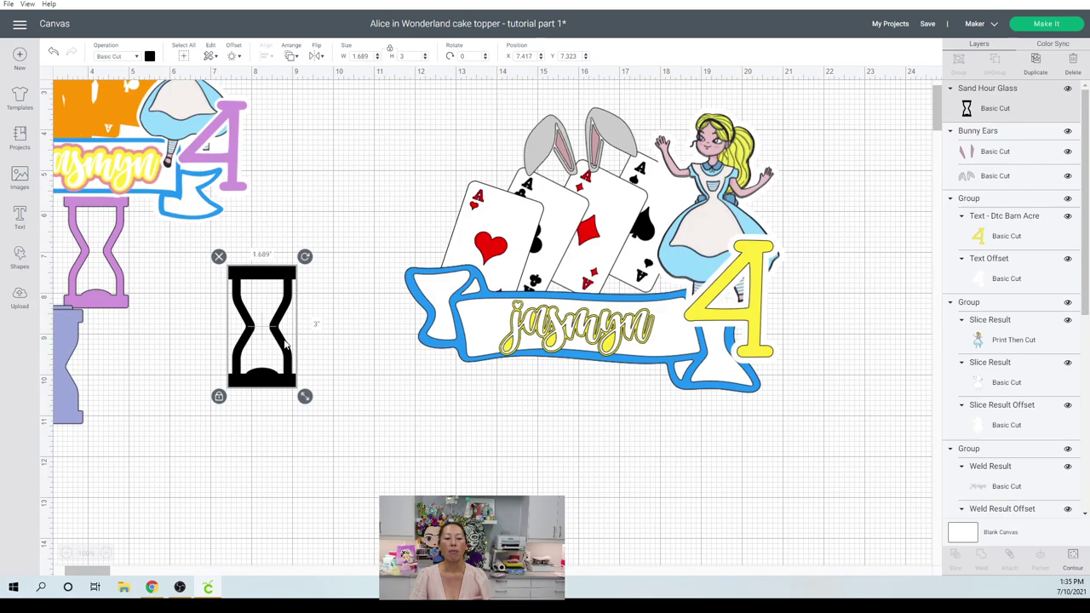
Add a 0.1 in rounded offset around the black hourglass, giving a 1.995 × 3.306 backing
{"action": "left_click", "coordinate": [232, 57]}
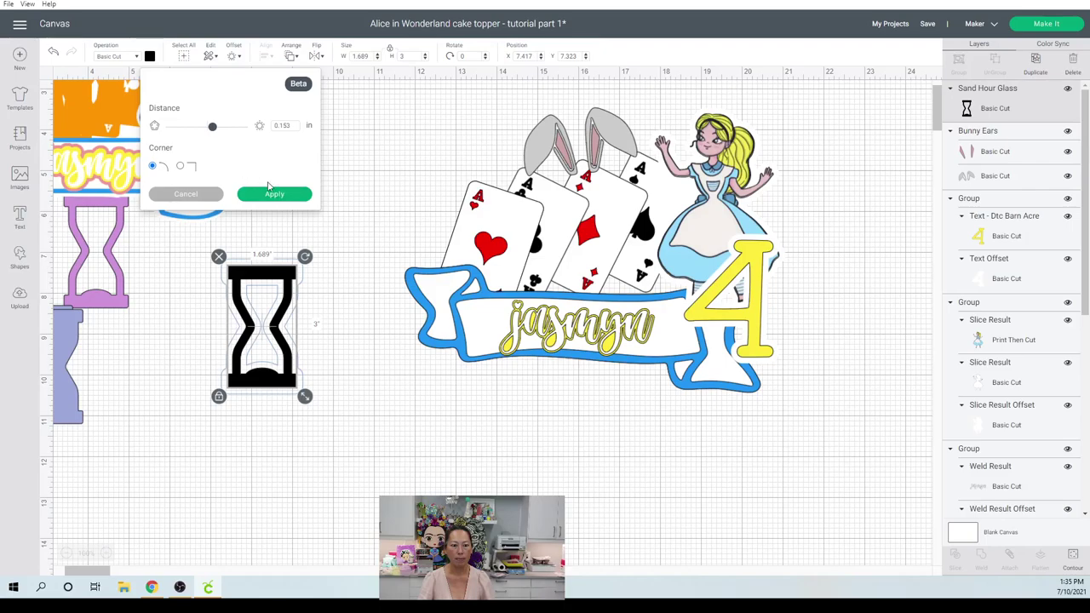
{"action": "left_click", "coordinate": [273, 195]}
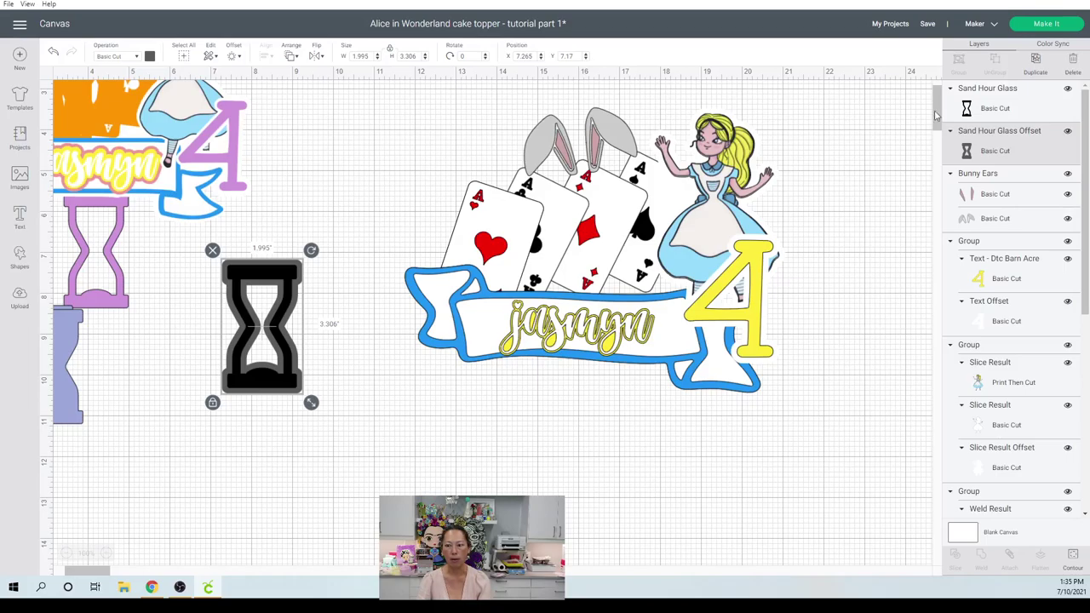
{"action": "key", "text": "Delete"}
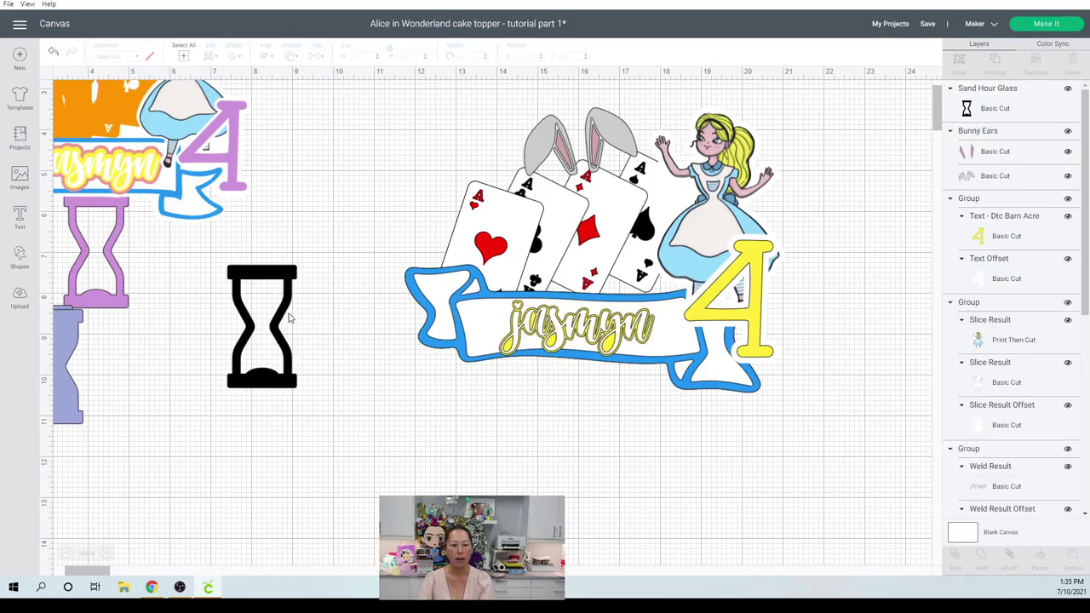
{"action": "left_click", "coordinate": [287, 311]}
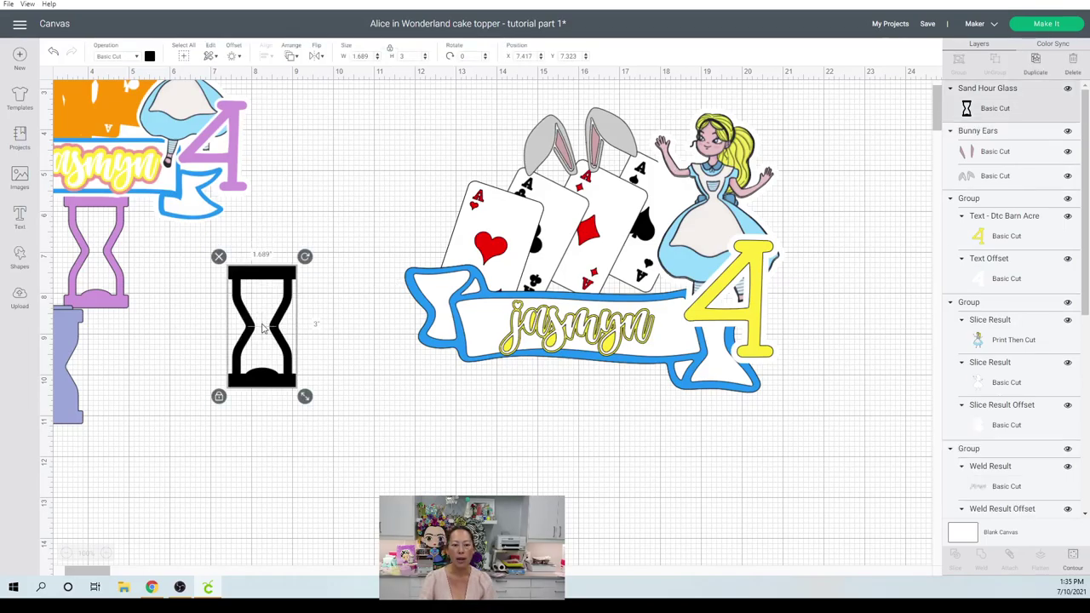
{"action": "left_click", "coordinate": [262, 334]}
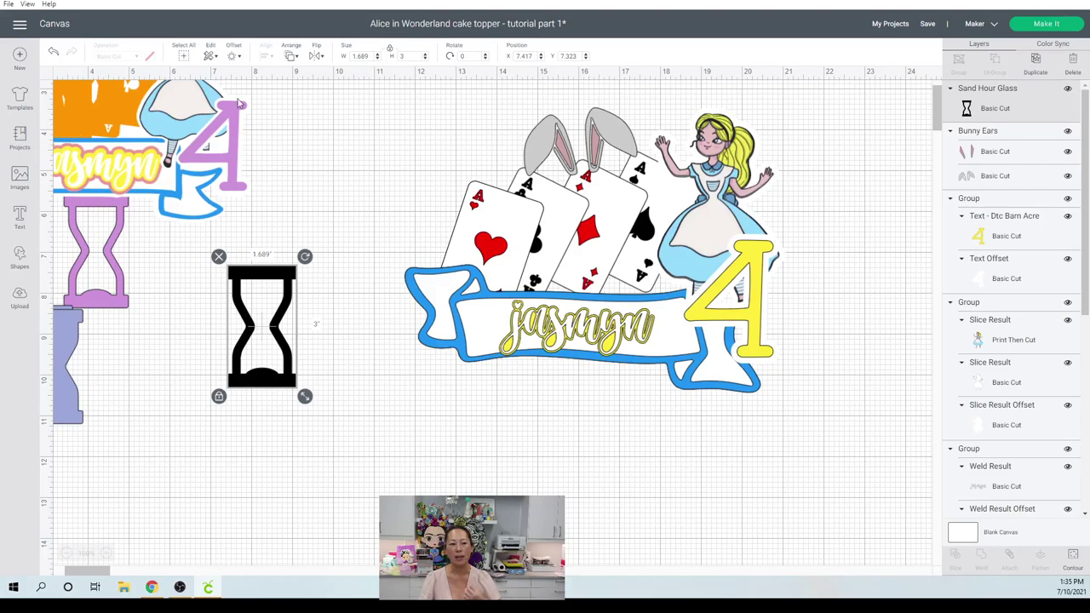
{"action": "left_click", "coordinate": [236, 57]}
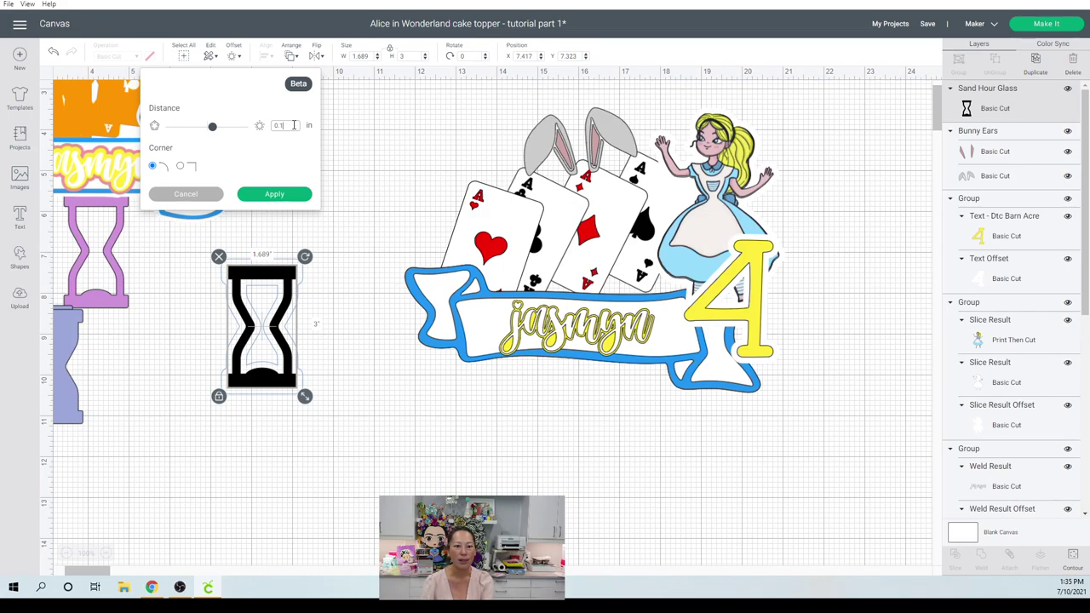
{"action": "key", "text": "Tab"}
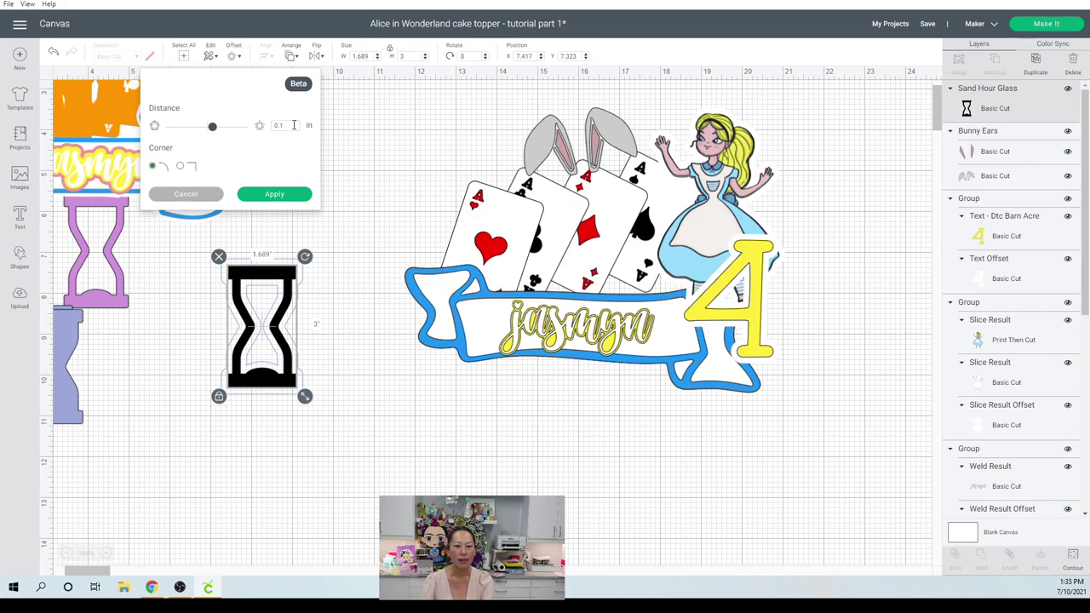
{"action": "left_click", "coordinate": [276, 194]}
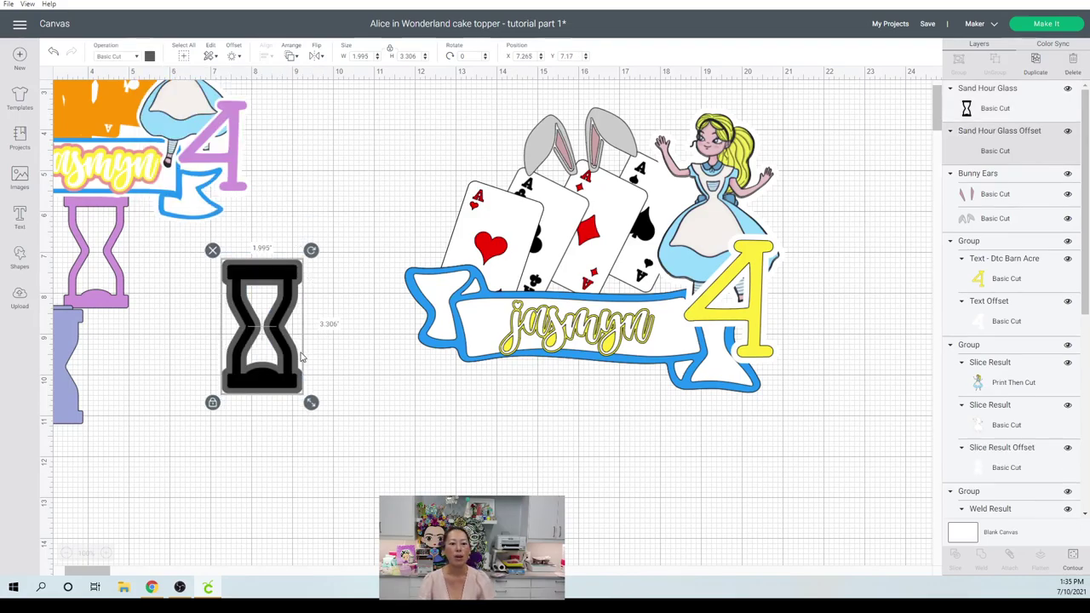
Move the grey offset out below the hourglass and duplicate the black hourglass beside it
{"action": "left_click_drag", "start_coordinate": [281, 275], "coordinate": [383, 203]}
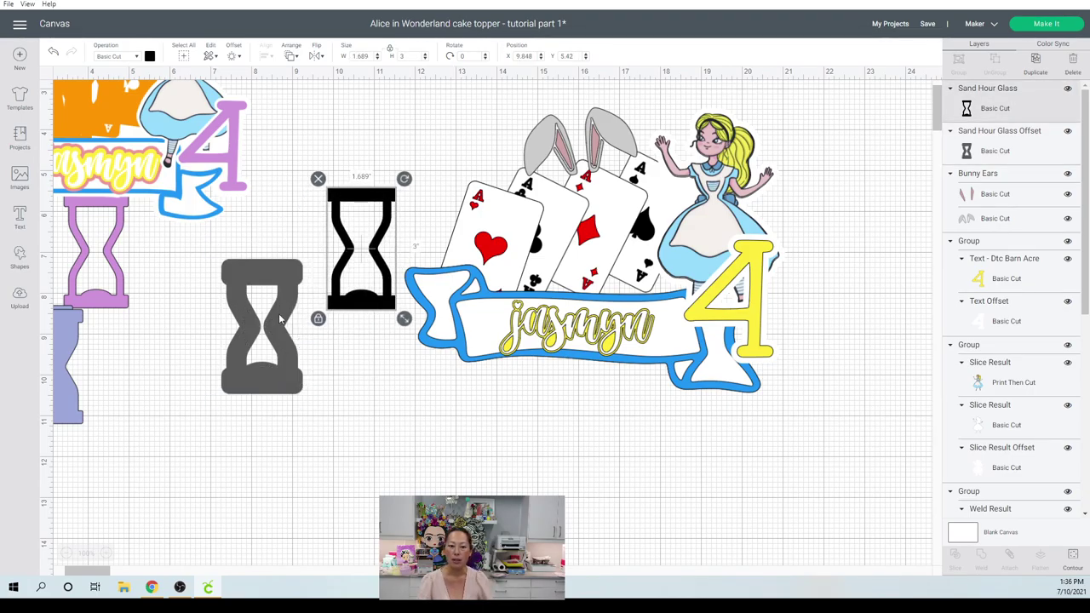
{"action": "left_click_drag", "start_coordinate": [283, 327], "coordinate": [375, 256]}
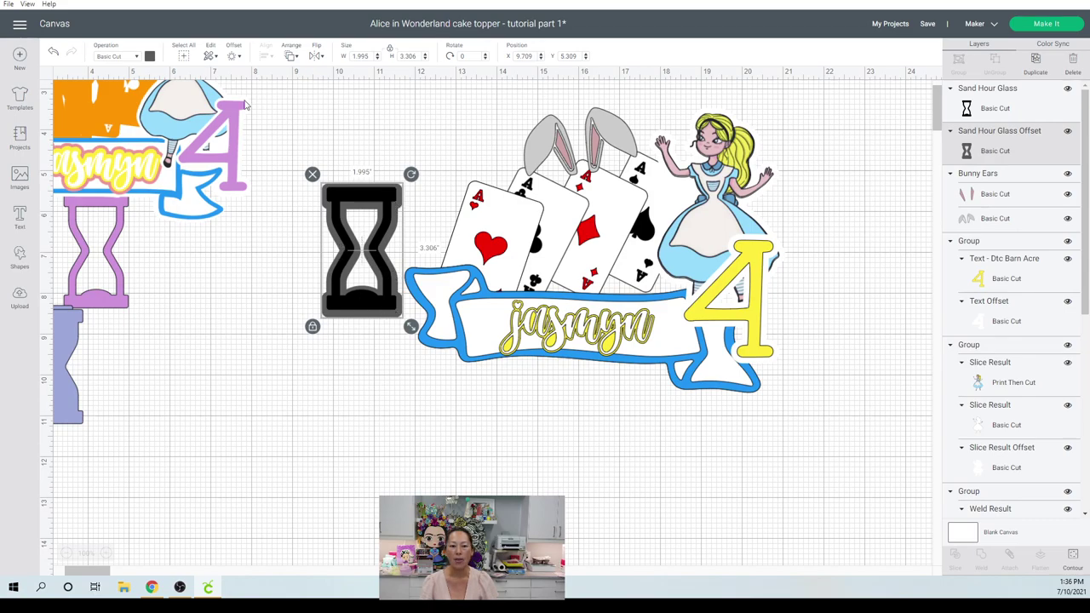
{"action": "left_click", "coordinate": [291, 57]}
{"action": "left_click", "coordinate": [303, 116]}
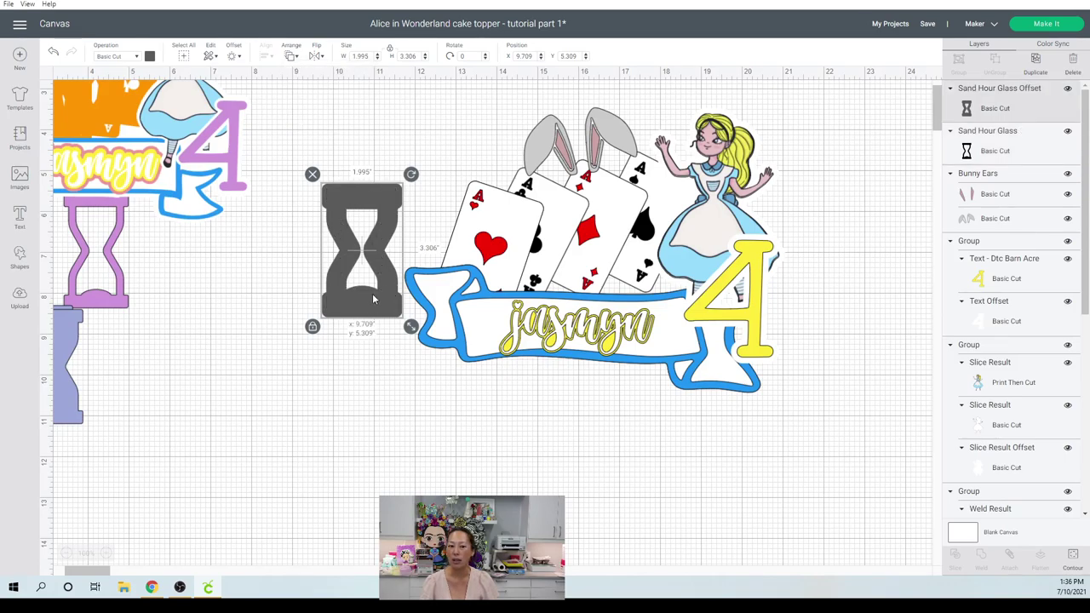
{"action": "left_click_drag", "start_coordinate": [379, 281], "coordinate": [357, 475]}
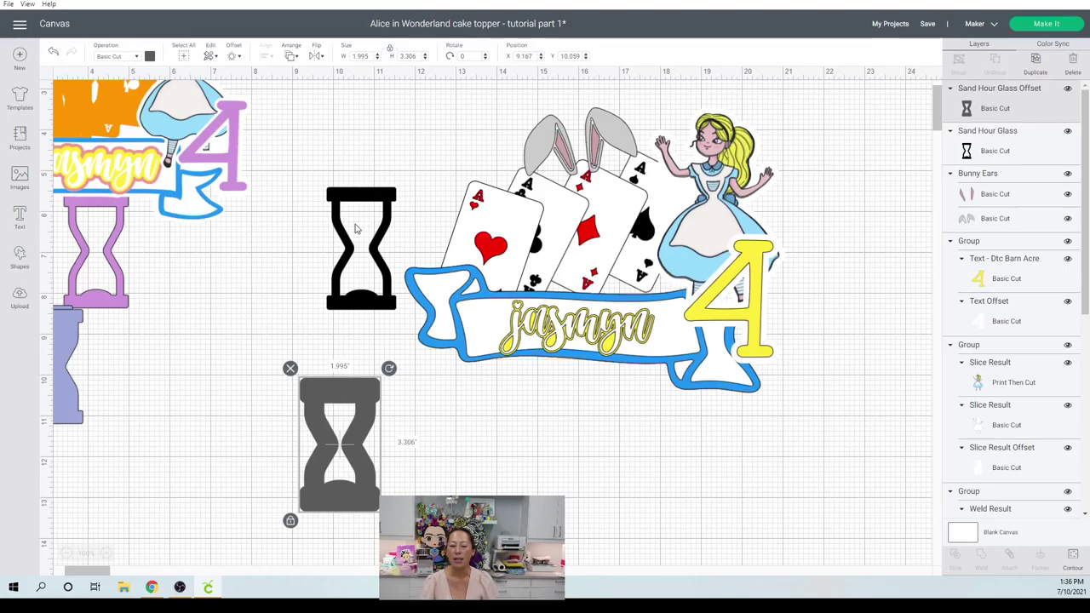
{"action": "left_click", "coordinate": [379, 246]}
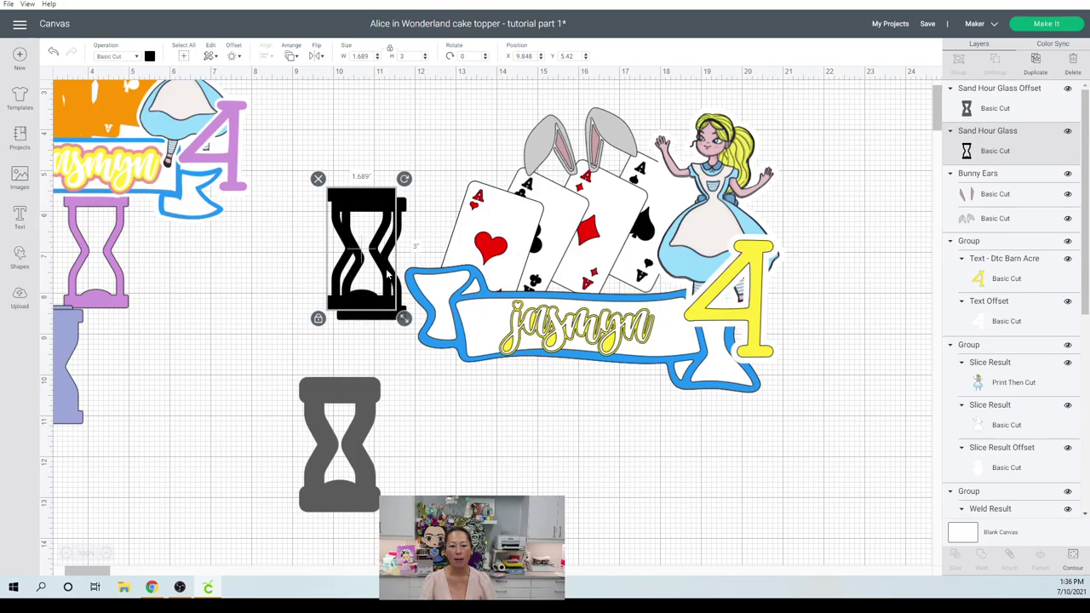
{"action": "key", "text": "ctrl+d"}
{"action": "left_click_drag", "start_coordinate": [379, 265], "coordinate": [307, 286]}
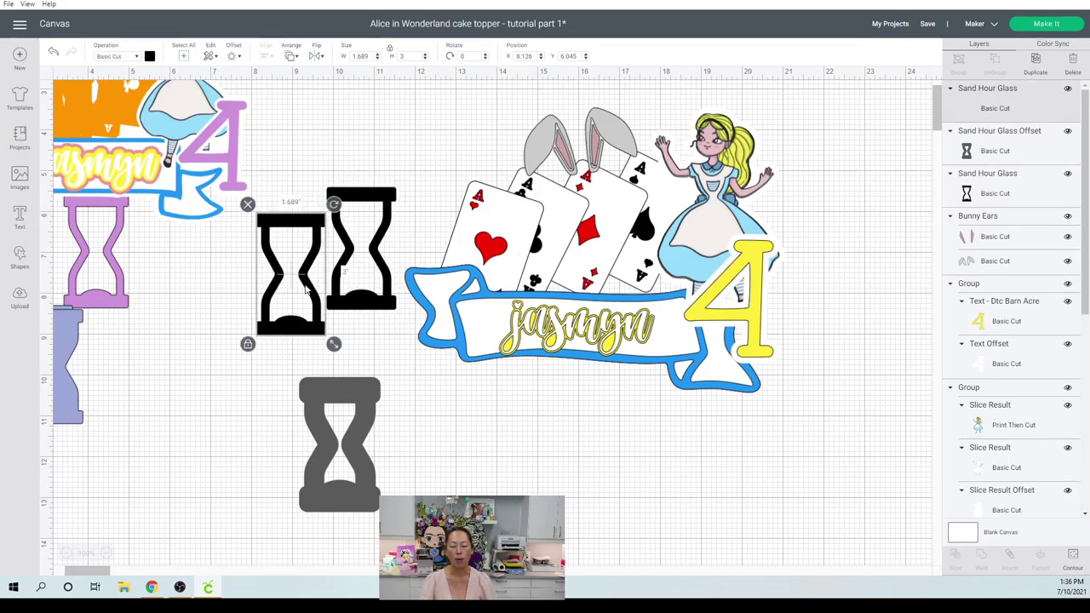
Drag a black hourglass copy below the banner's right end, to X 15.334, Y 10.656
{"action": "left_click", "coordinate": [351, 393]}
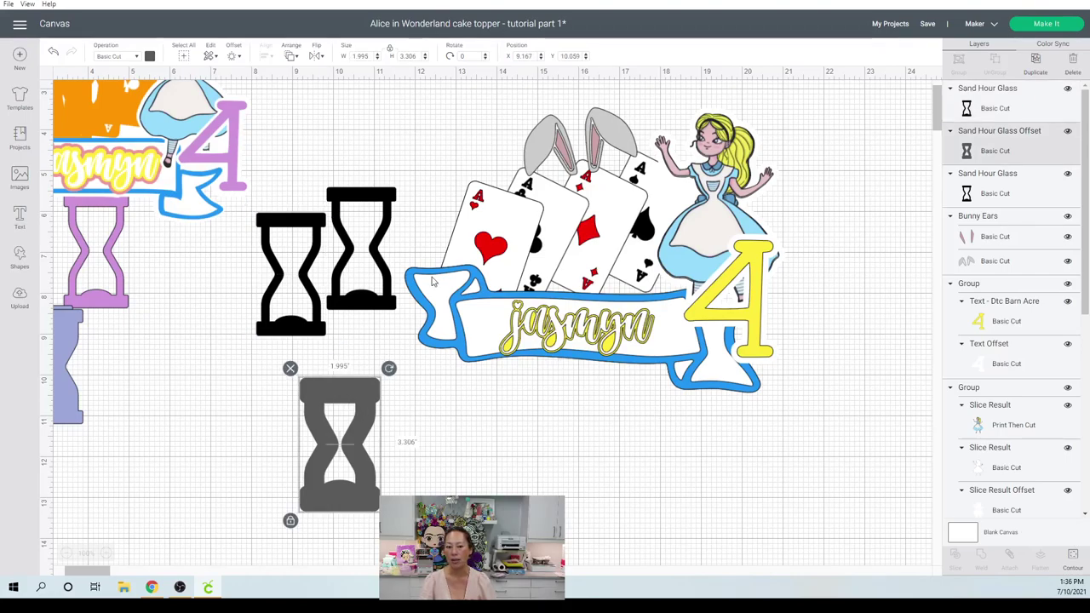
{"action": "left_click", "coordinate": [295, 228]}
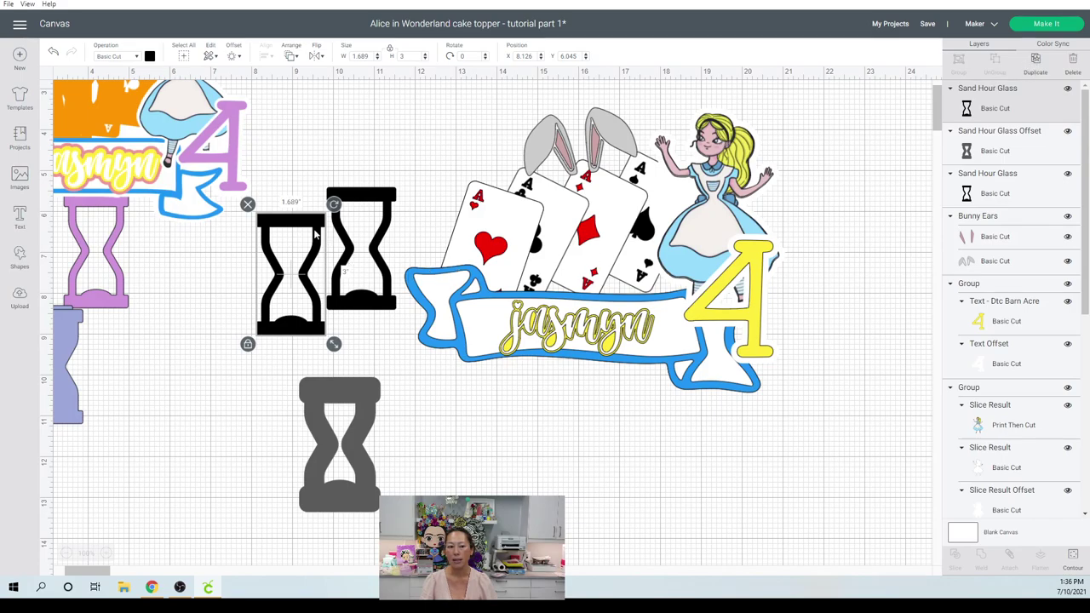
{"action": "left_click_drag", "start_coordinate": [315, 237], "coordinate": [587, 411]}
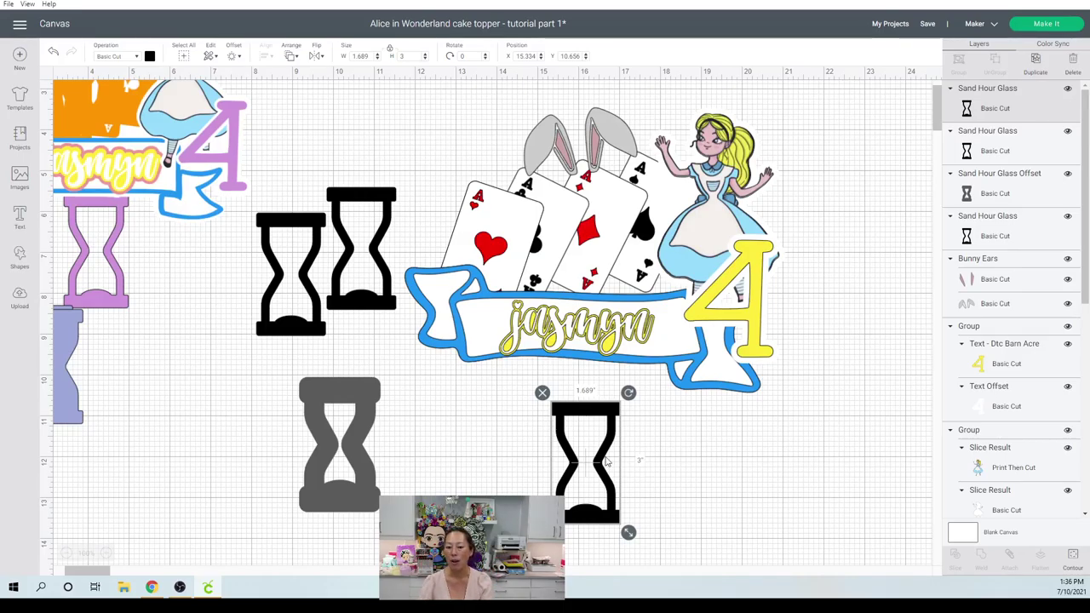
Apply Hide All Contours to the lower-right hourglass copy for a solid black shape
{"action": "left_click", "coordinate": [1074, 560]}
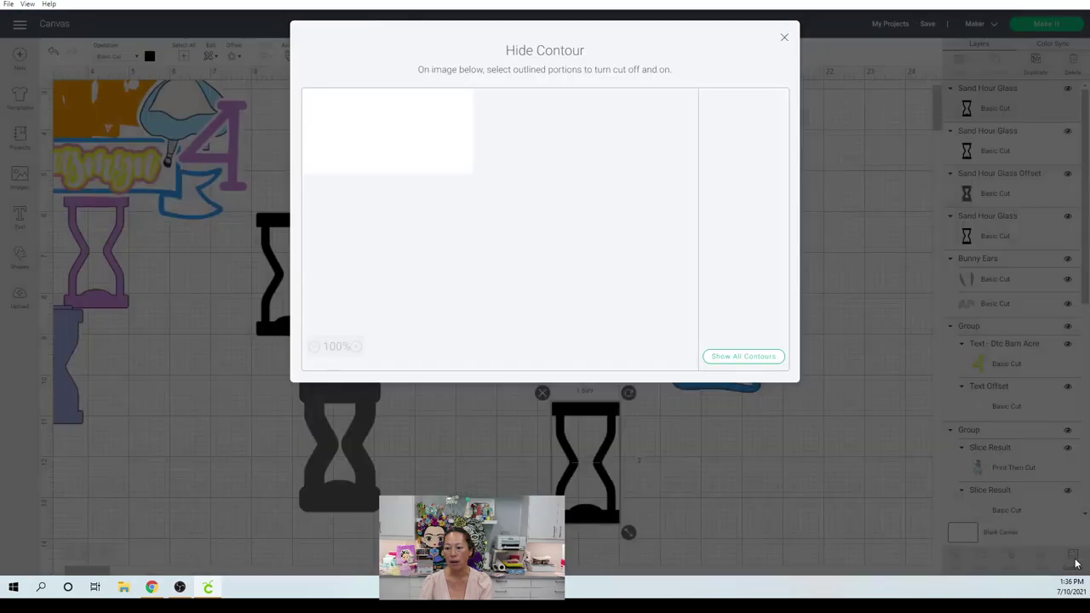
{"action": "left_click", "coordinate": [744, 358]}
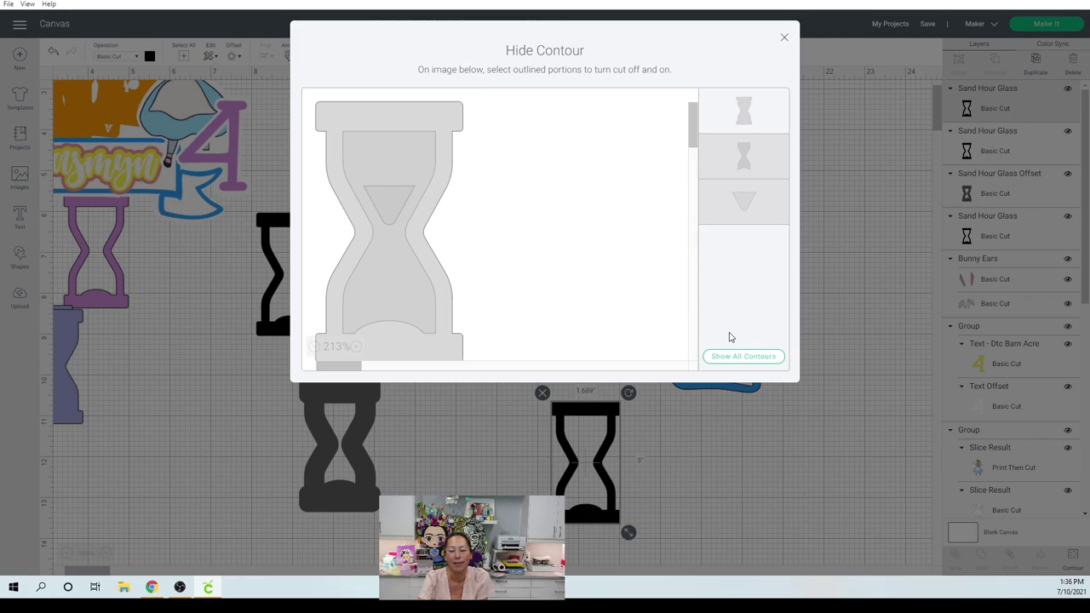
{"action": "left_click", "coordinate": [785, 40]}
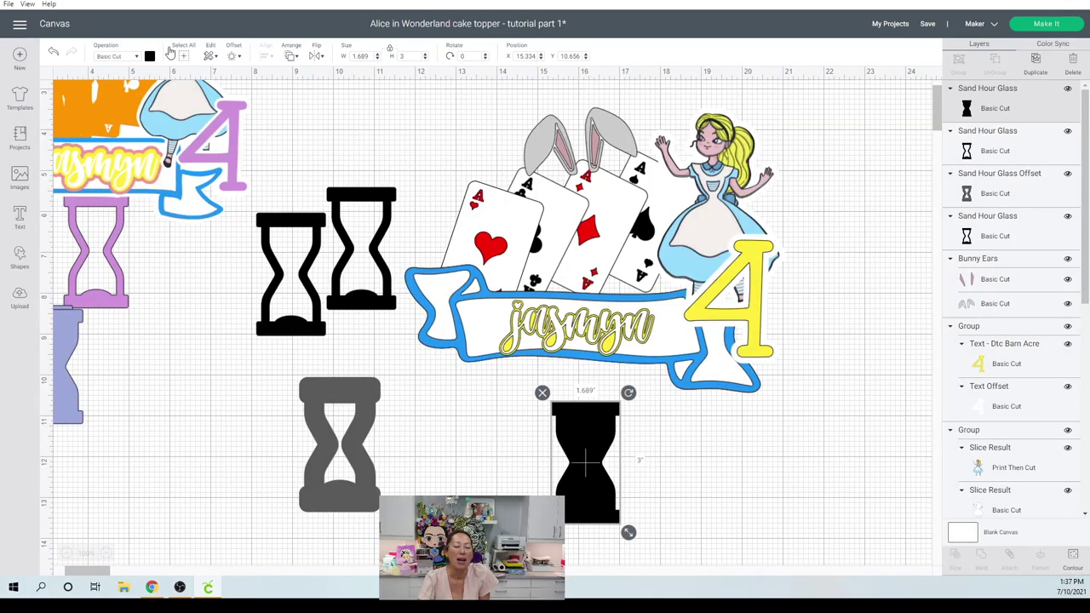
Colour the solid hourglass grey and move it beside the dark offset
{"action": "left_click", "coordinate": [149, 56]}
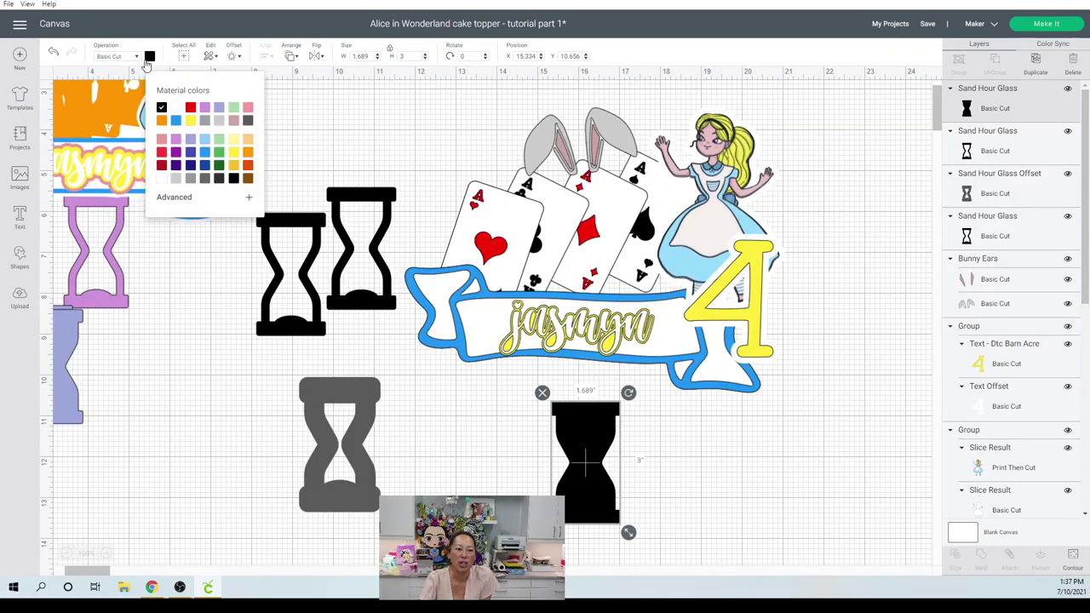
{"action": "left_click", "coordinate": [192, 179]}
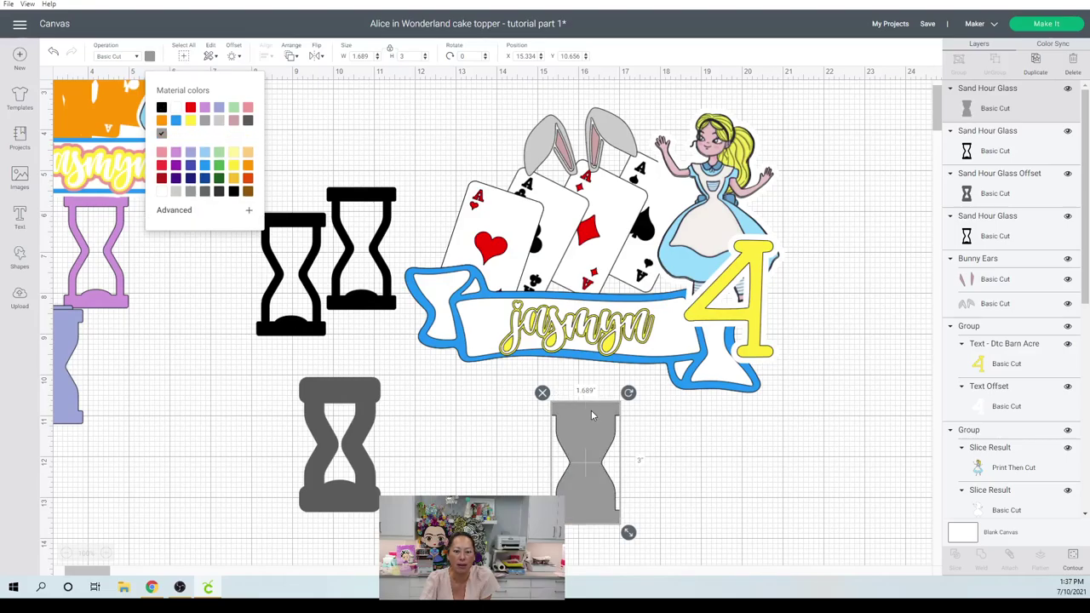
{"action": "left_click_drag", "start_coordinate": [591, 429], "coordinate": [484, 406]}
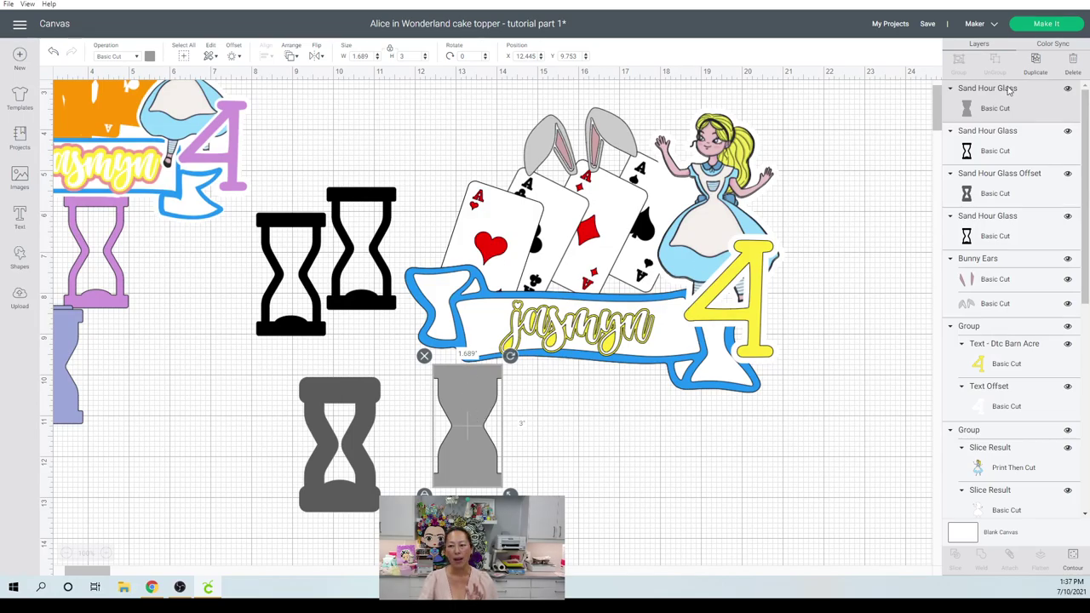
{"action": "left_click_drag", "start_coordinate": [470, 411], "coordinate": [471, 414]}
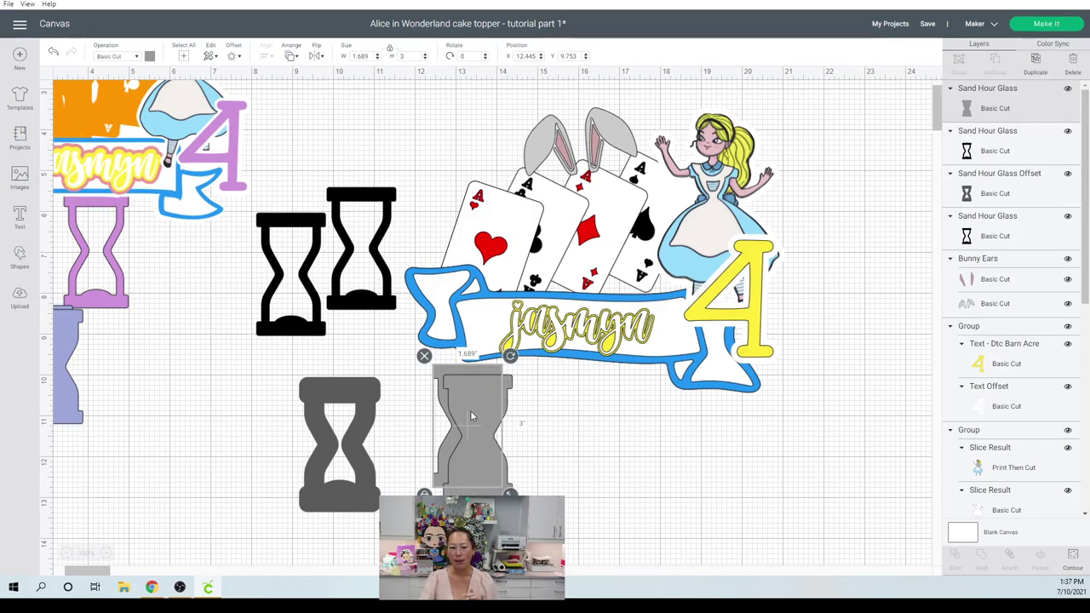
Duplicate the grey hourglass, shift the copy right and colour it green
{"action": "key", "text": "ctrl+d"}
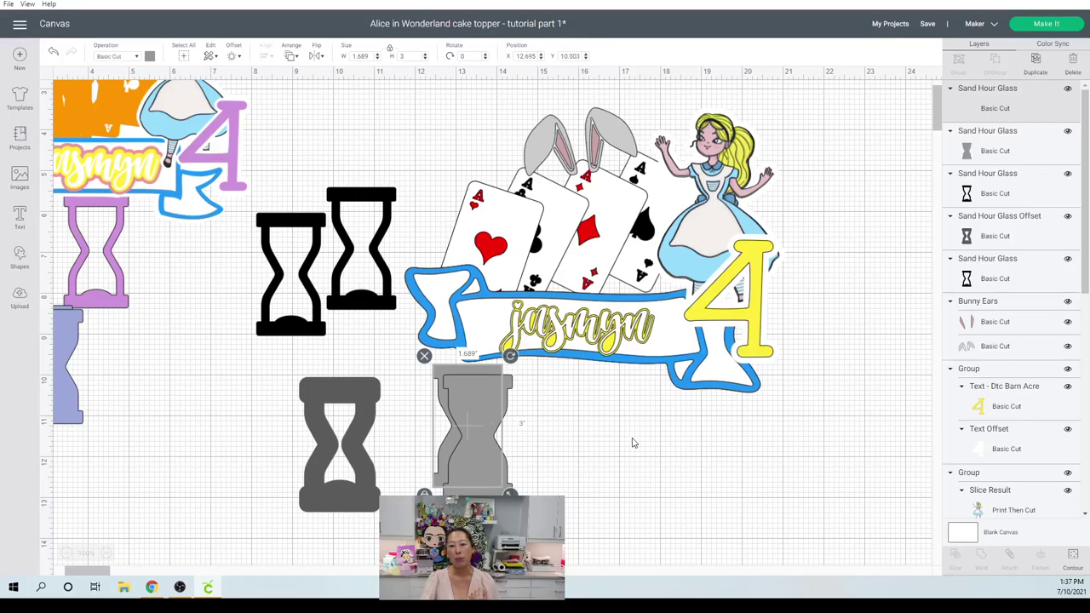
{"action": "left_click_drag", "start_coordinate": [462, 404], "coordinate": [543, 405]}
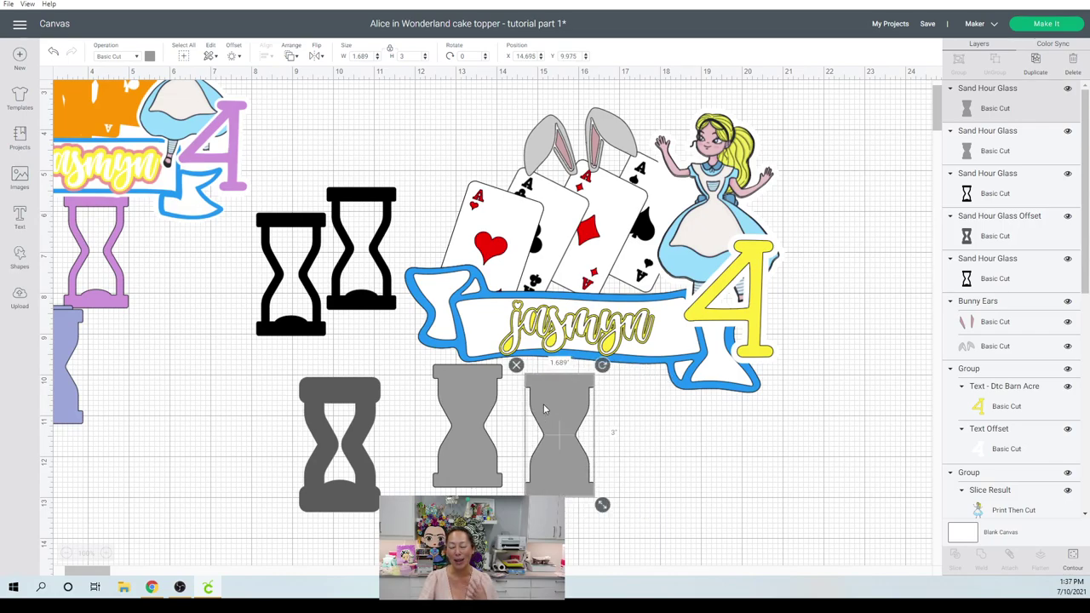
{"action": "left_click", "coordinate": [149, 56]}
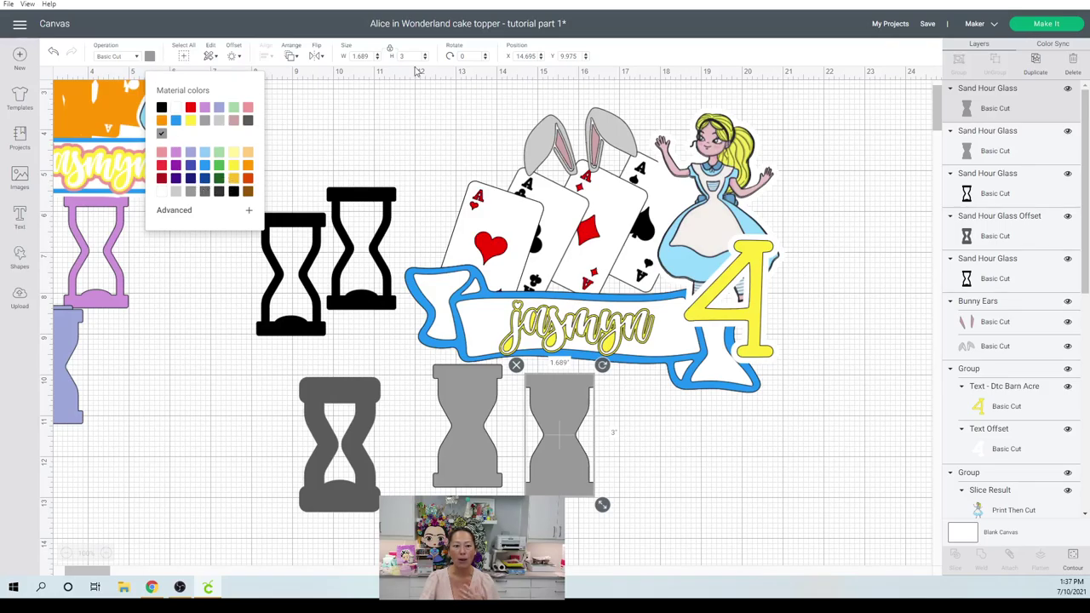
{"action": "left_click", "coordinate": [218, 169]}
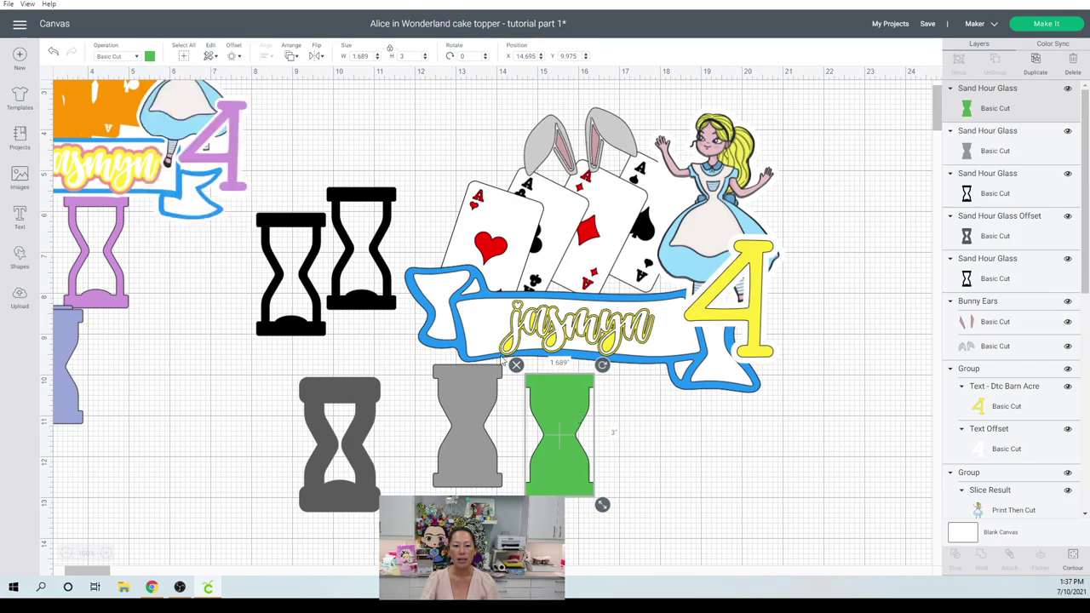
{"action": "left_click", "coordinate": [291, 57]}
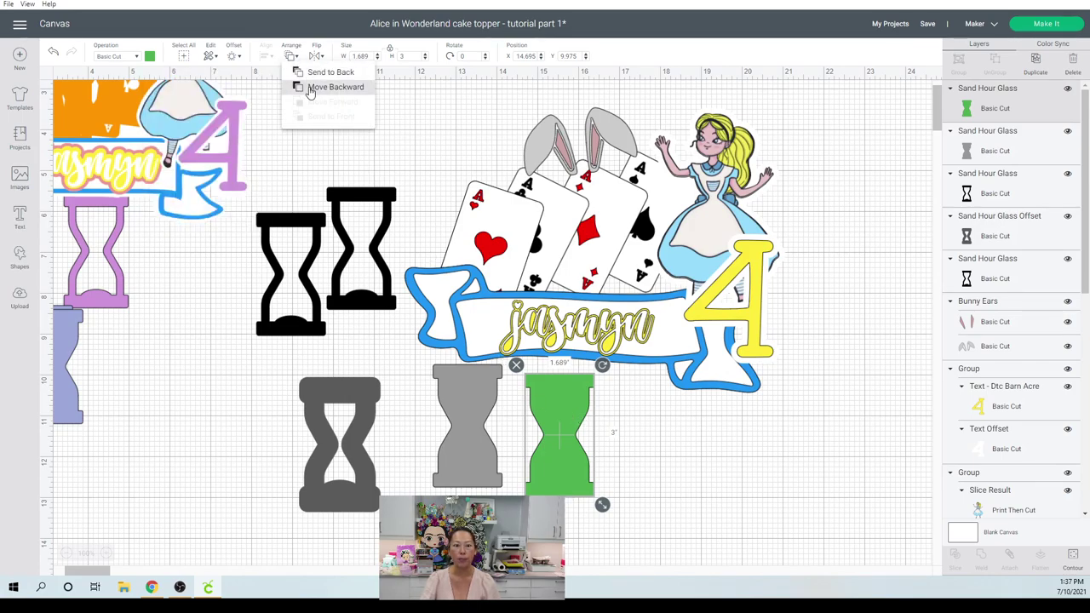
Send the green hourglass to the back, then stack both black outlines and the grey hourglass on it
{"action": "left_click", "coordinate": [315, 73]}
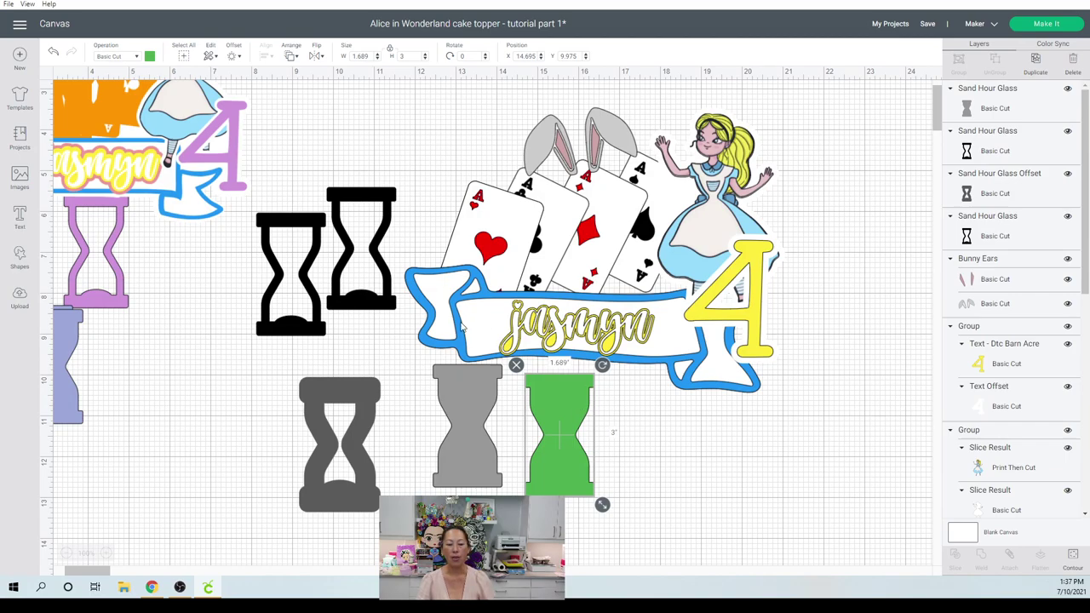
{"action": "left_click_drag", "start_coordinate": [466, 291], "coordinate": [541, 456]}
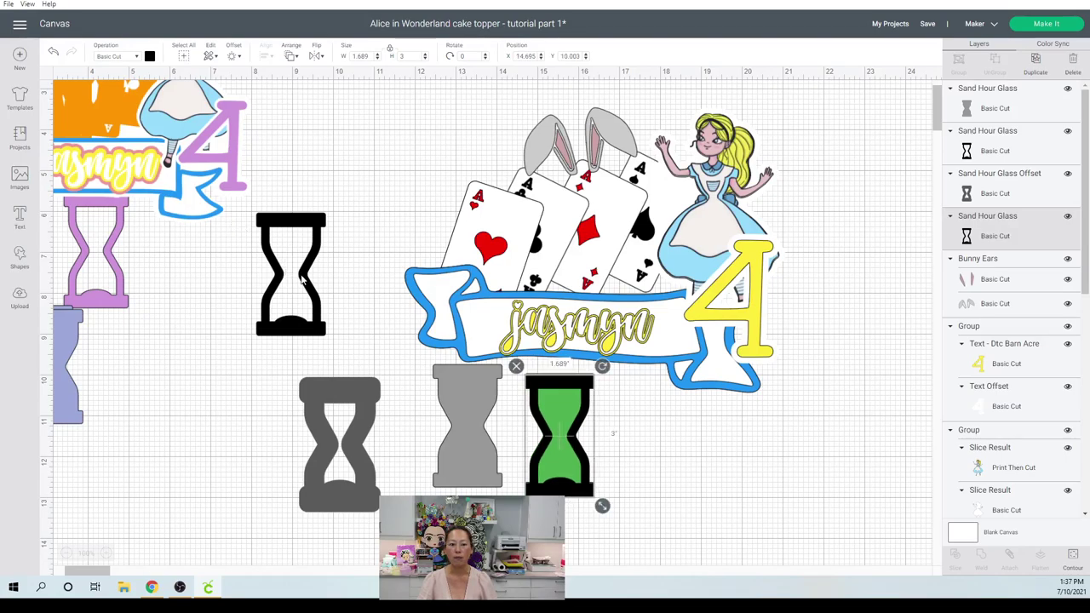
{"action": "left_click_drag", "start_coordinate": [301, 282], "coordinate": [572, 437]}
{"action": "left_click_drag", "start_coordinate": [573, 440], "coordinate": [572, 441]}
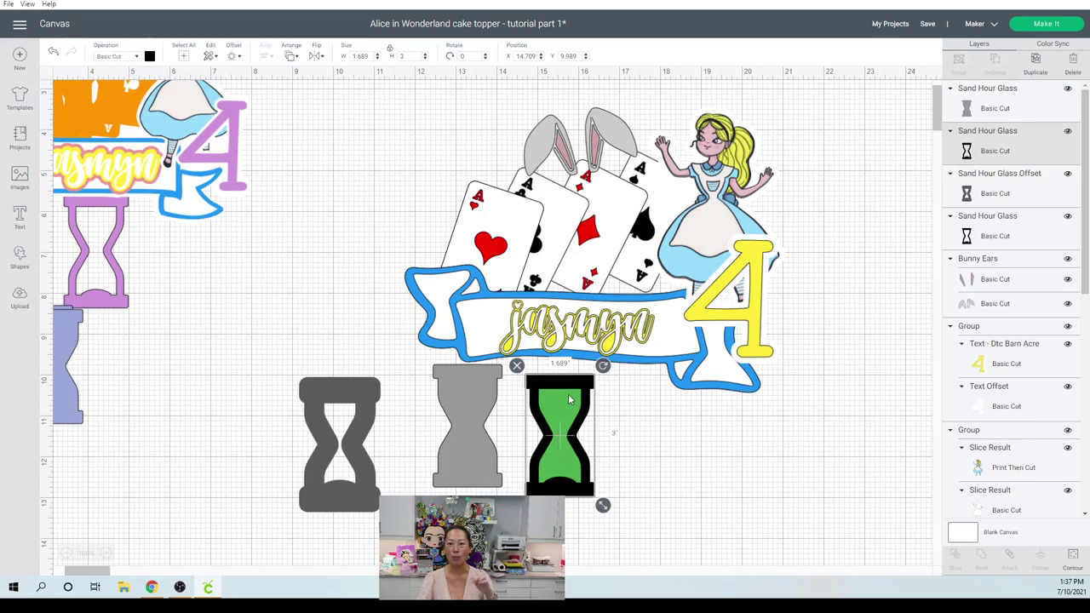
{"action": "left_click", "coordinate": [484, 384]}
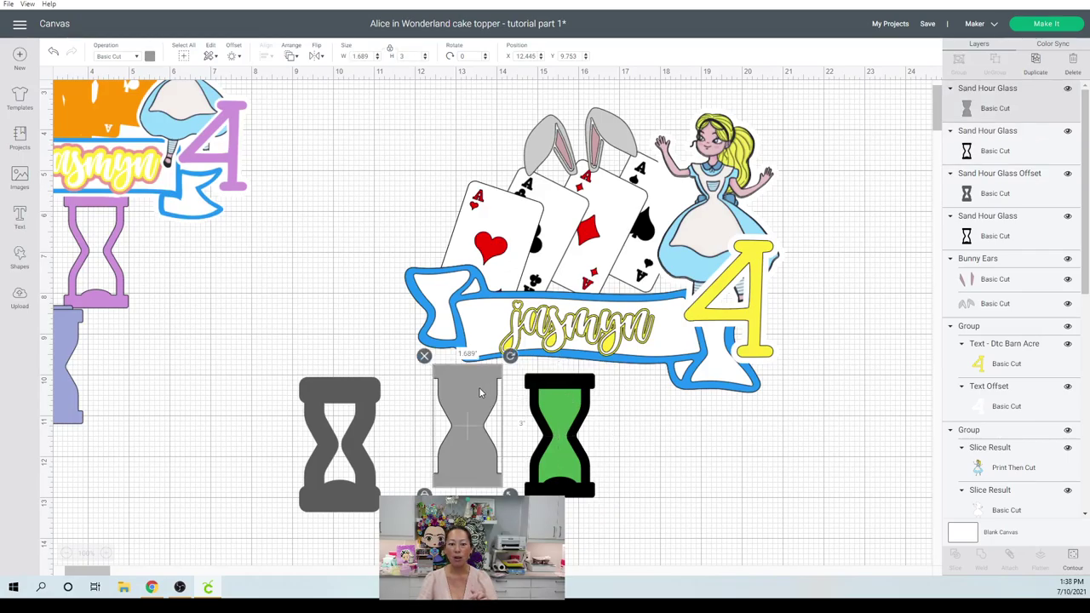
{"action": "left_click_drag", "start_coordinate": [478, 386], "coordinate": [570, 396]}
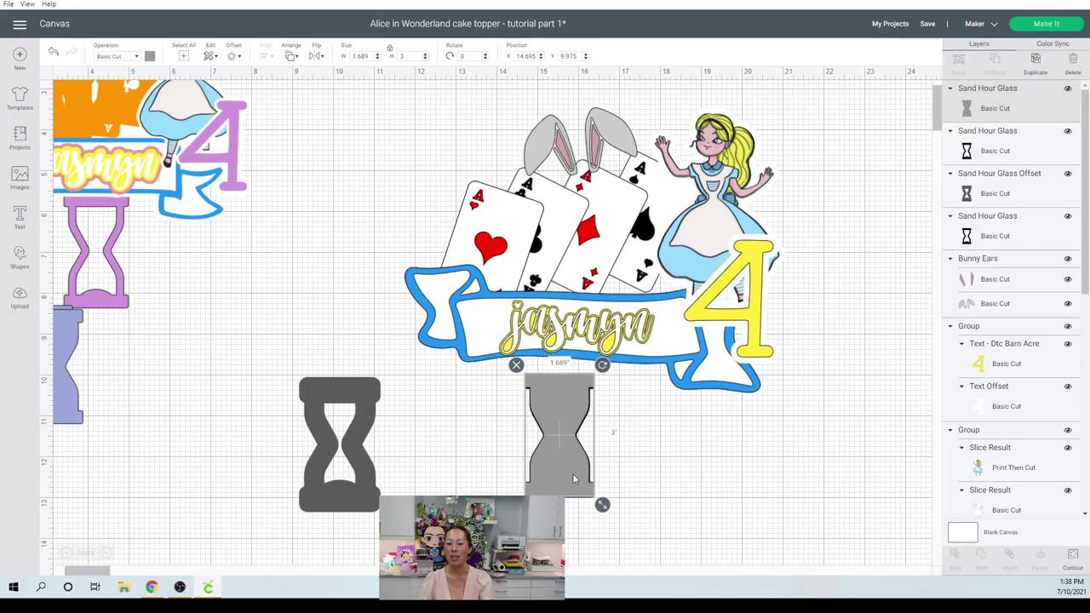
Bring the dark offset hourglass to the front of the stack, align it, and select all four layers
{"action": "left_click_drag", "start_coordinate": [357, 428], "coordinate": [587, 415]}
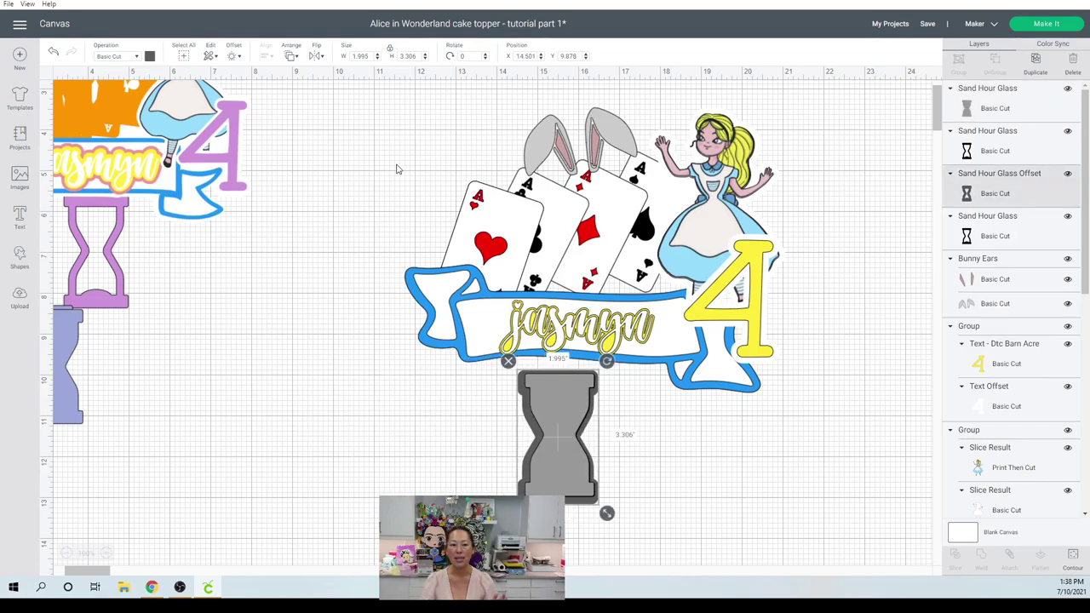
{"action": "left_click", "coordinate": [292, 57]}
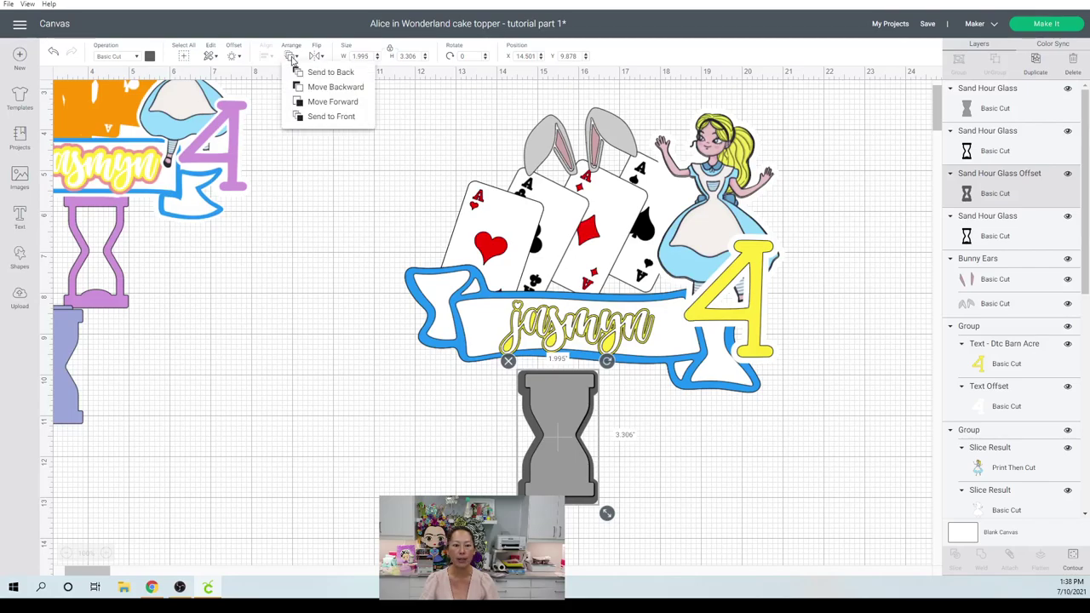
{"action": "left_click", "coordinate": [315, 116]}
{"action": "key", "text": "Right"}
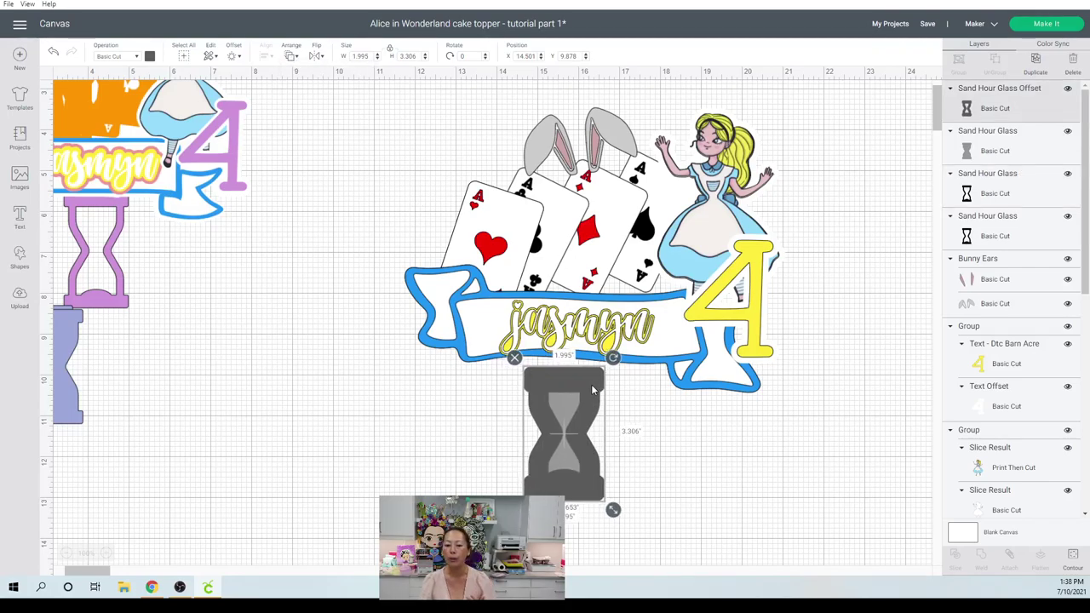
{"action": "key", "text": "Down"}
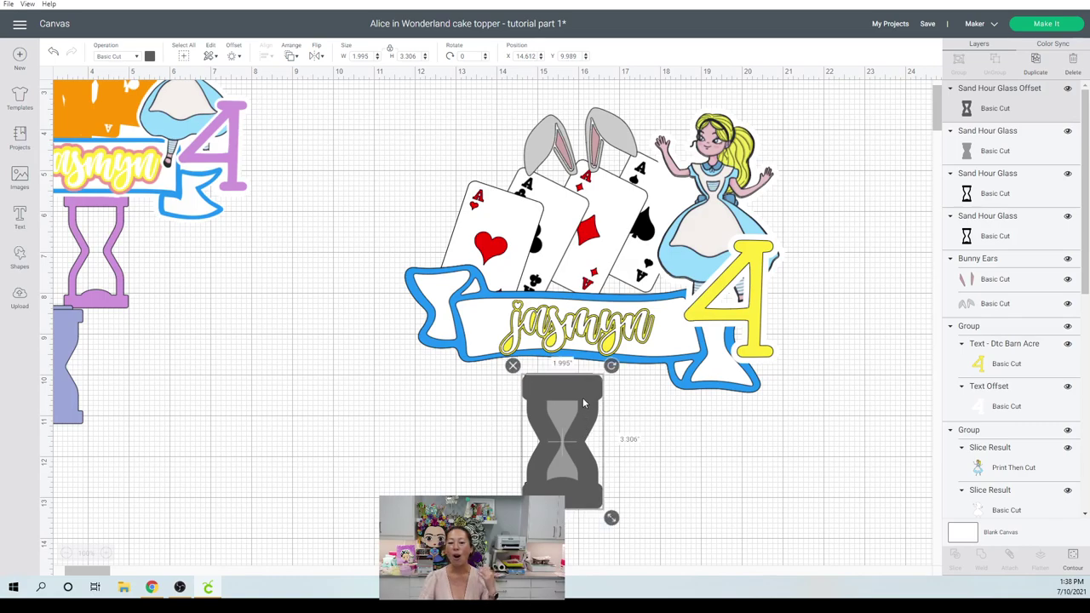
{"action": "left_click_drag", "start_coordinate": [560, 416], "coordinate": [557, 414]}
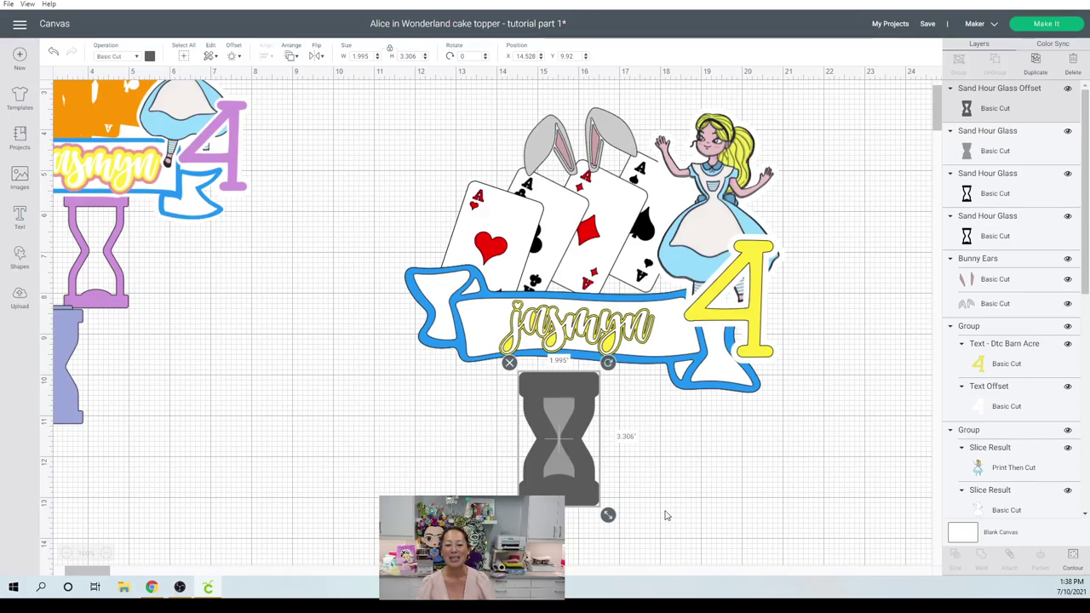
{"action": "left_click", "coordinate": [654, 537]}
{"action": "left_click_drag", "start_coordinate": [654, 536], "coordinate": [443, 239]}
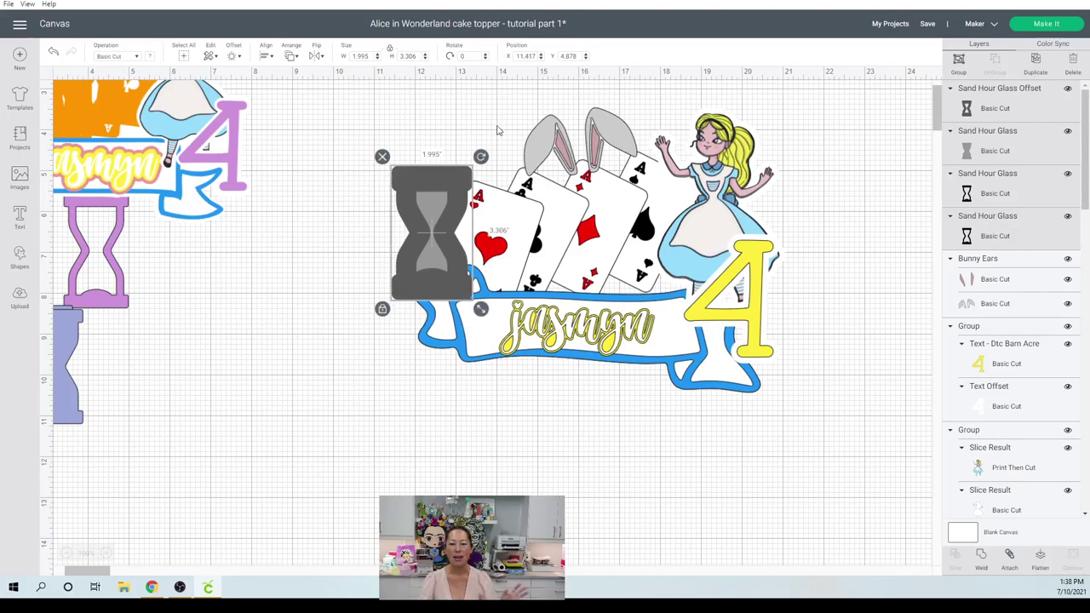
Select the entire topper and scale it down to 7.857 × 5.676 inches
{"action": "left_click_drag", "start_coordinate": [834, 465], "coordinate": [409, 113]}
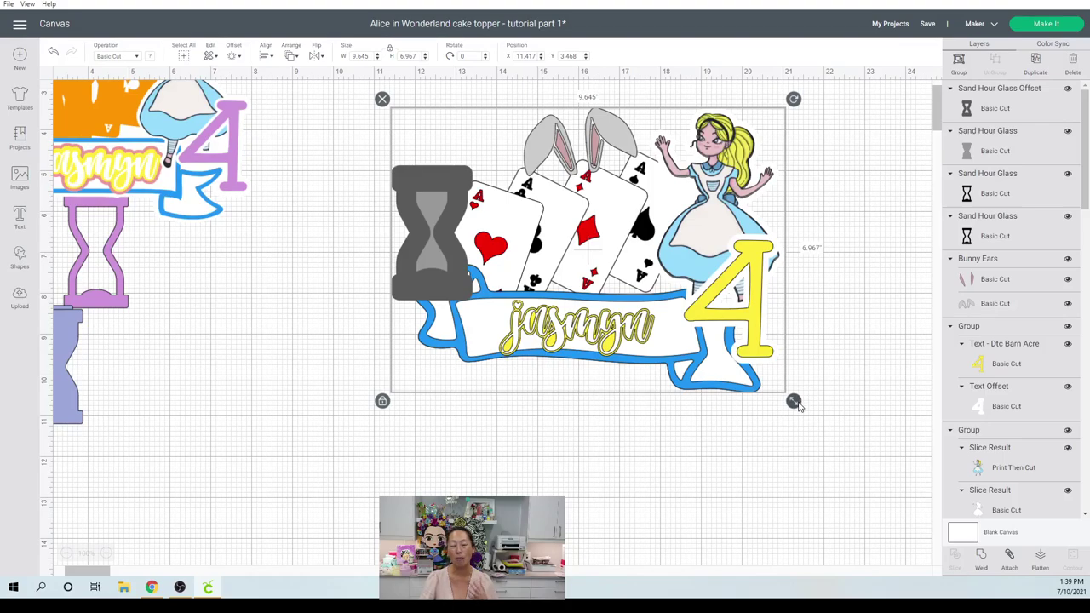
{"action": "left_click_drag", "start_coordinate": [798, 406], "coordinate": [705, 354]}
{"action": "left_click", "coordinate": [704, 354]}
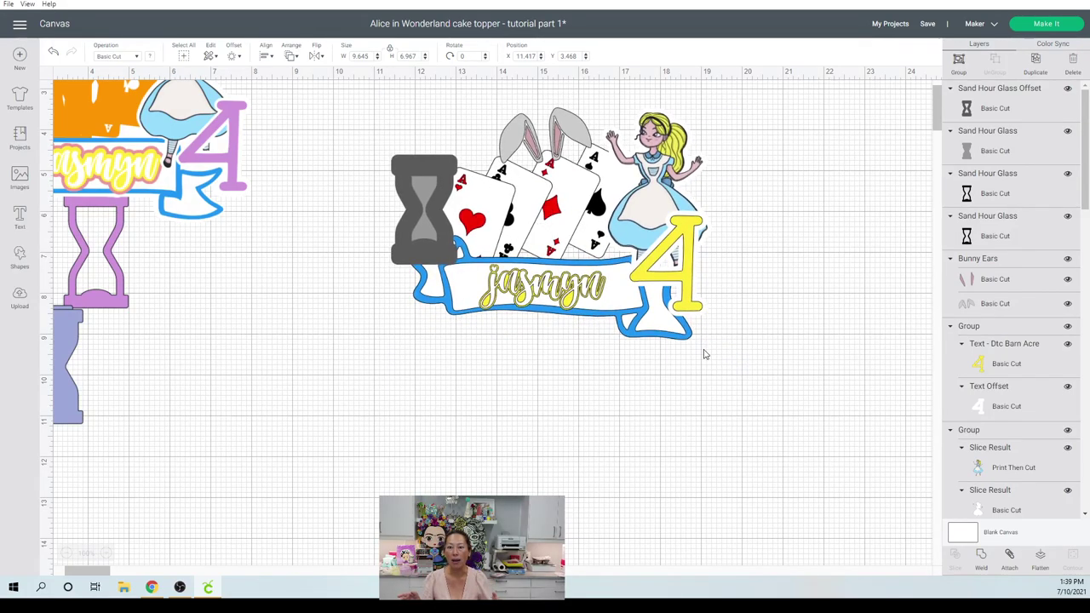
{"action": "left_click", "coordinate": [704, 354]}
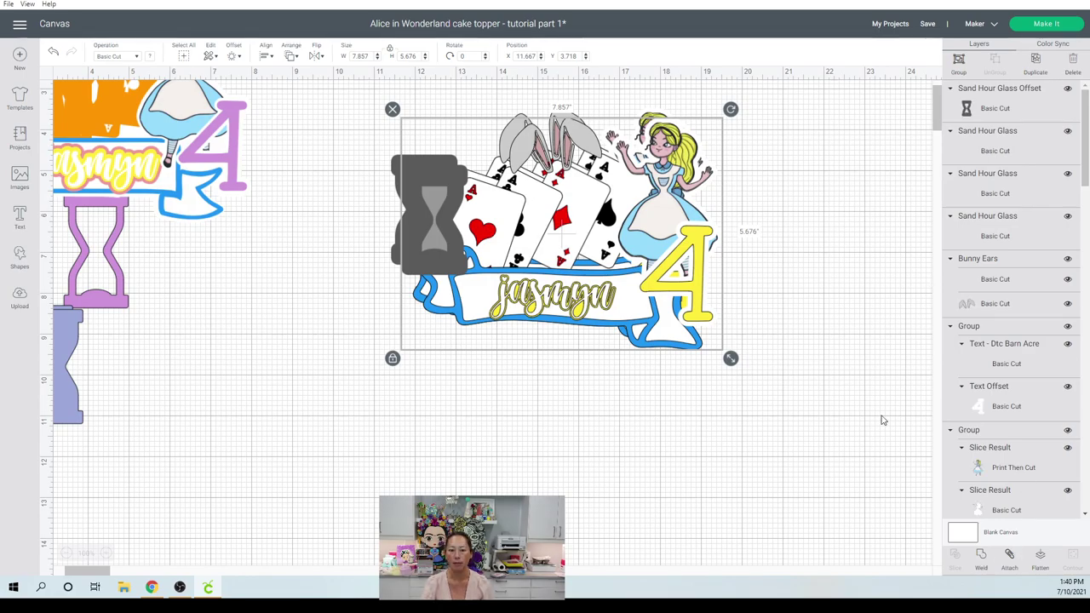
Move the green Weld Result silhouette off the design and position it below the topper
{"action": "left_click", "coordinate": [723, 275]}
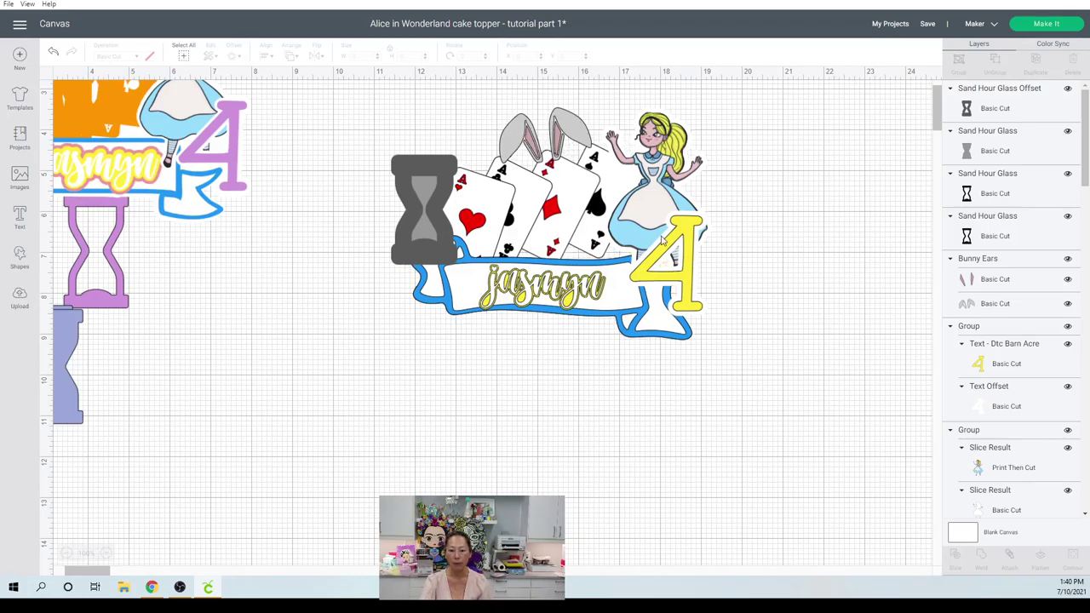
{"action": "left_click_drag", "start_coordinate": [651, 240], "coordinate": [802, 446]}
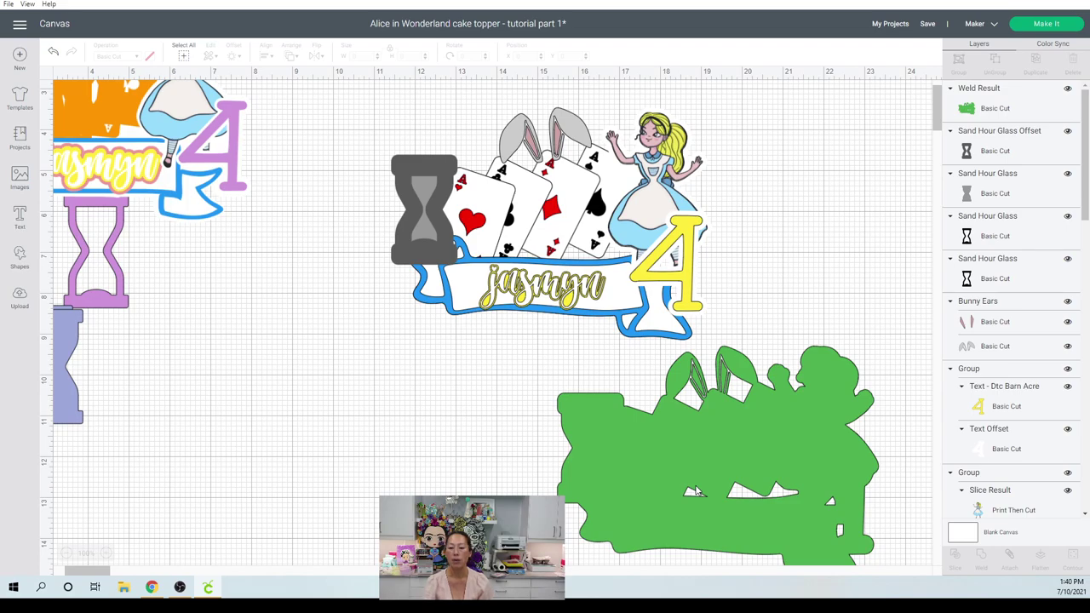
{"action": "left_click_drag", "start_coordinate": [600, 440], "coordinate": [363, 437]}
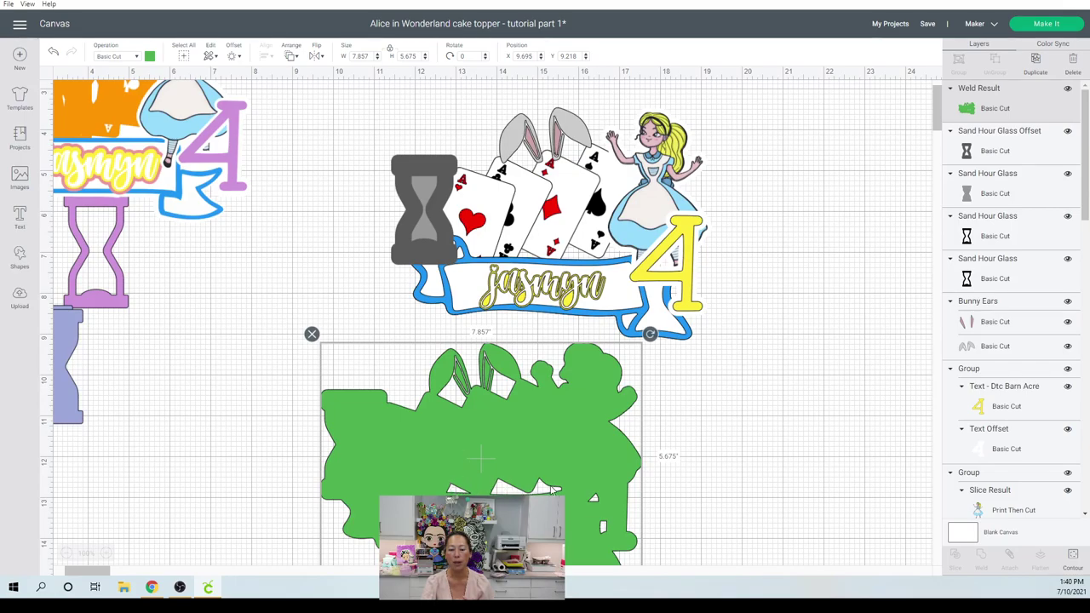
{"action": "left_click_drag", "start_coordinate": [552, 491], "coordinate": [514, 455]}
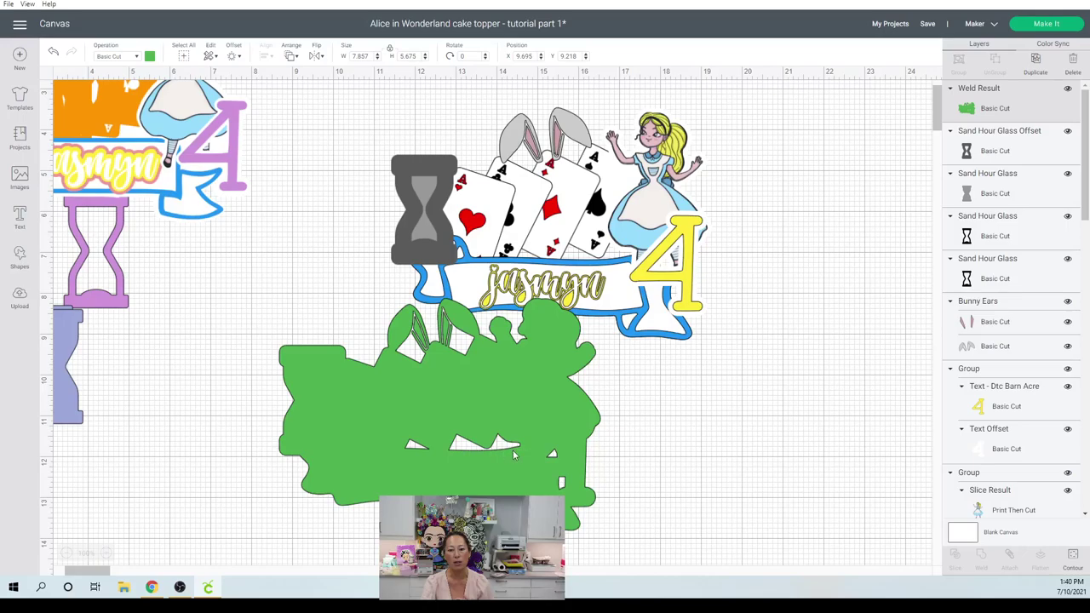
{"action": "left_click", "coordinate": [514, 456]}
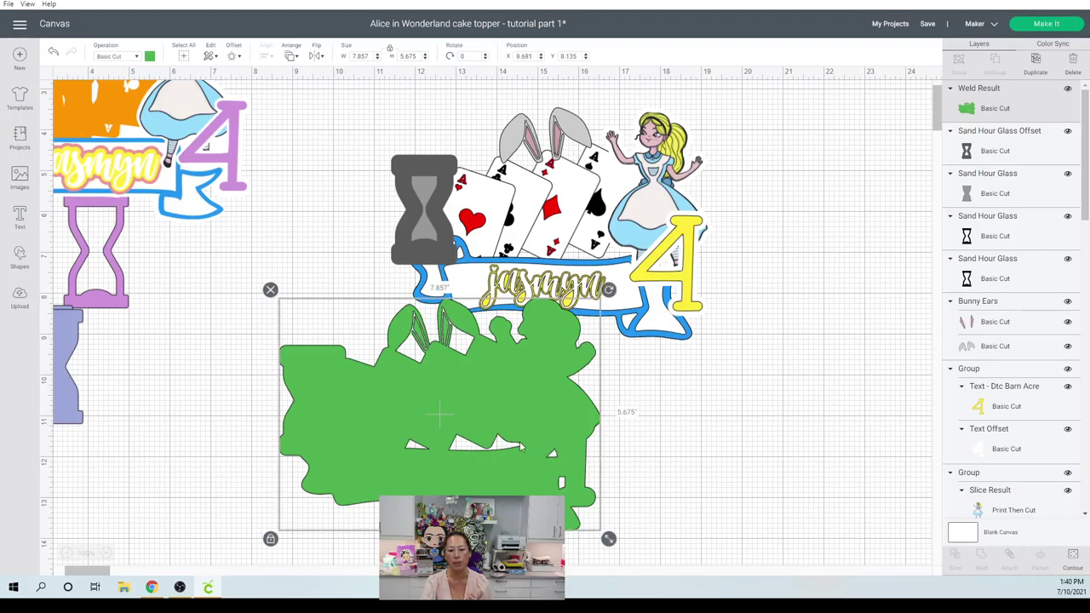
Hide all contours on the green Weld Result so it becomes one solid shape
{"action": "left_click", "coordinate": [1073, 558]}
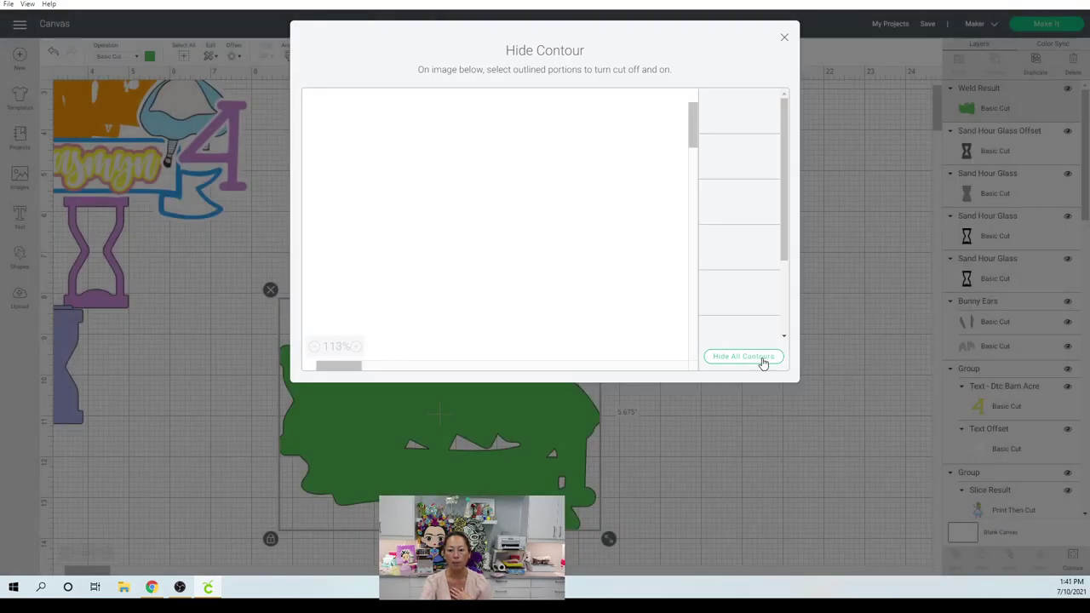
{"action": "left_click", "coordinate": [763, 360]}
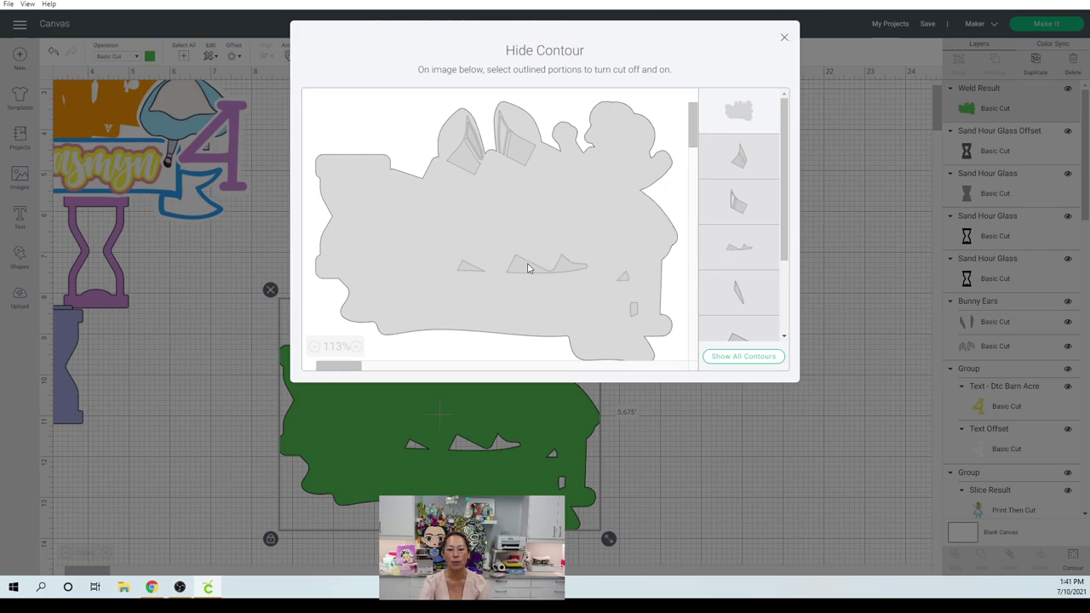
{"action": "left_click", "coordinate": [785, 41]}
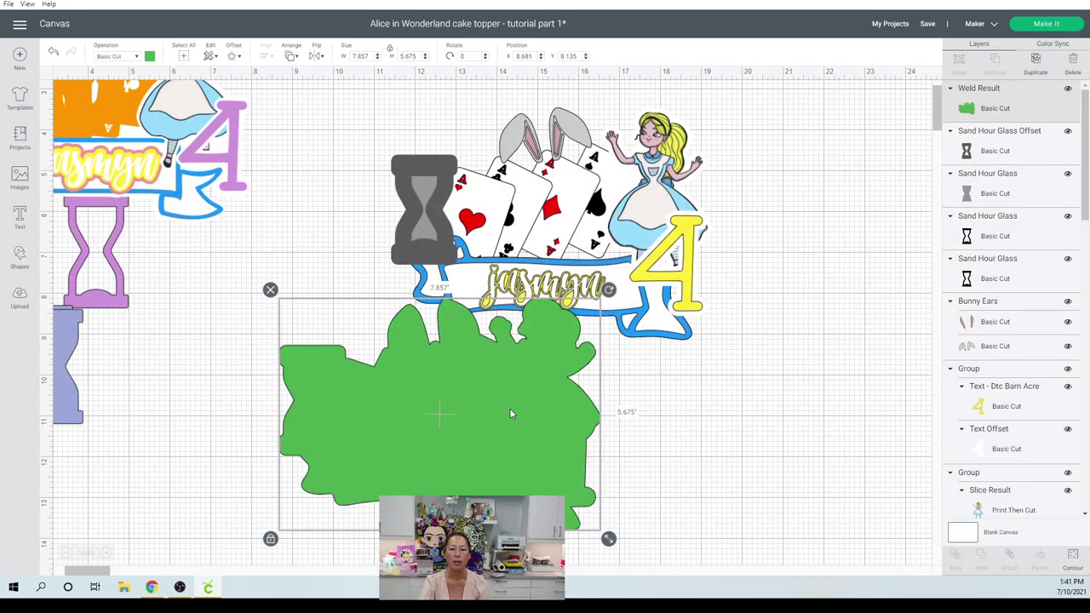
Position the green backing over the topper and send it behind the whole design
{"action": "left_click_drag", "start_coordinate": [509, 408], "coordinate": [622, 219]}
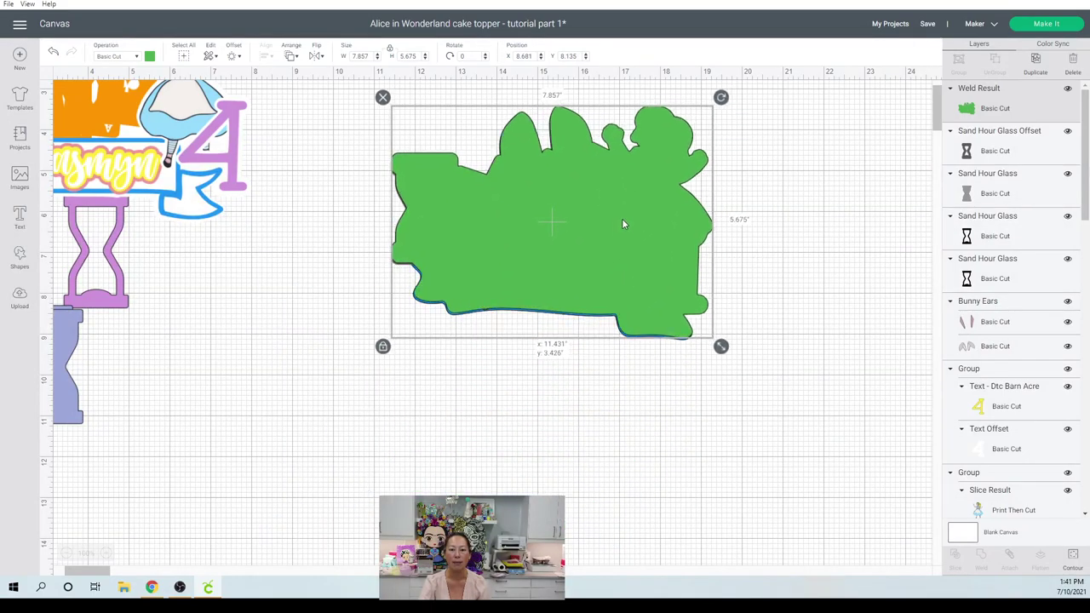
{"action": "left_click", "coordinate": [294, 58]}
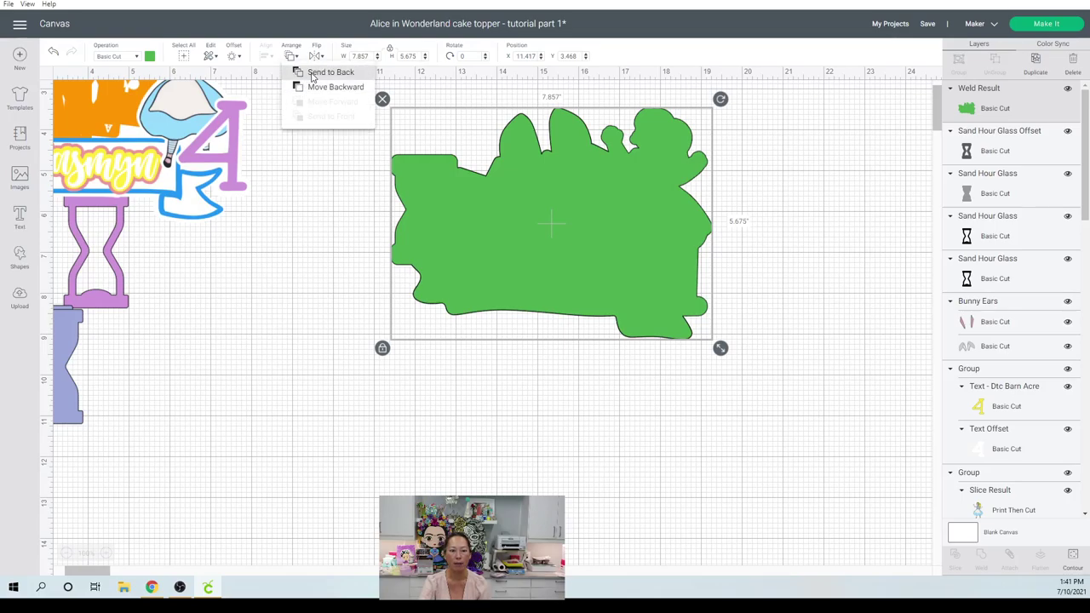
{"action": "left_click", "coordinate": [312, 73]}
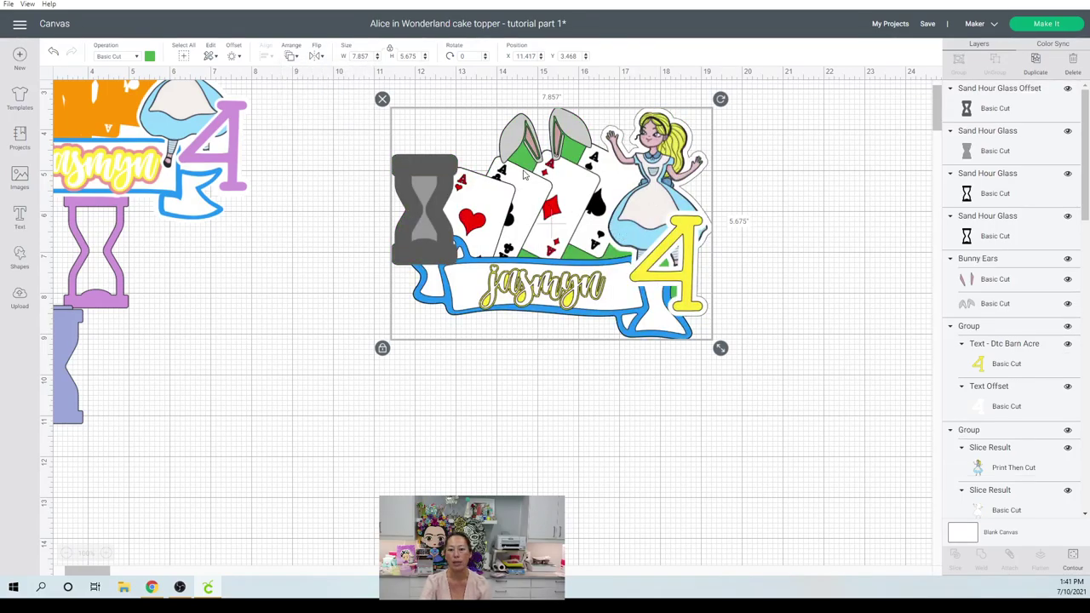